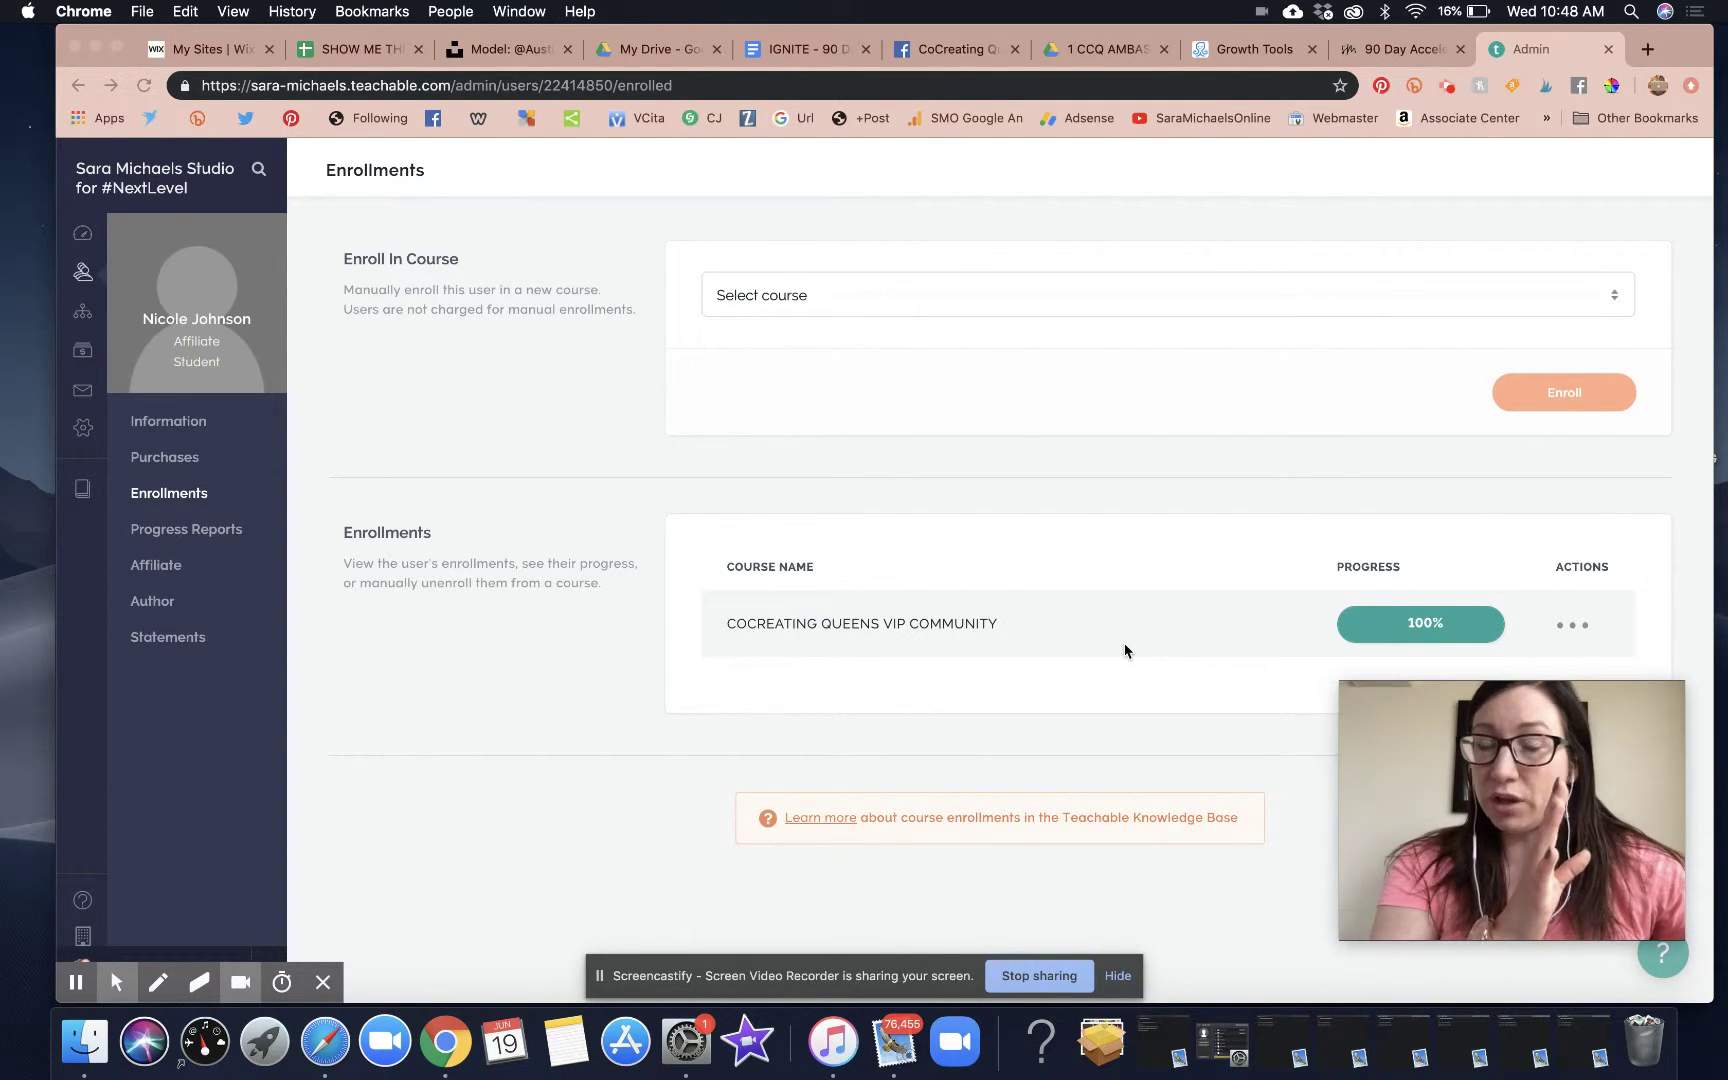
# Step: Open sara-michaels.teachable.com in a new browser tab
pyautogui.click(1648, 49)
pyautogui.write('sara0')
pyautogui.press('BackSpace')
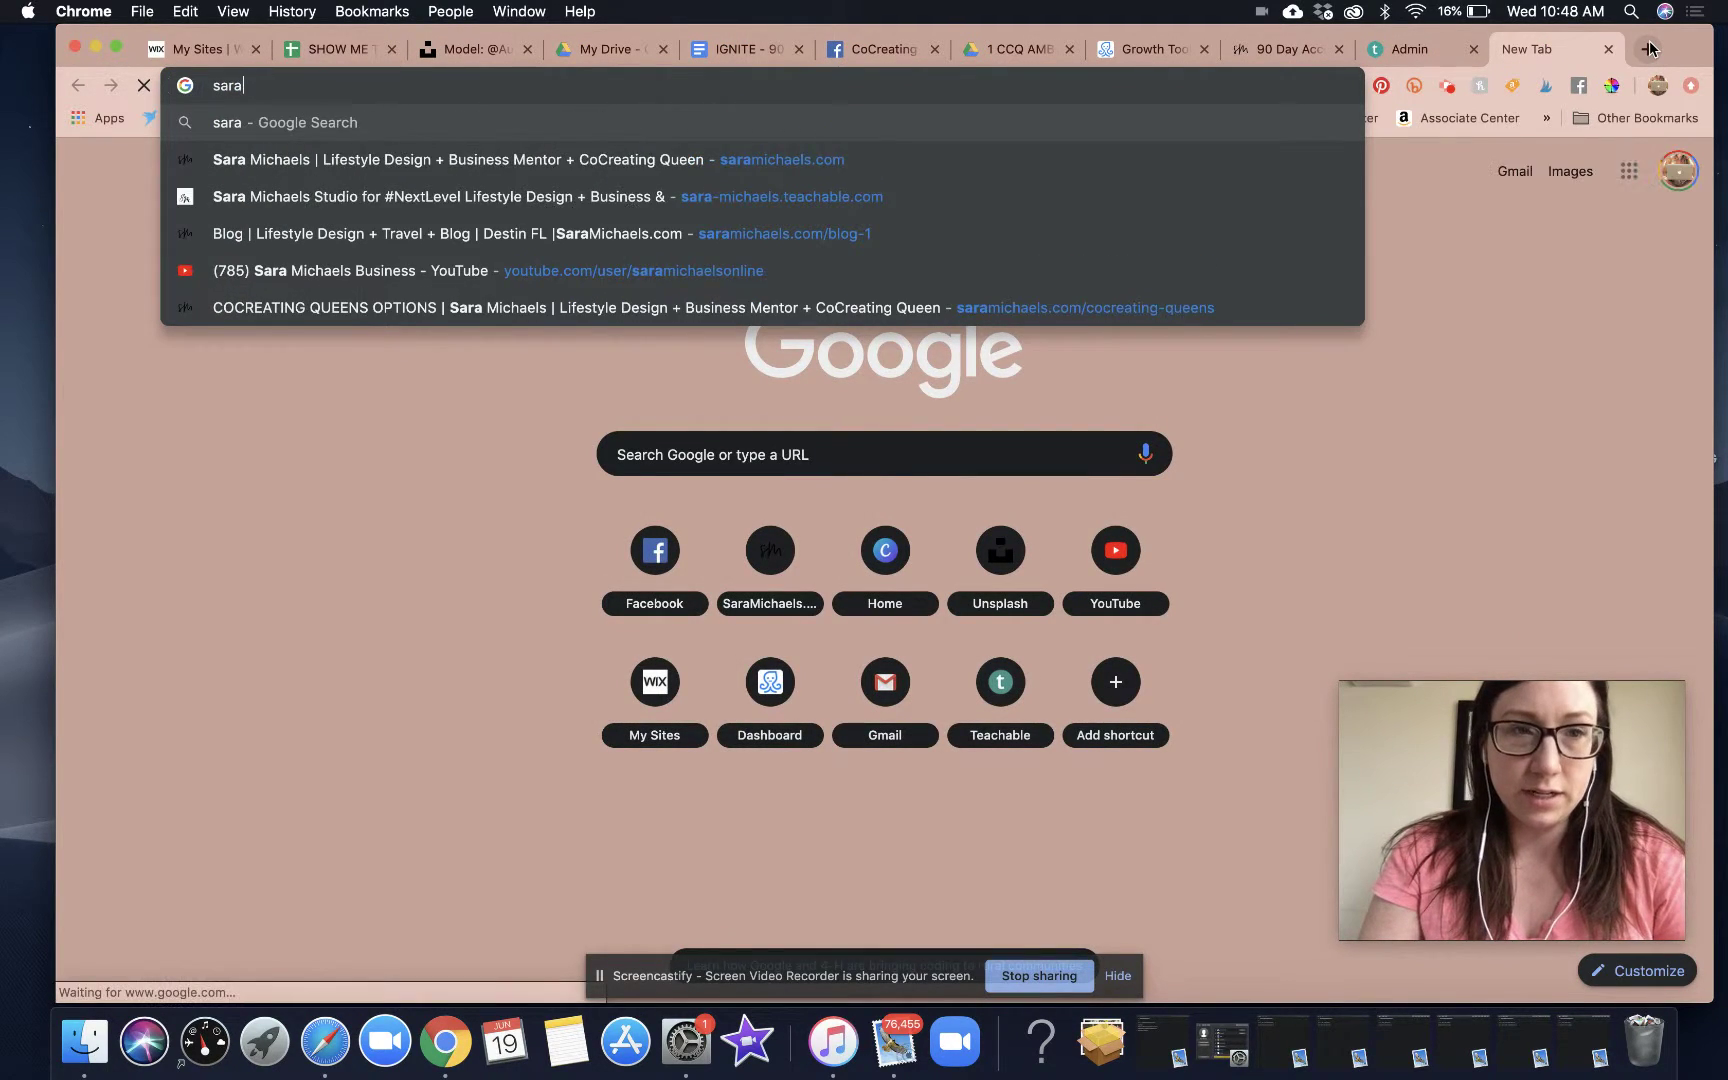
pyautogui.write('-michaels.teachable.com')
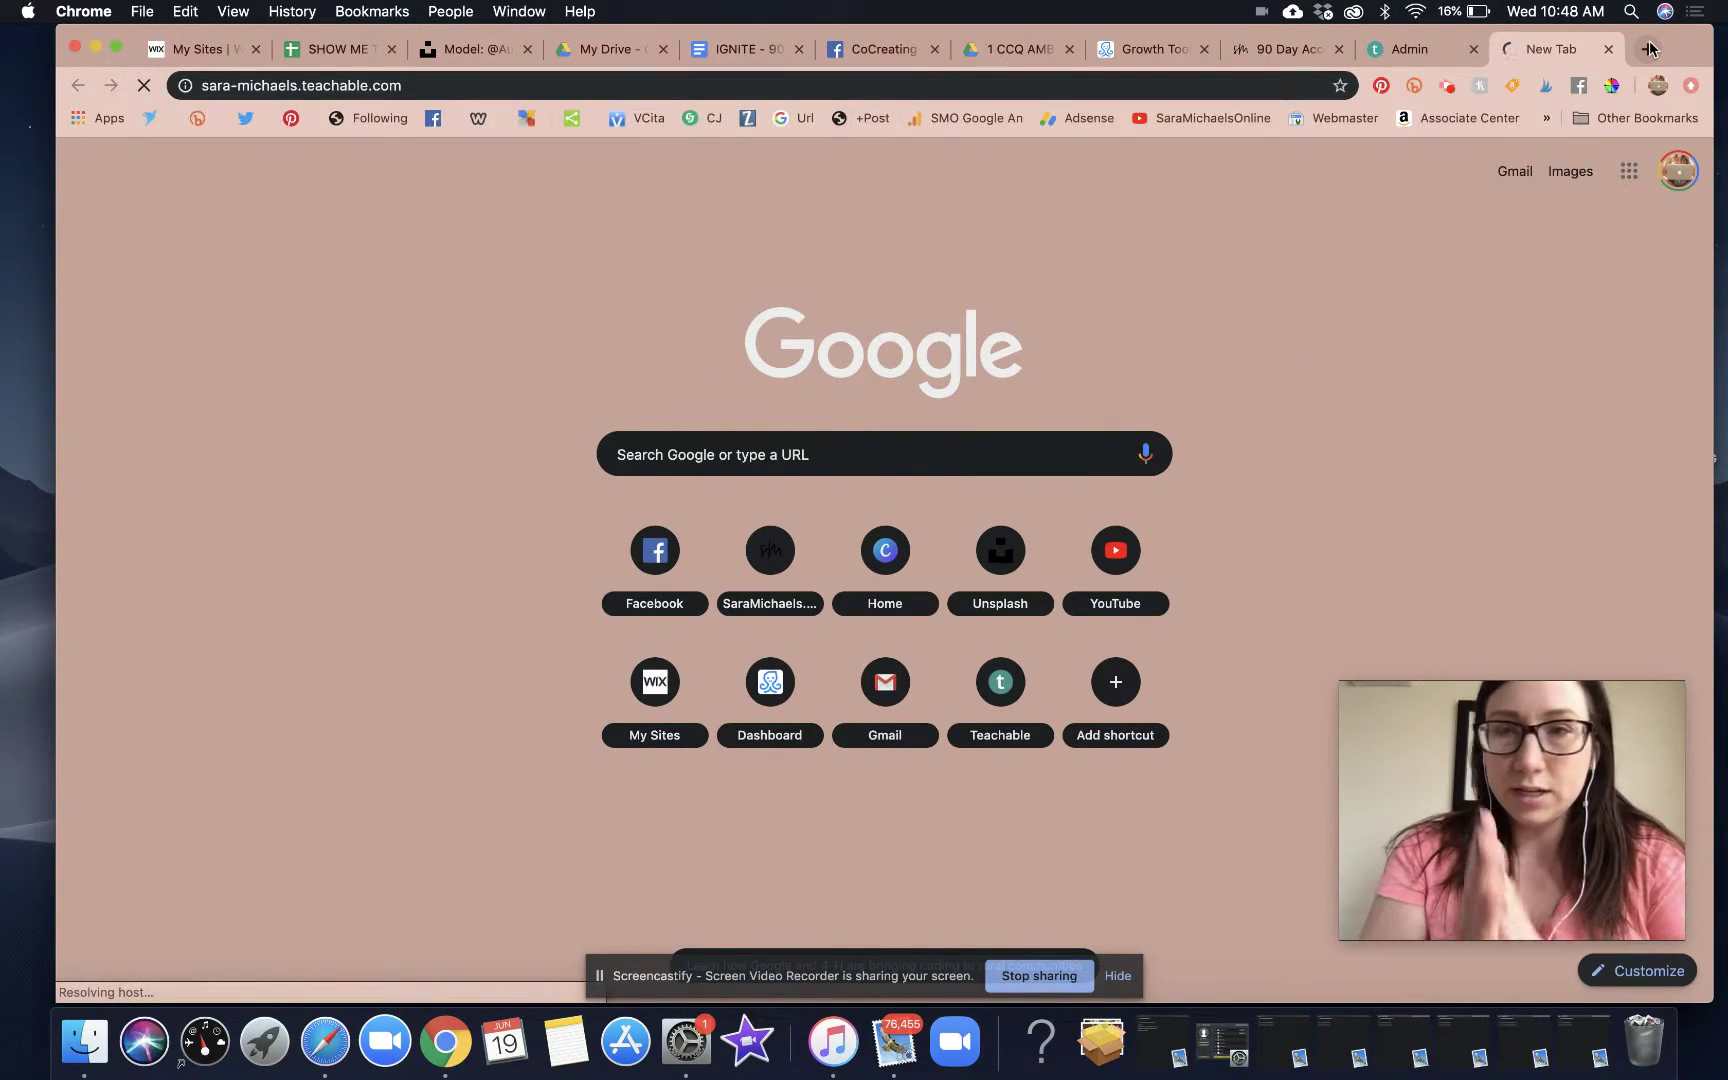
pyautogui.press('Return')
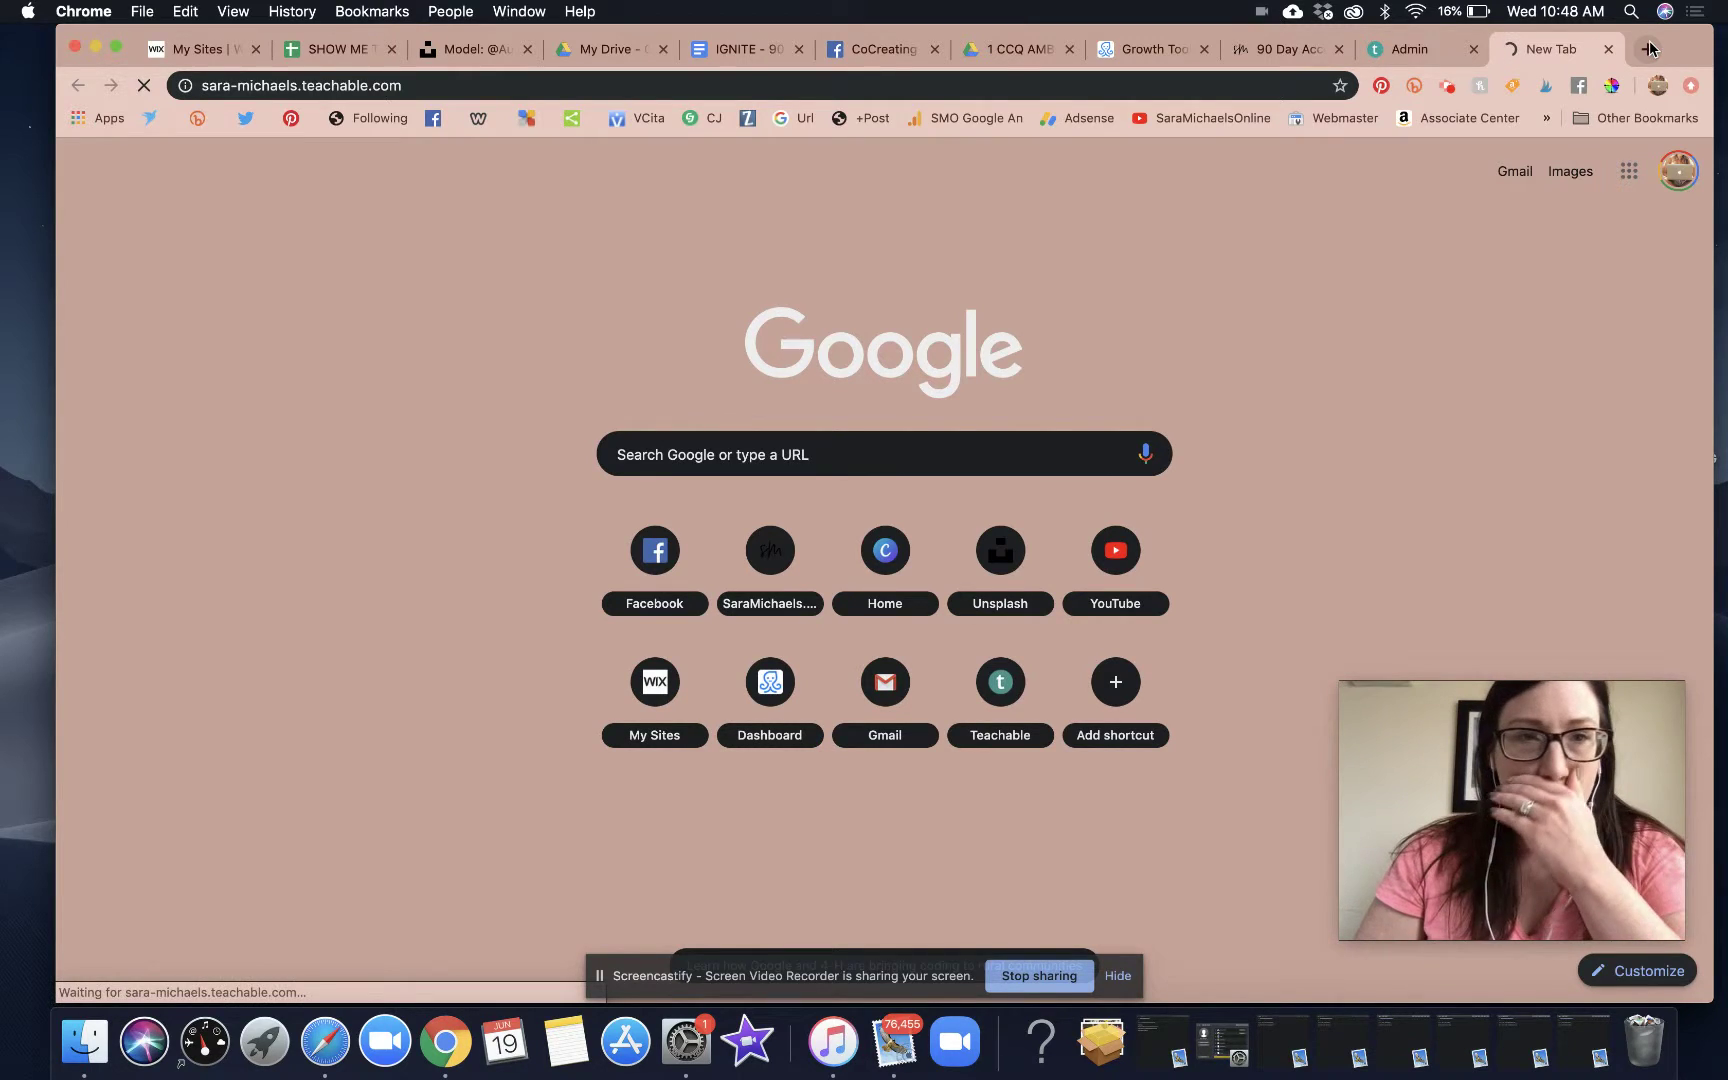
# Step: Go back from the 90-day accelerator page to the saramichaels.com home page and look through it
pyautogui.click(1285, 49)
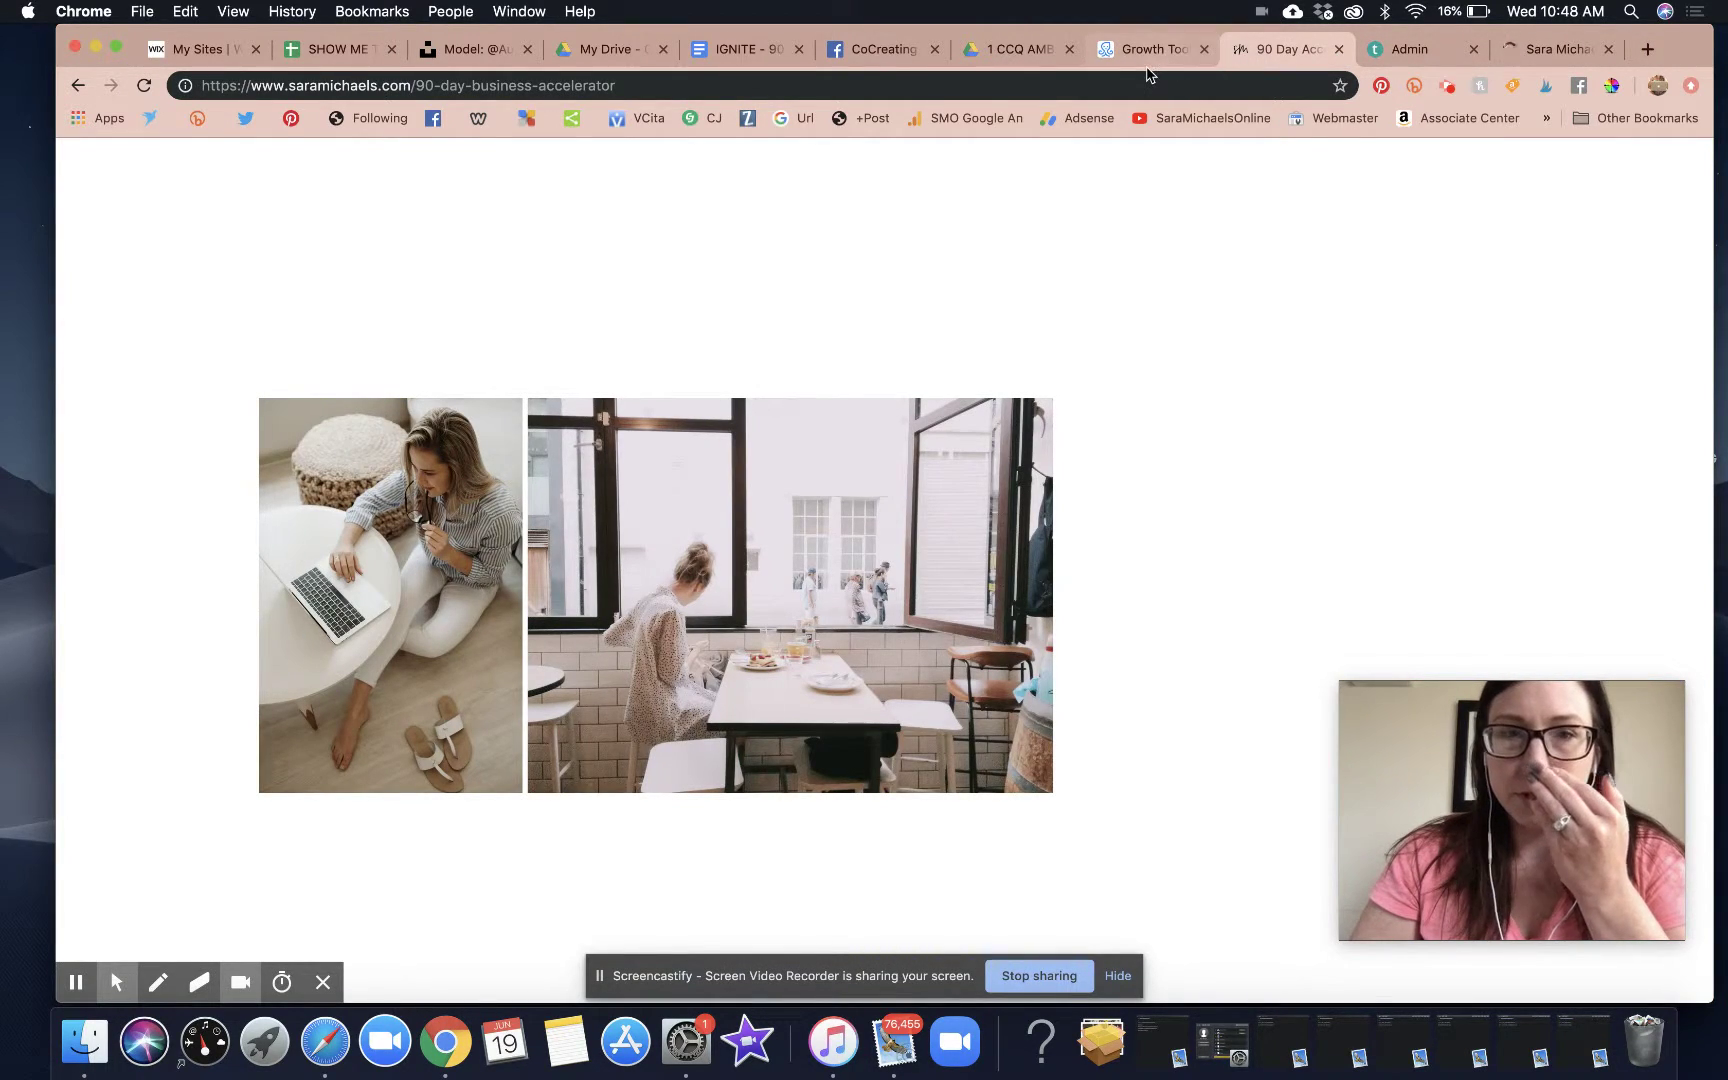
pyautogui.click(78, 85)
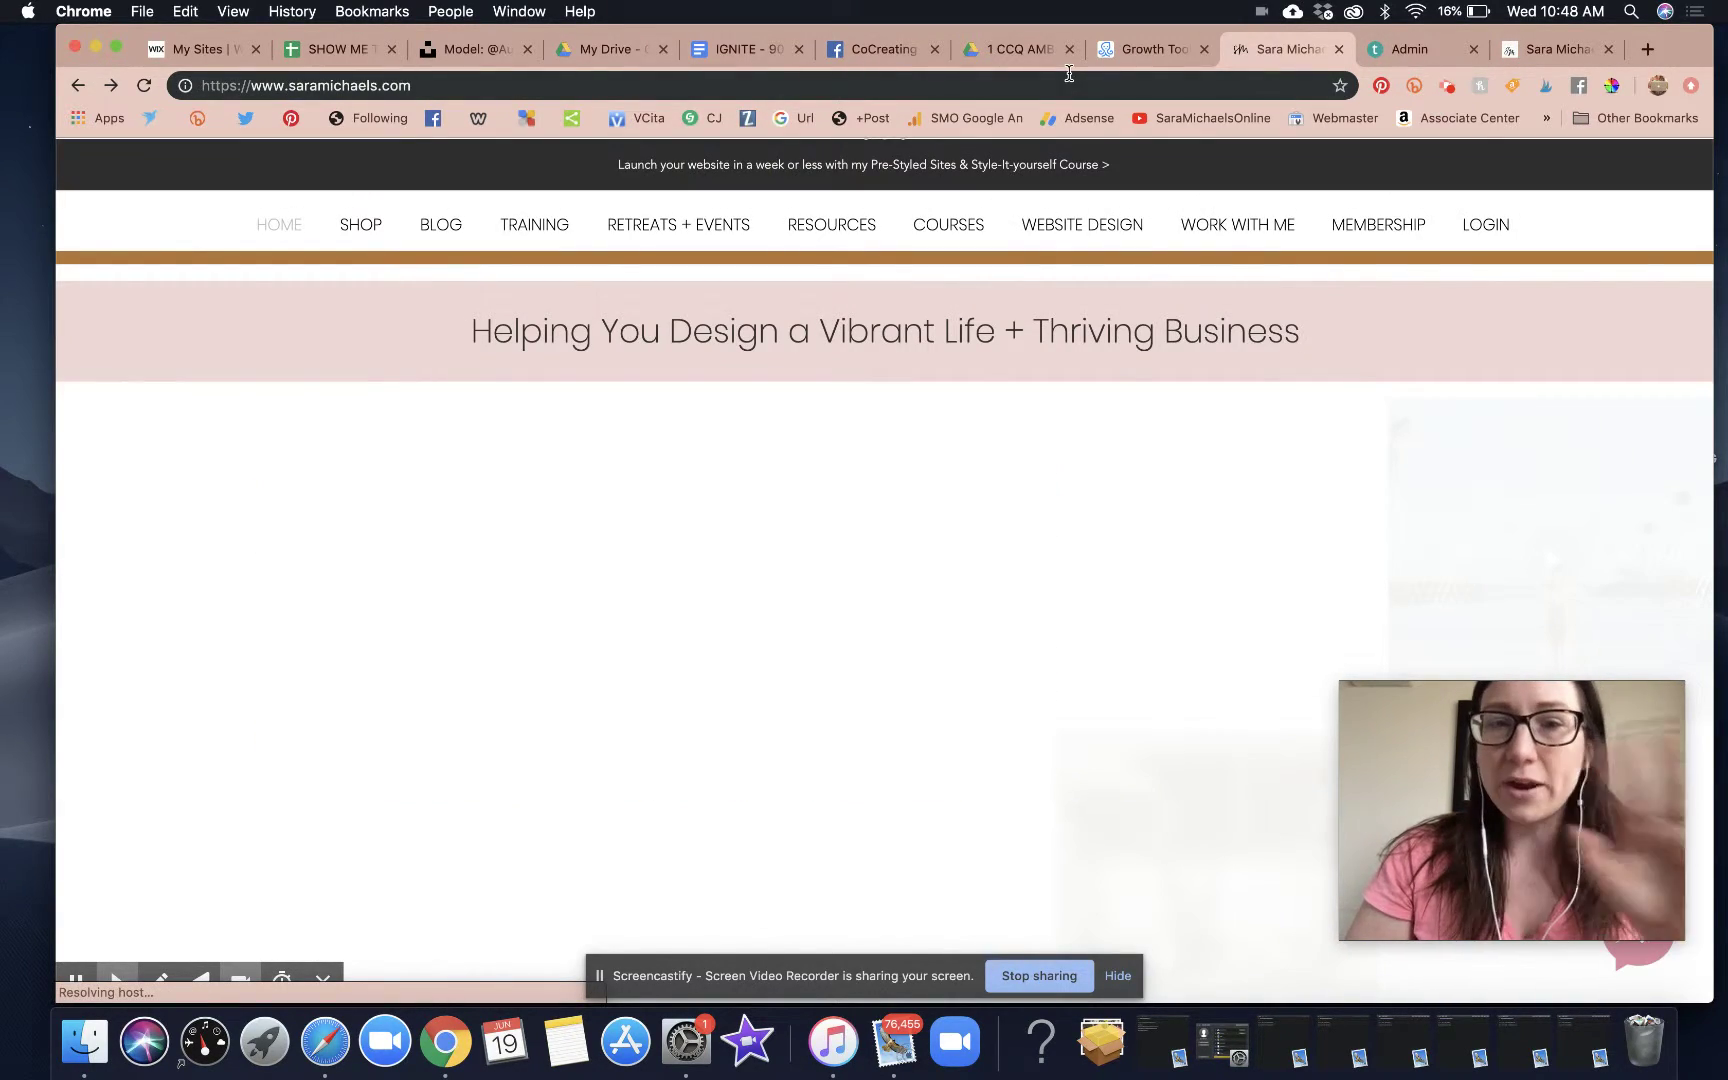
pyautogui.scroll(-7, 1064, 395)
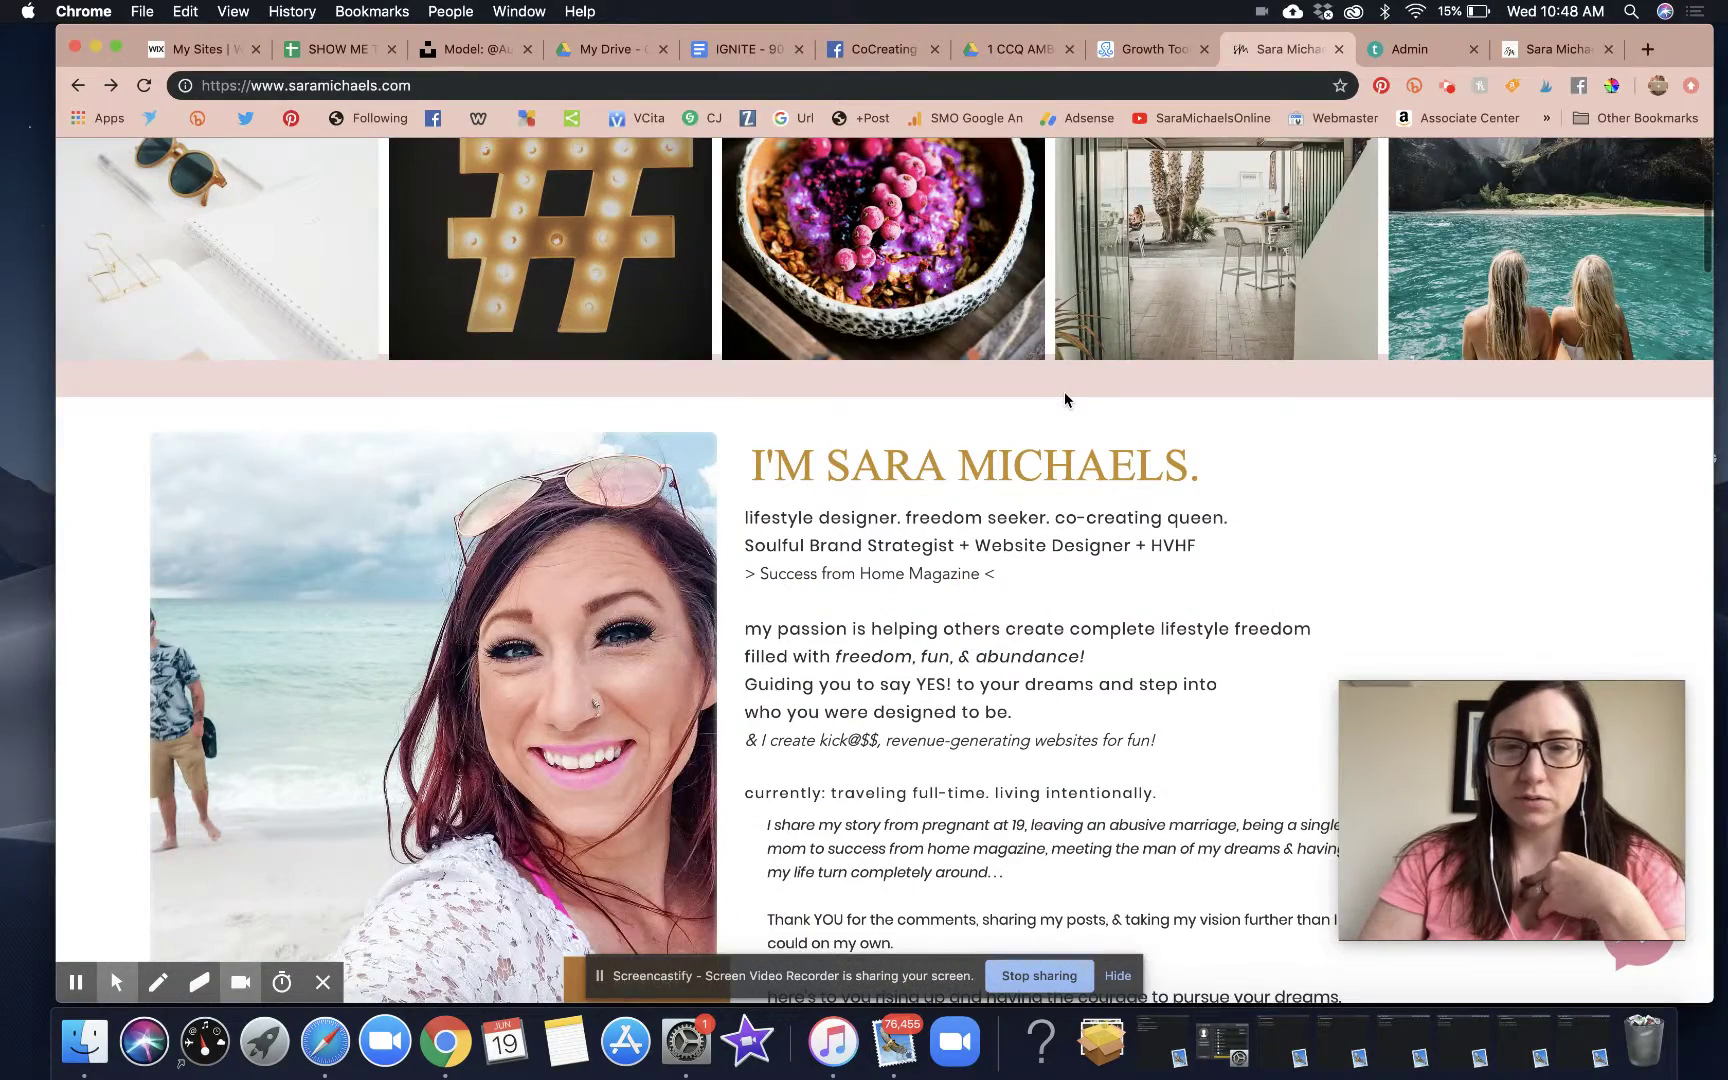
pyautogui.scroll(7, 1064, 399)
# Step: Preview the Teachable school's home page as a logged-out visitor and look at its featured courses
pyautogui.click(1549, 55)
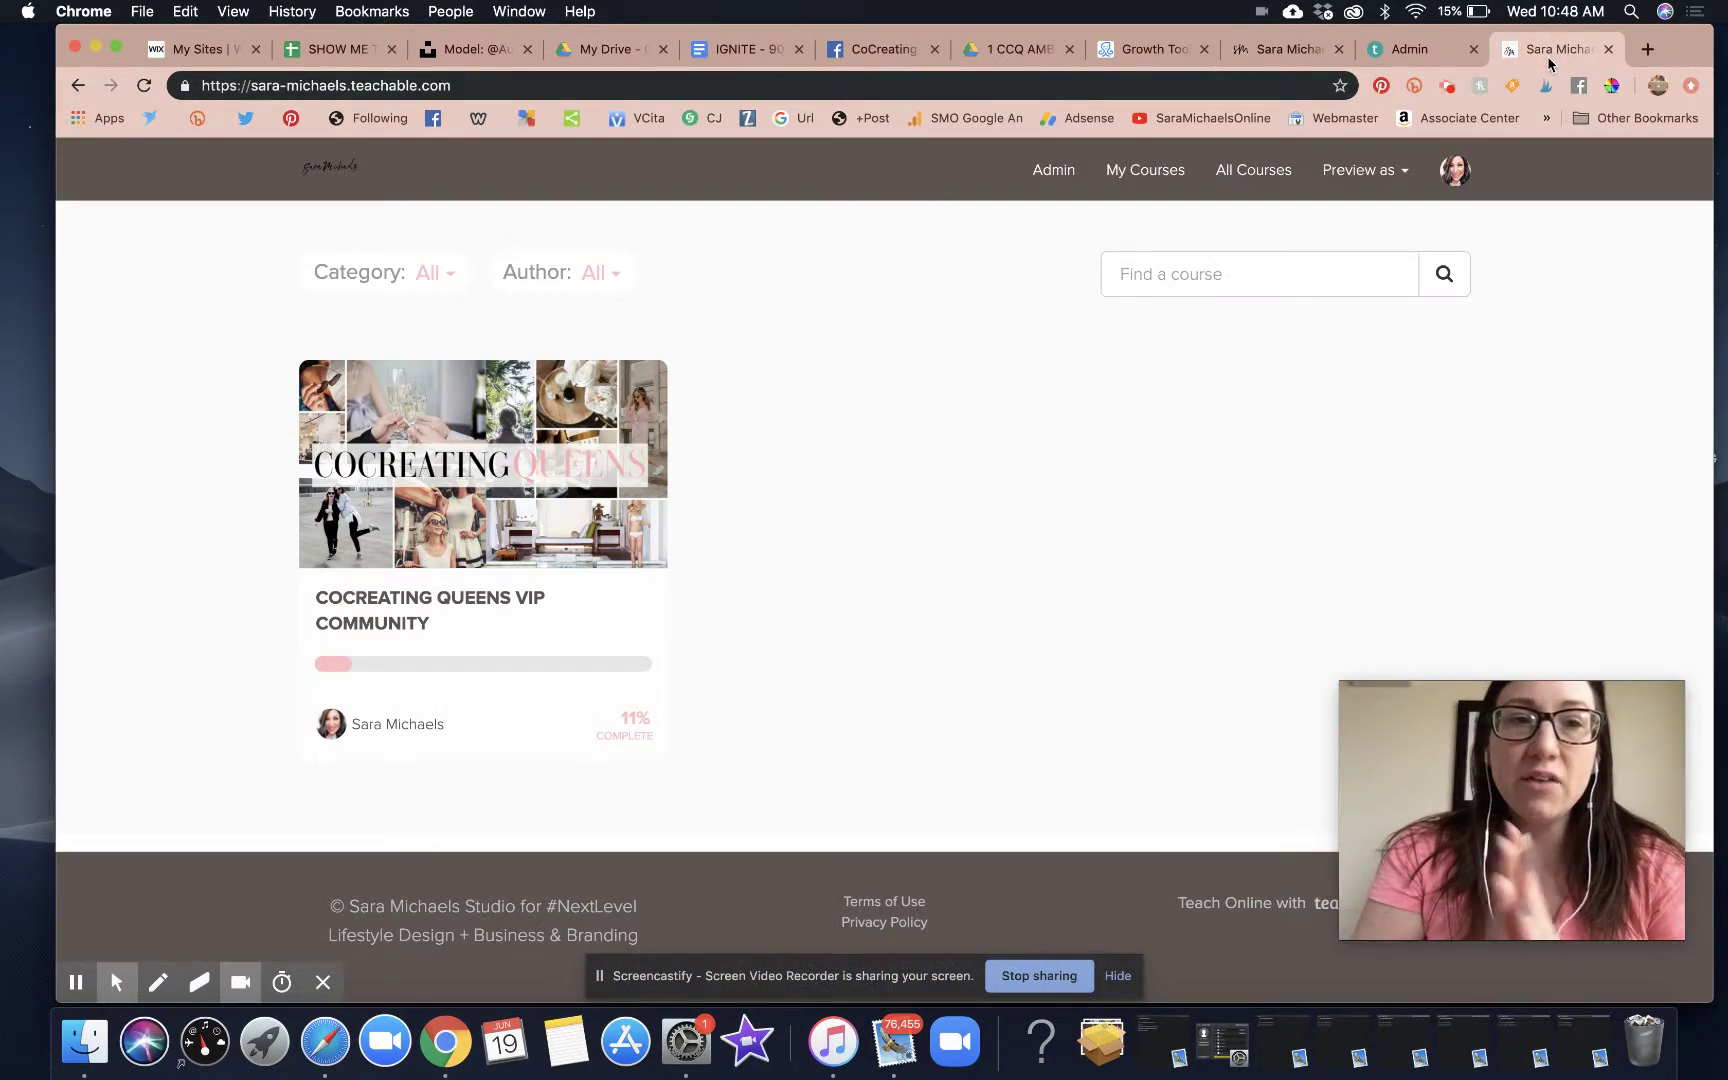
pyautogui.click(1384, 187)
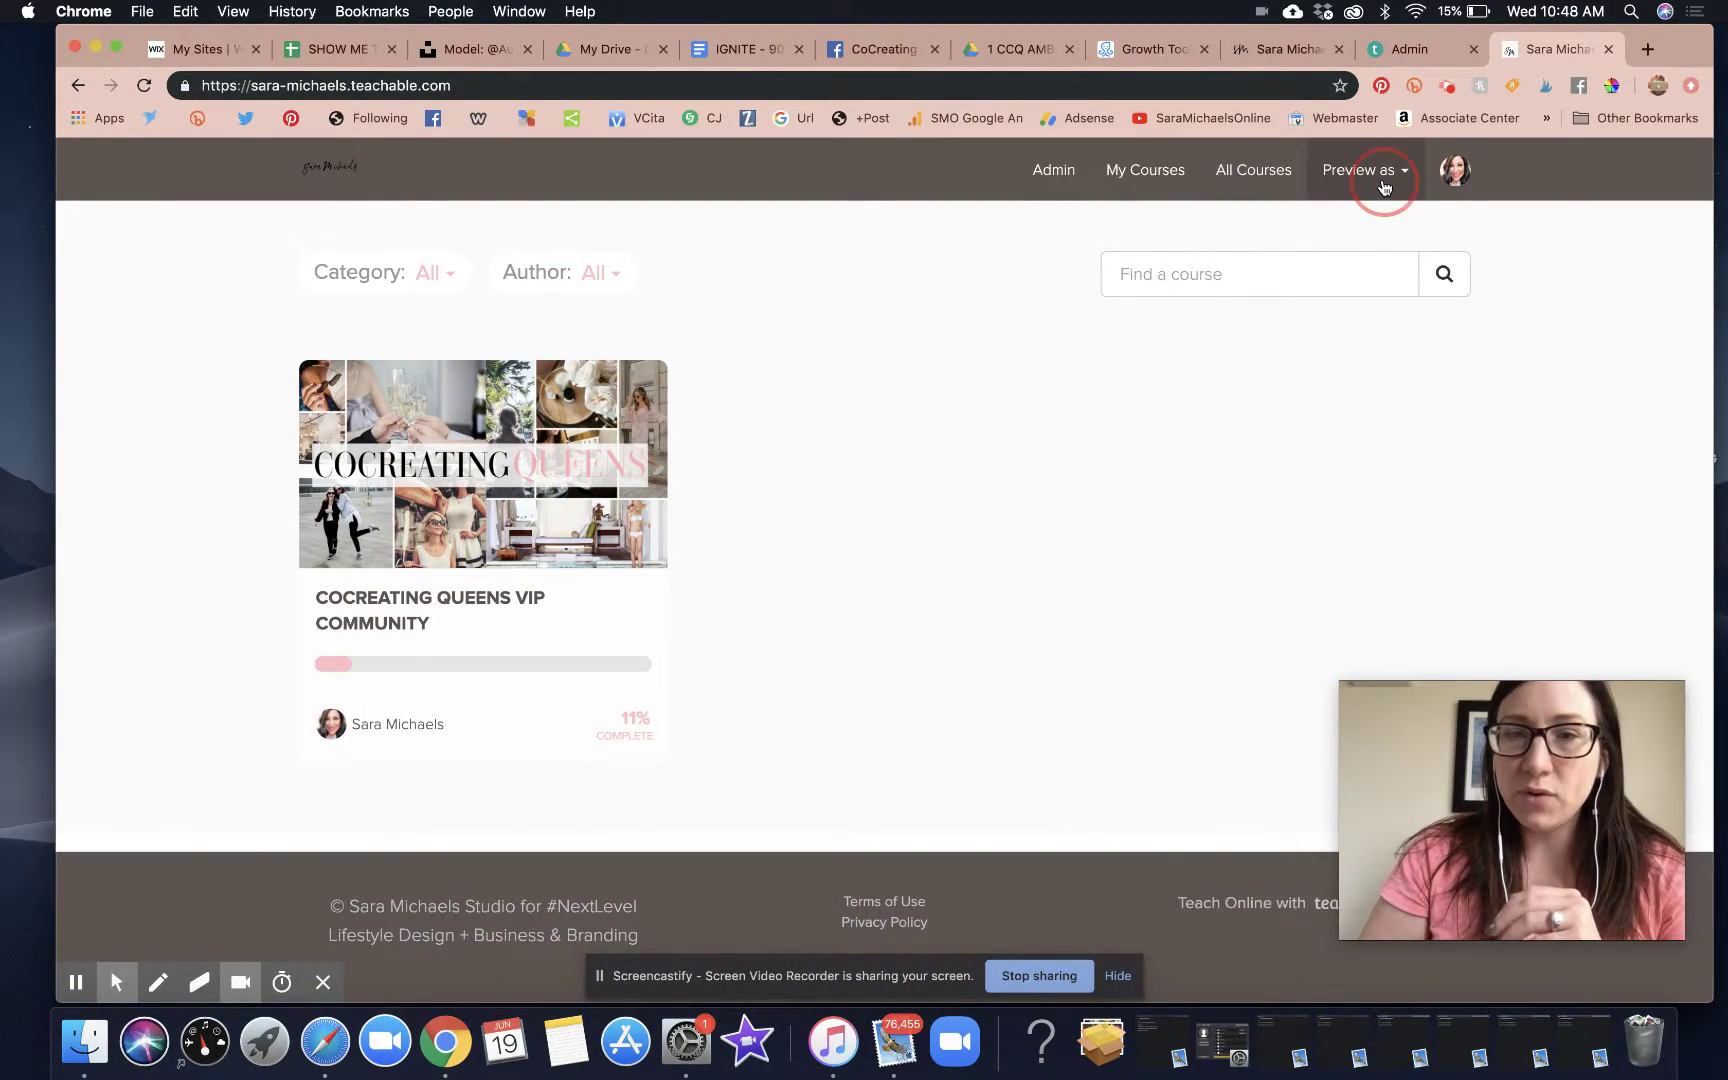
pyautogui.click(1347, 243)
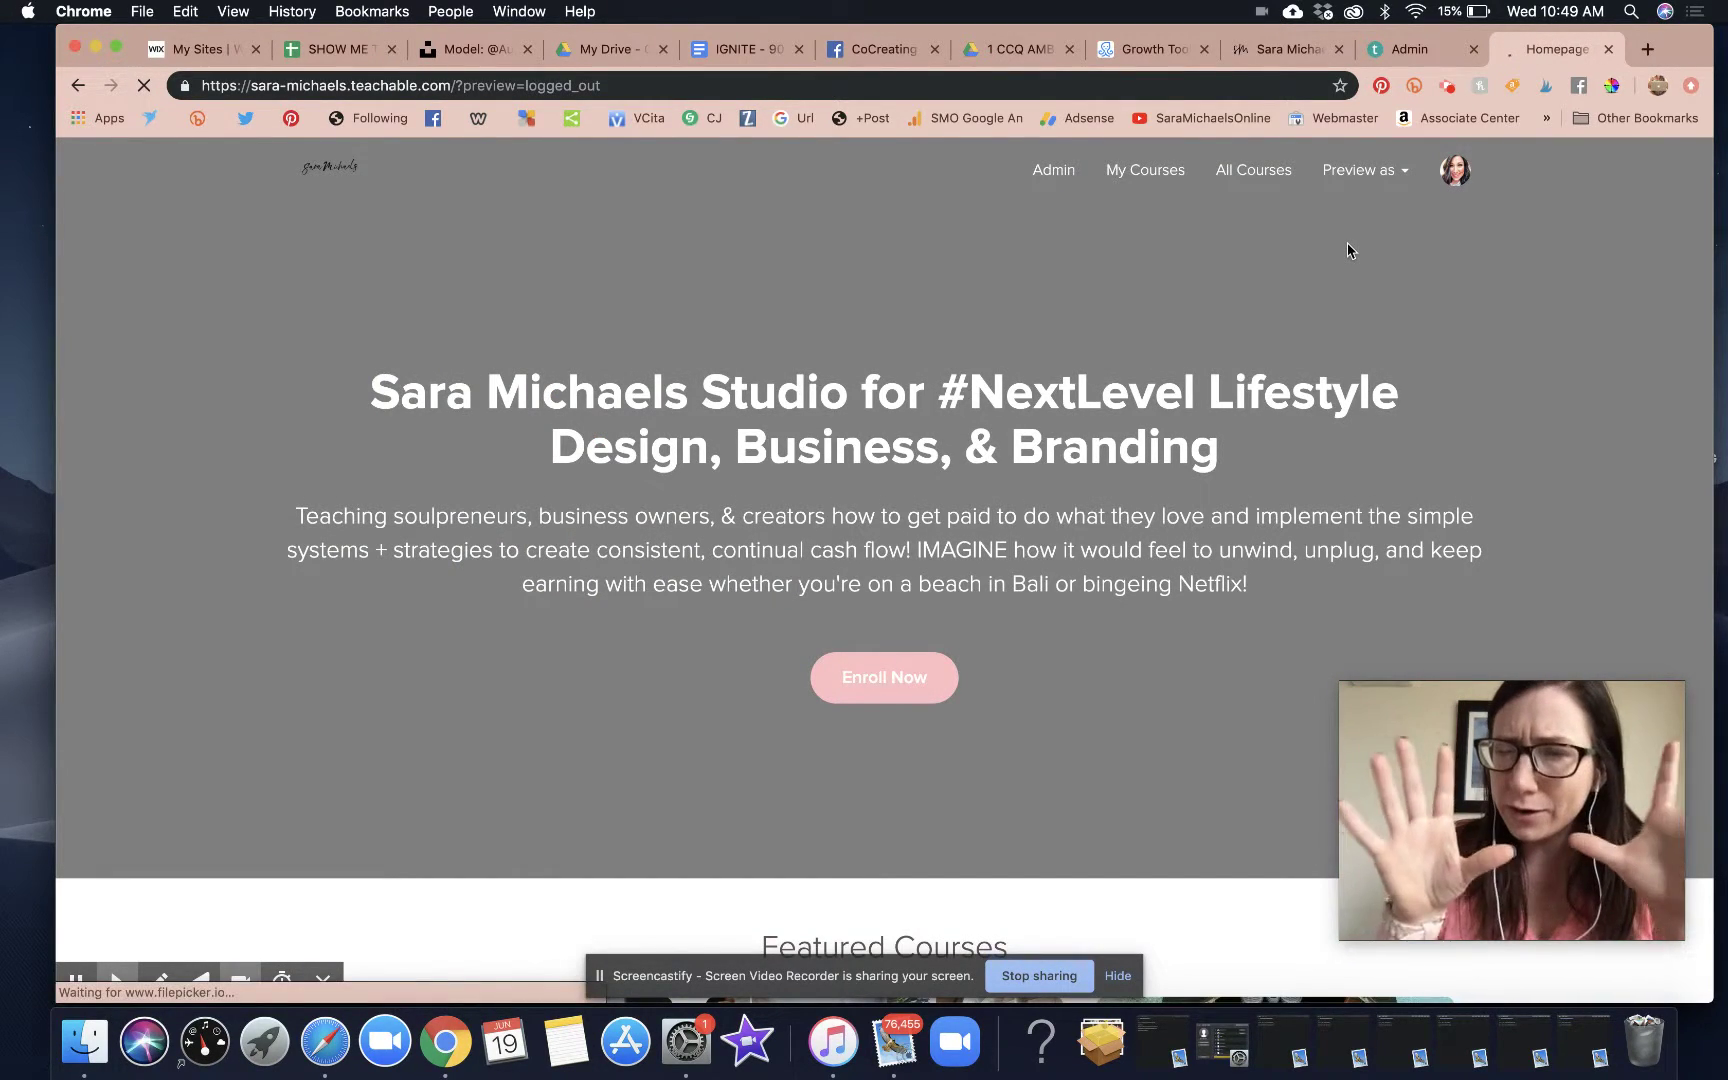
pyautogui.scroll(-7, 1347, 245)
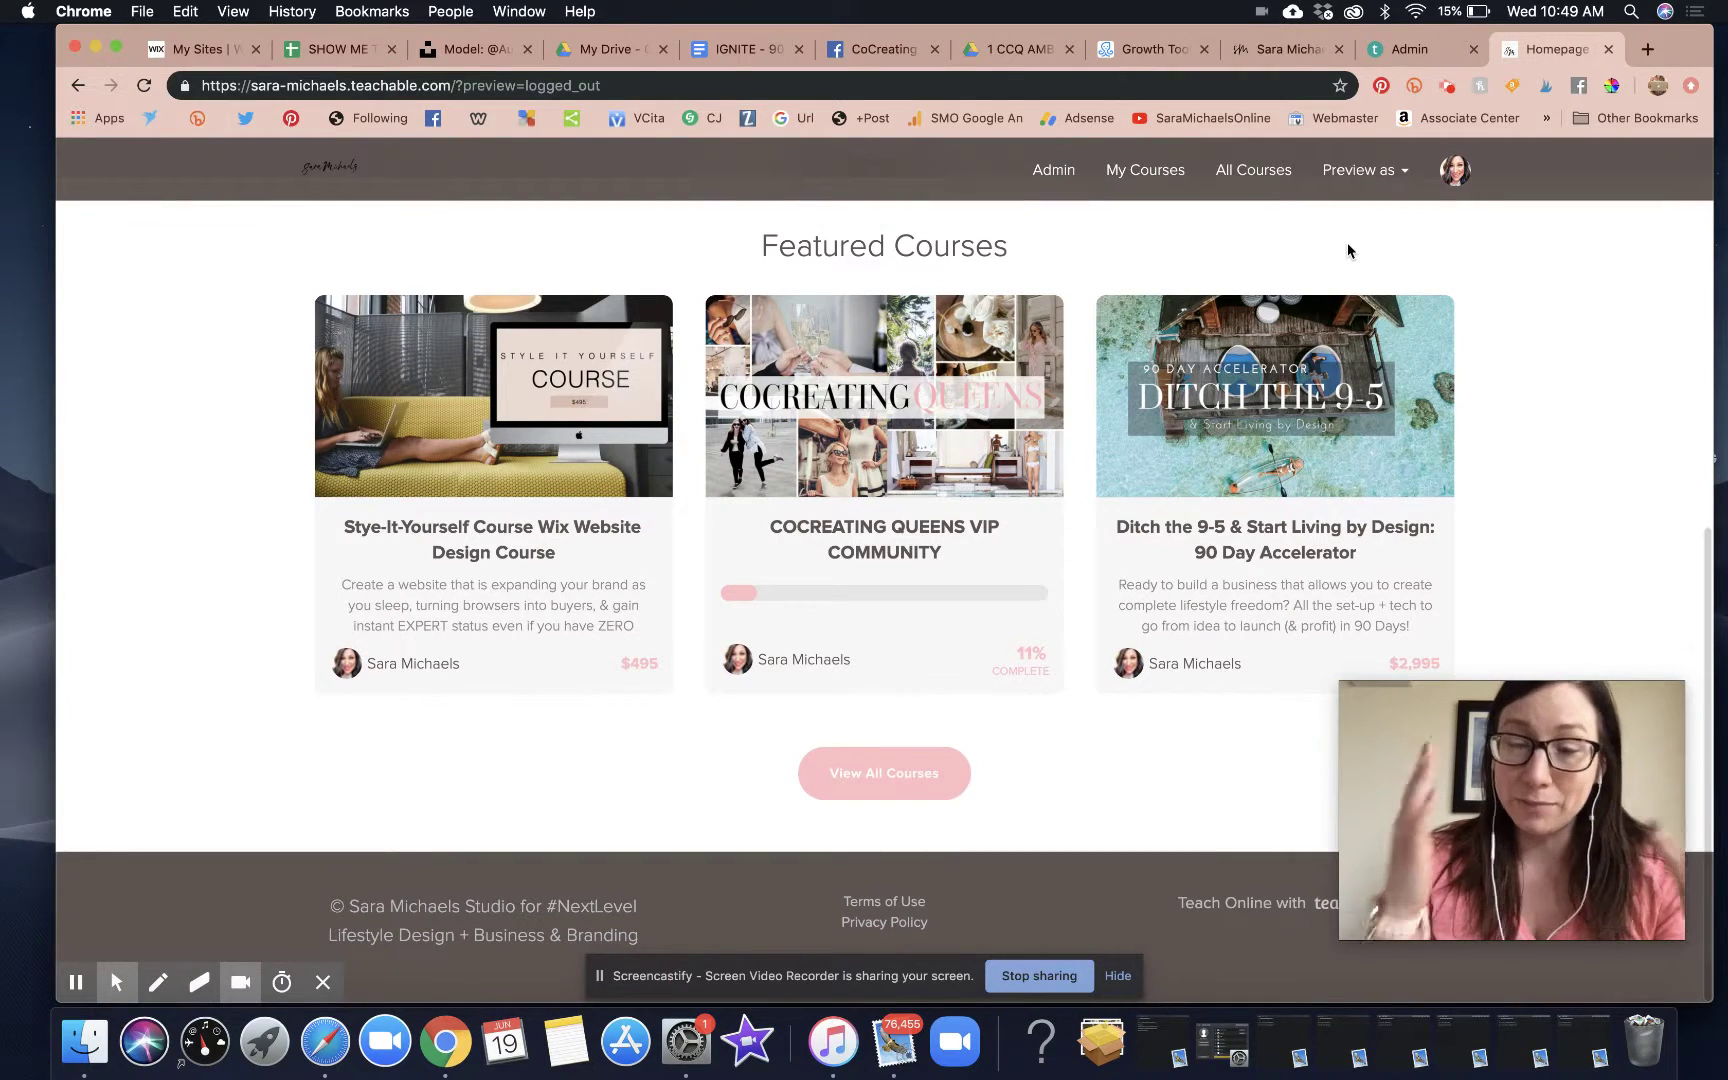
# Step: Show all of the school's courses and review the catalogue with its course prices
pyautogui.click(921, 776)
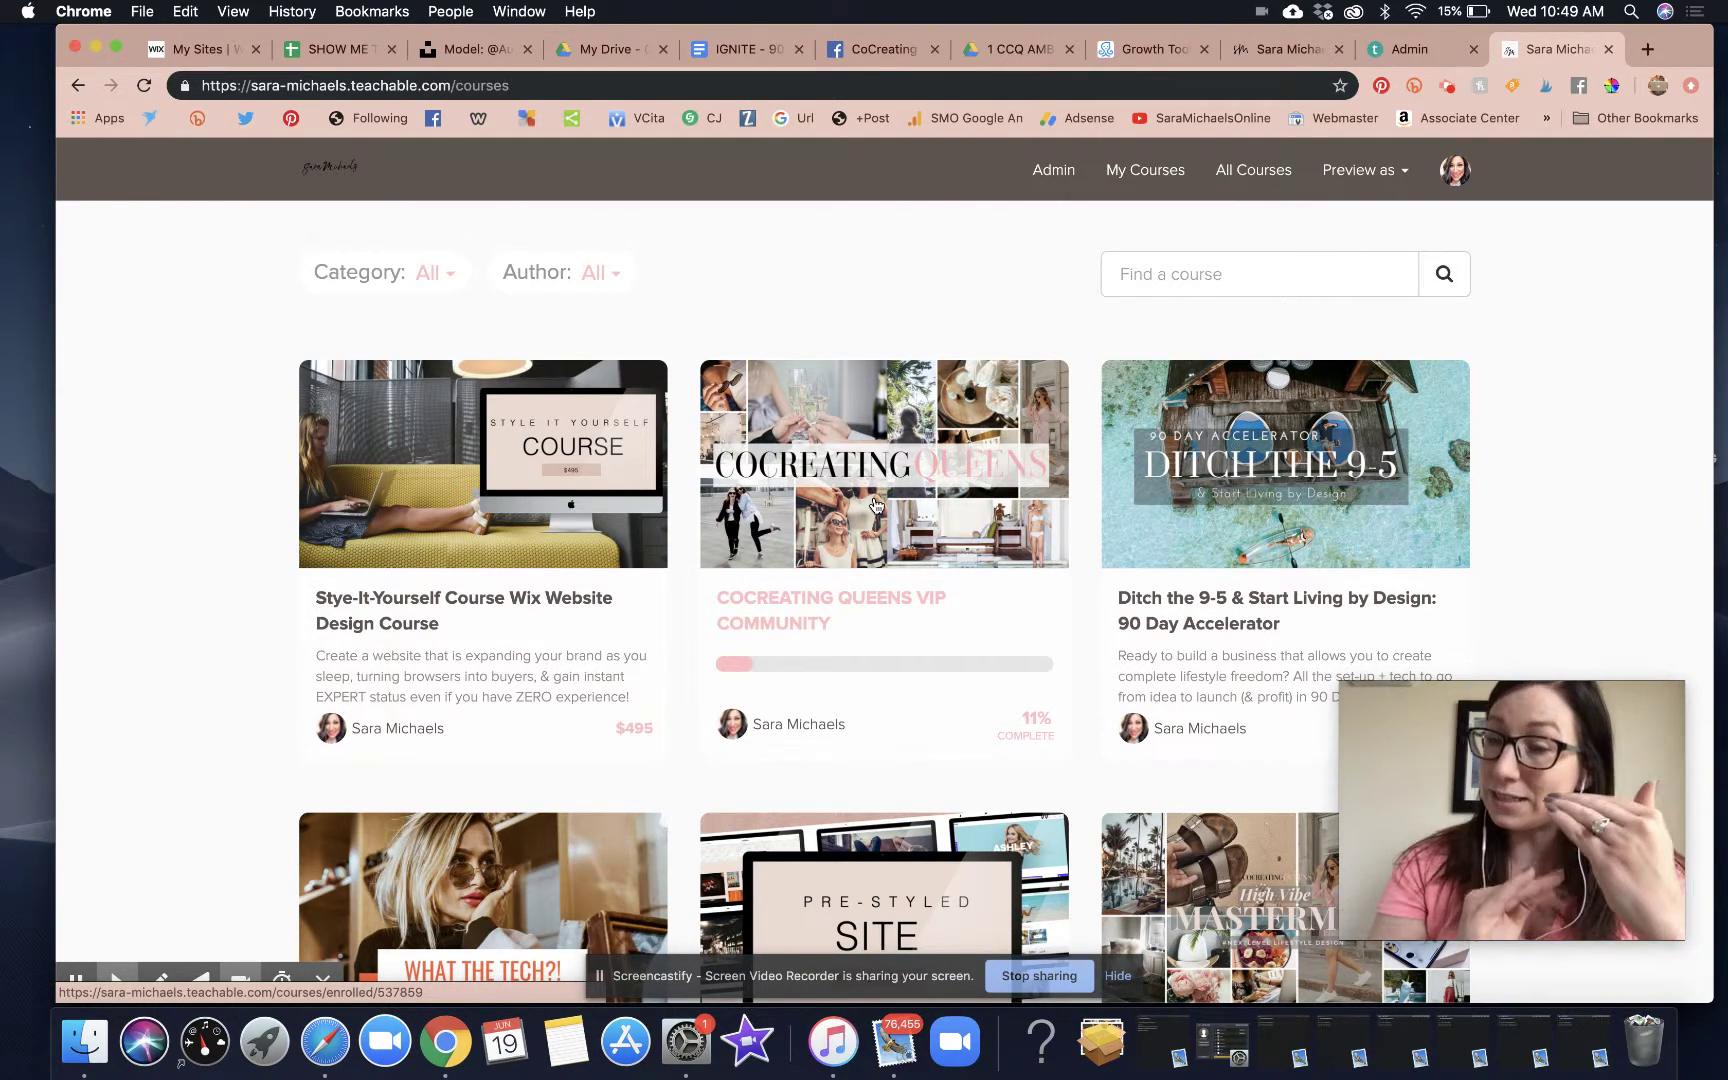
pyautogui.scroll(-5, 876, 505)
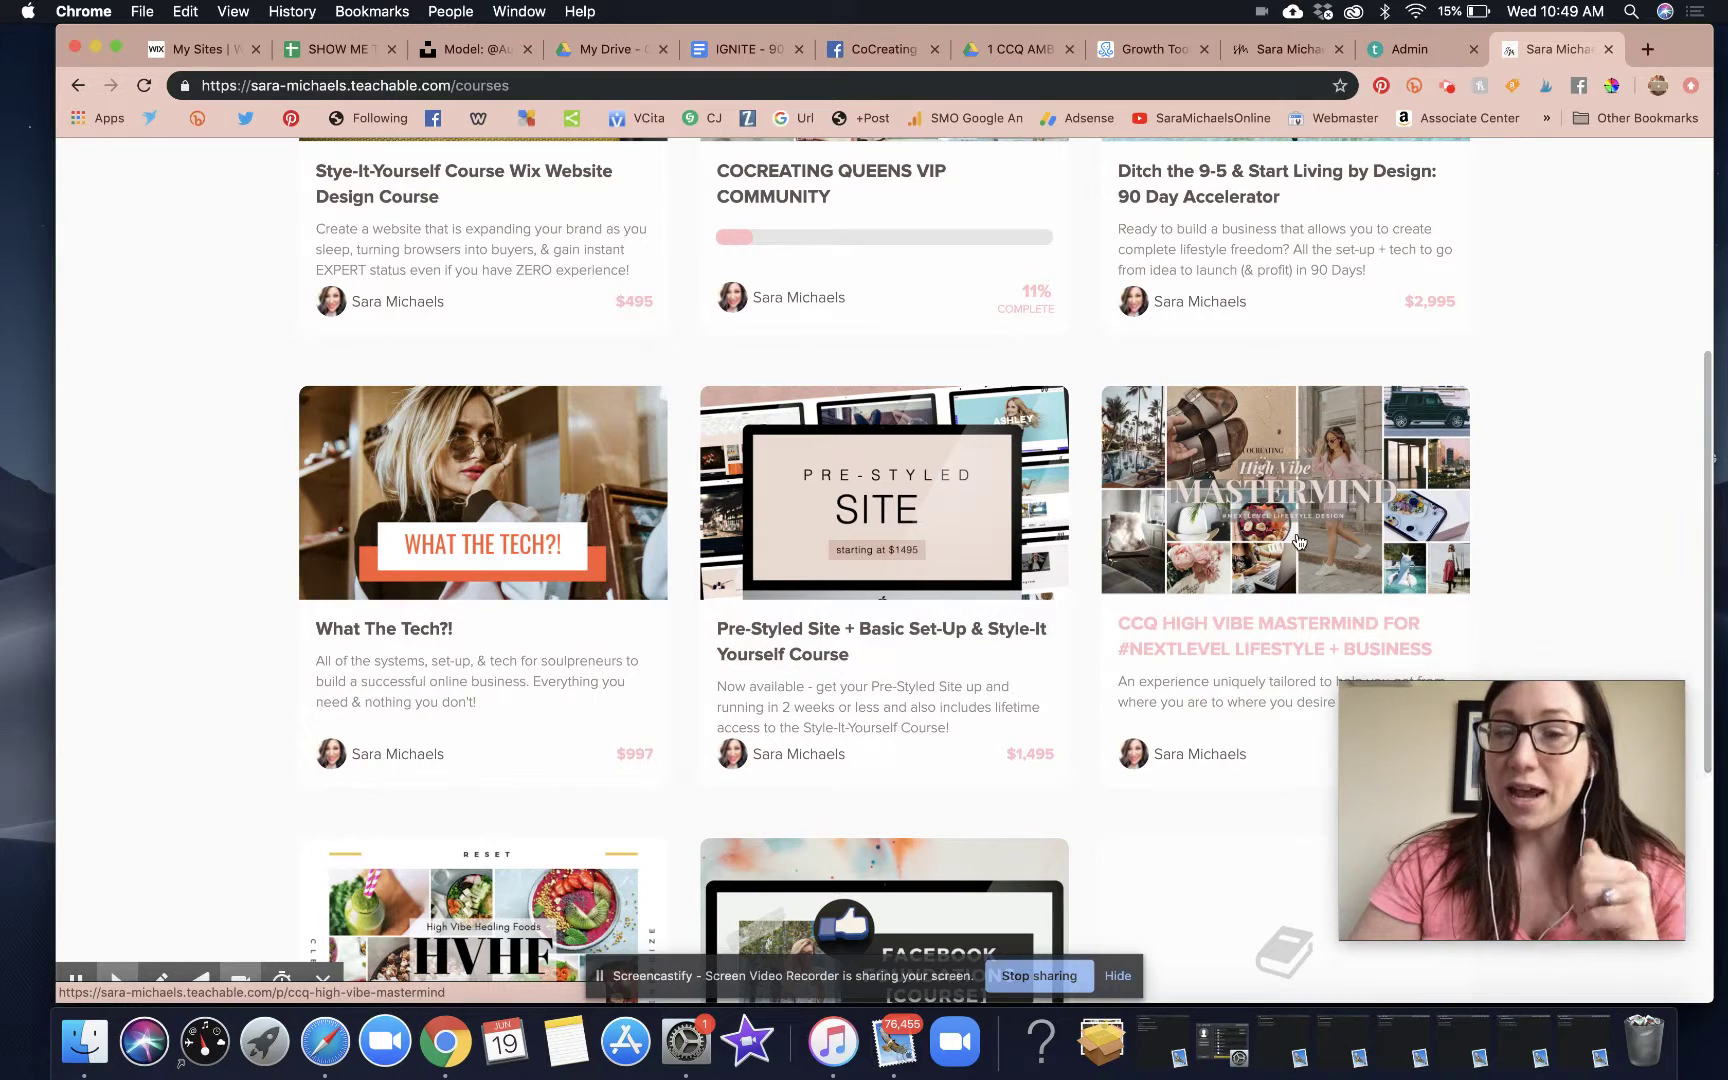
pyautogui.scroll(-1, 1299, 541)
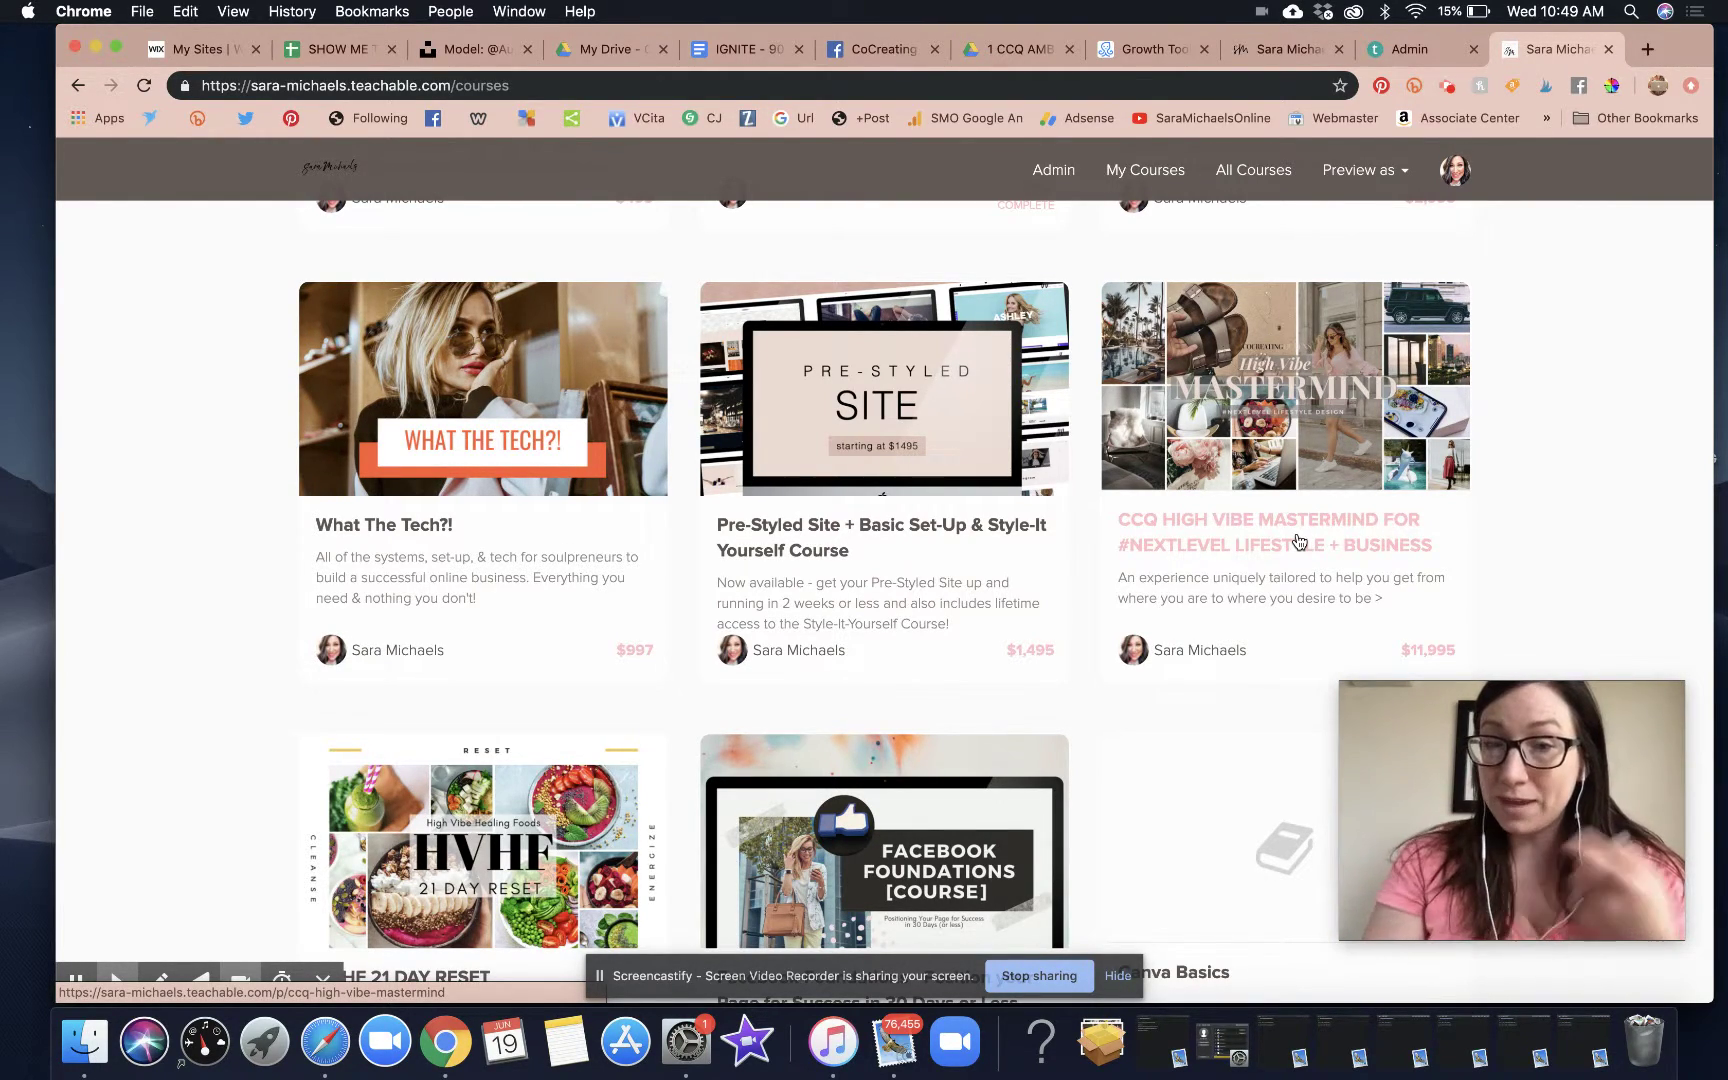
pyautogui.scroll(-1, 1299, 541)
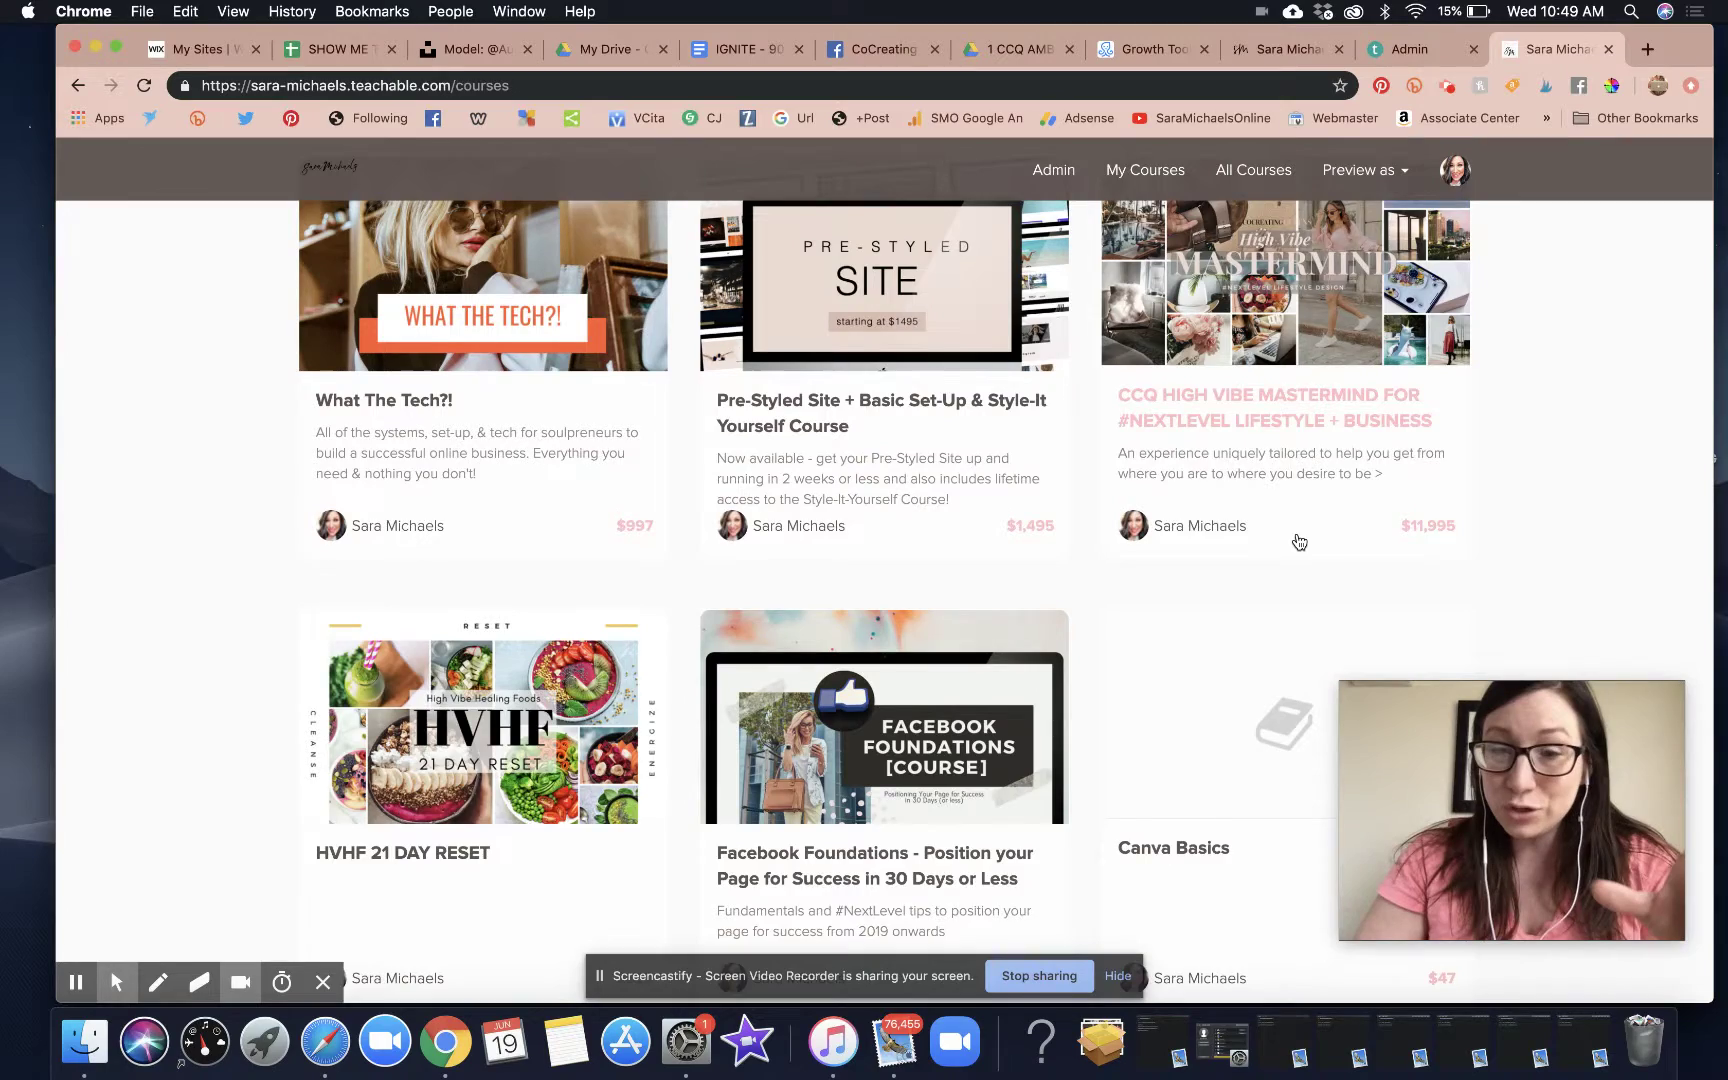
pyautogui.scroll(1, 1299, 541)
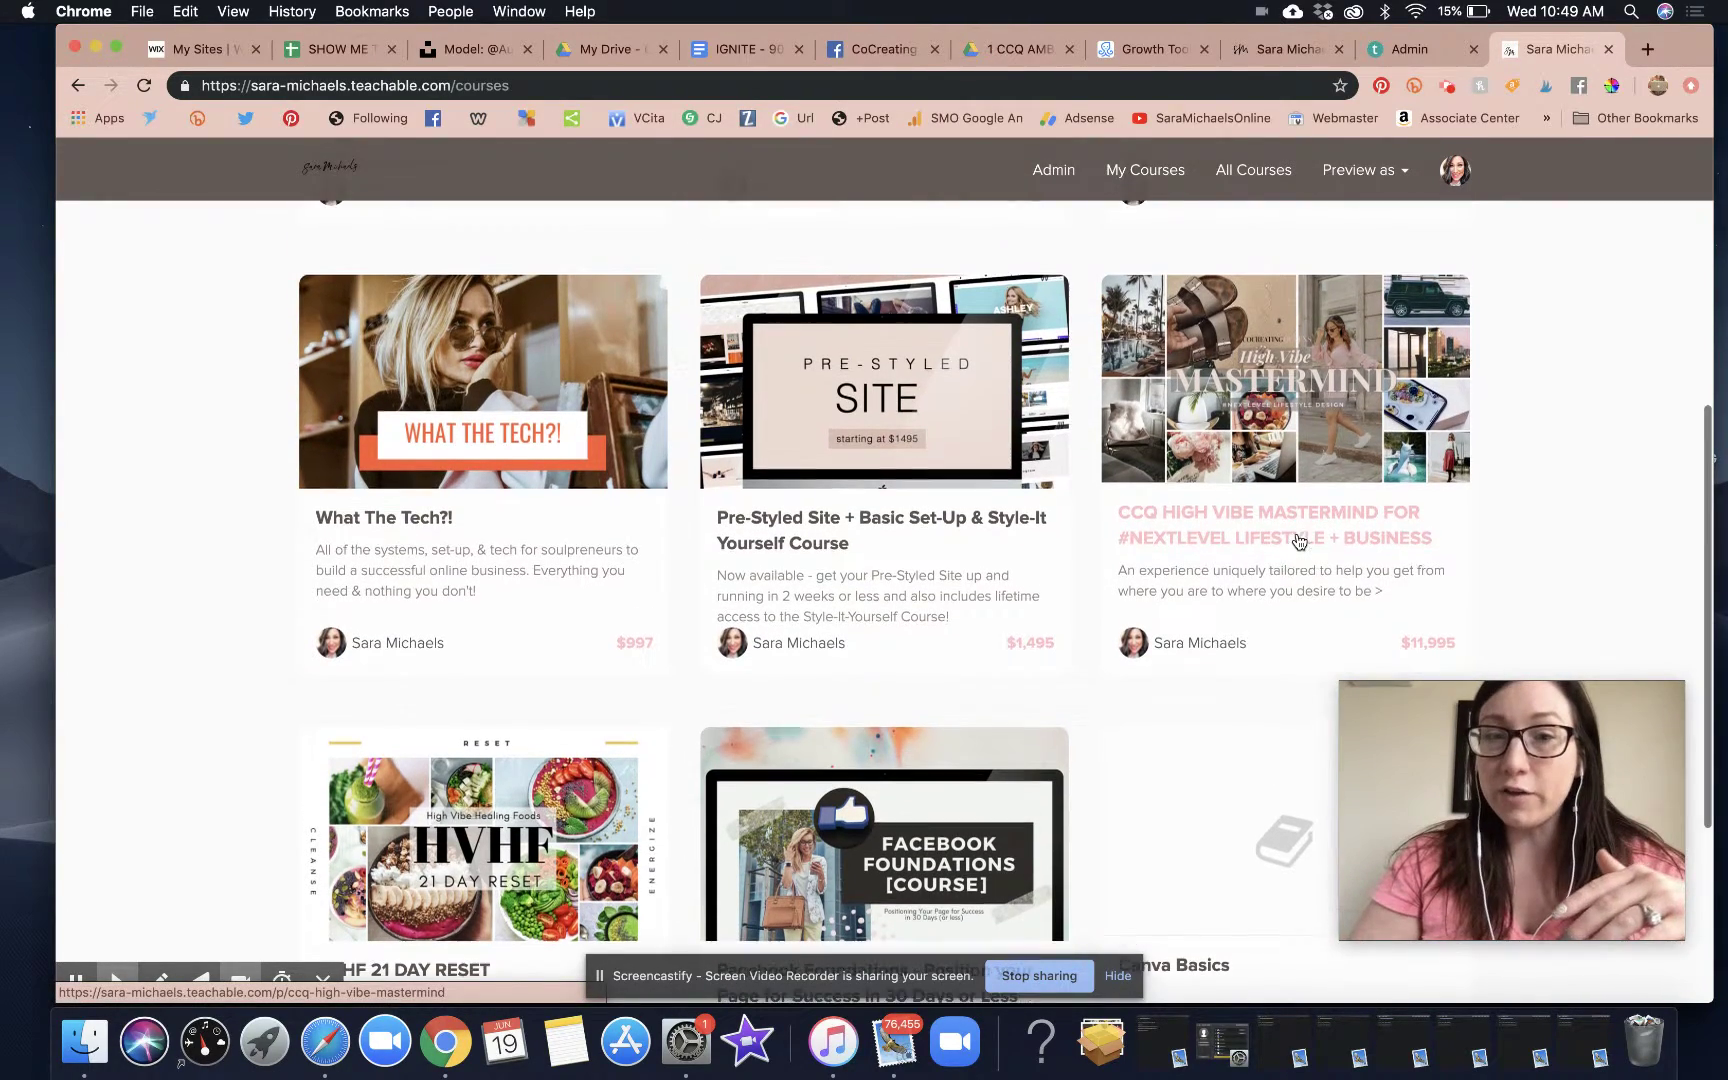
pyautogui.scroll(5, 1299, 541)
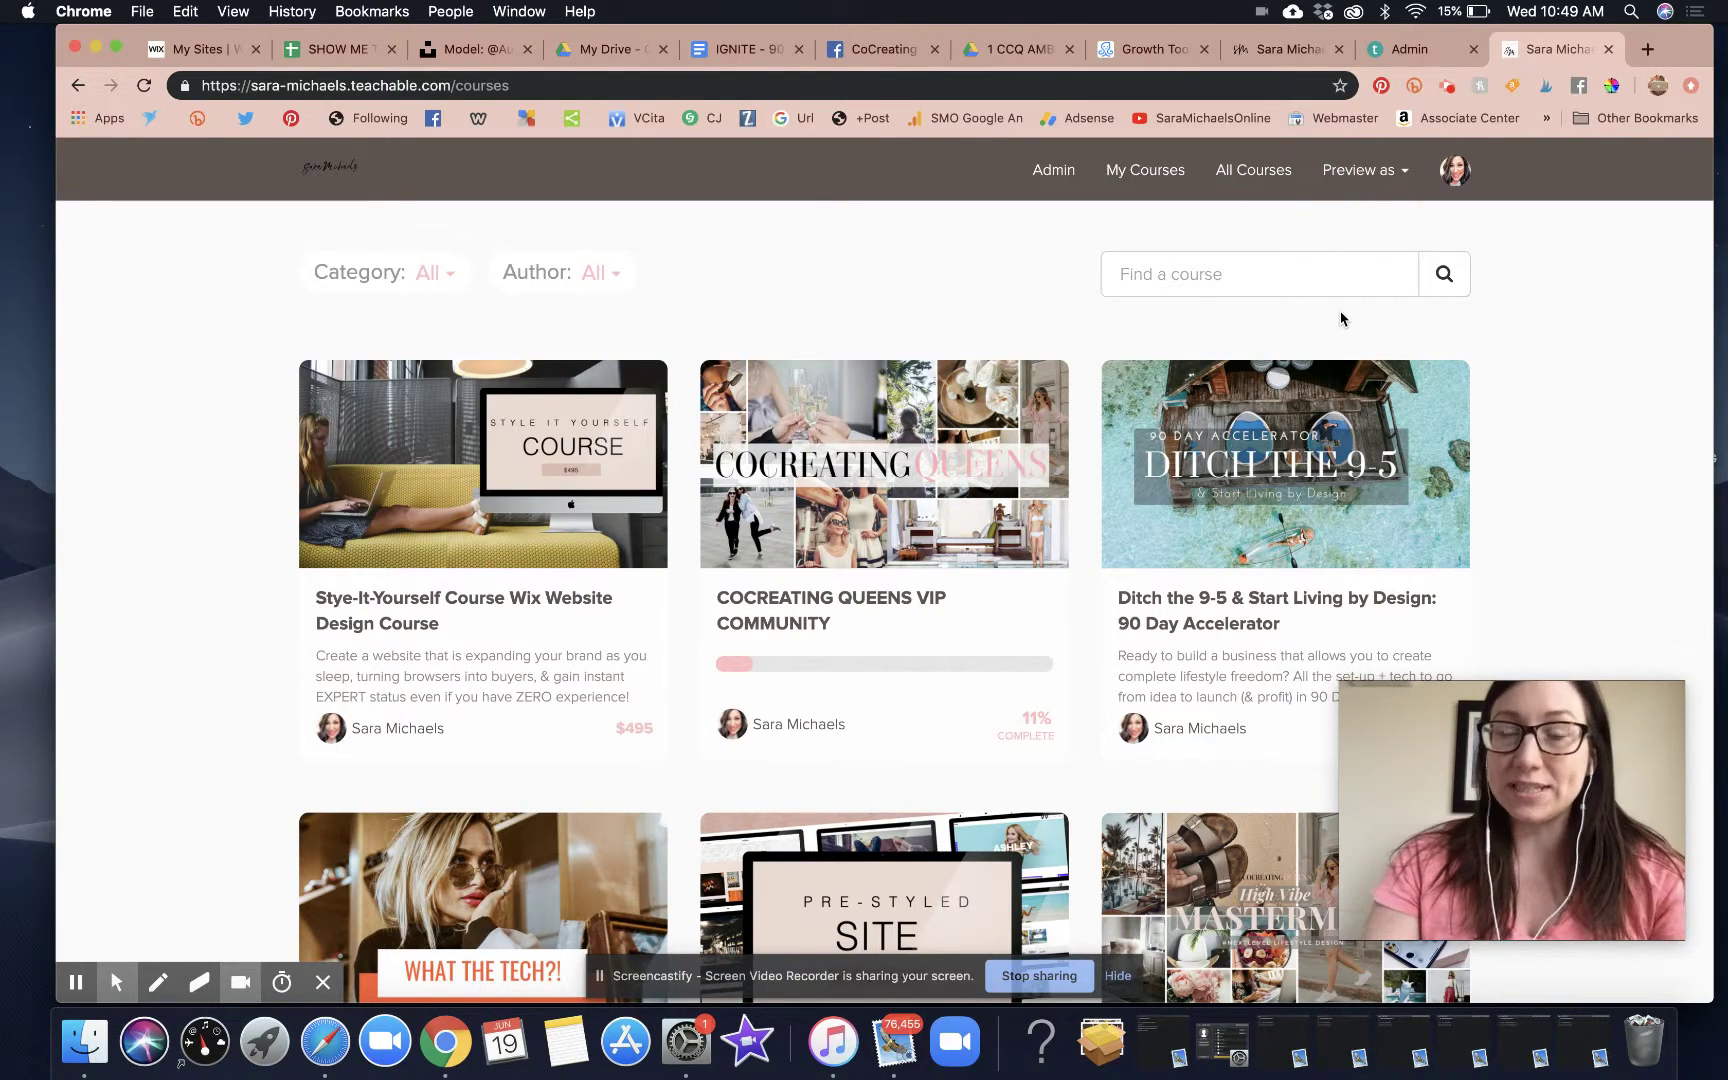
# Step: Manually enroll the student in the course "Ditch the 9-5 & Start Living by Design: 90 Day Accelerator" on their admin enrollments page
pyautogui.click(1404, 58)
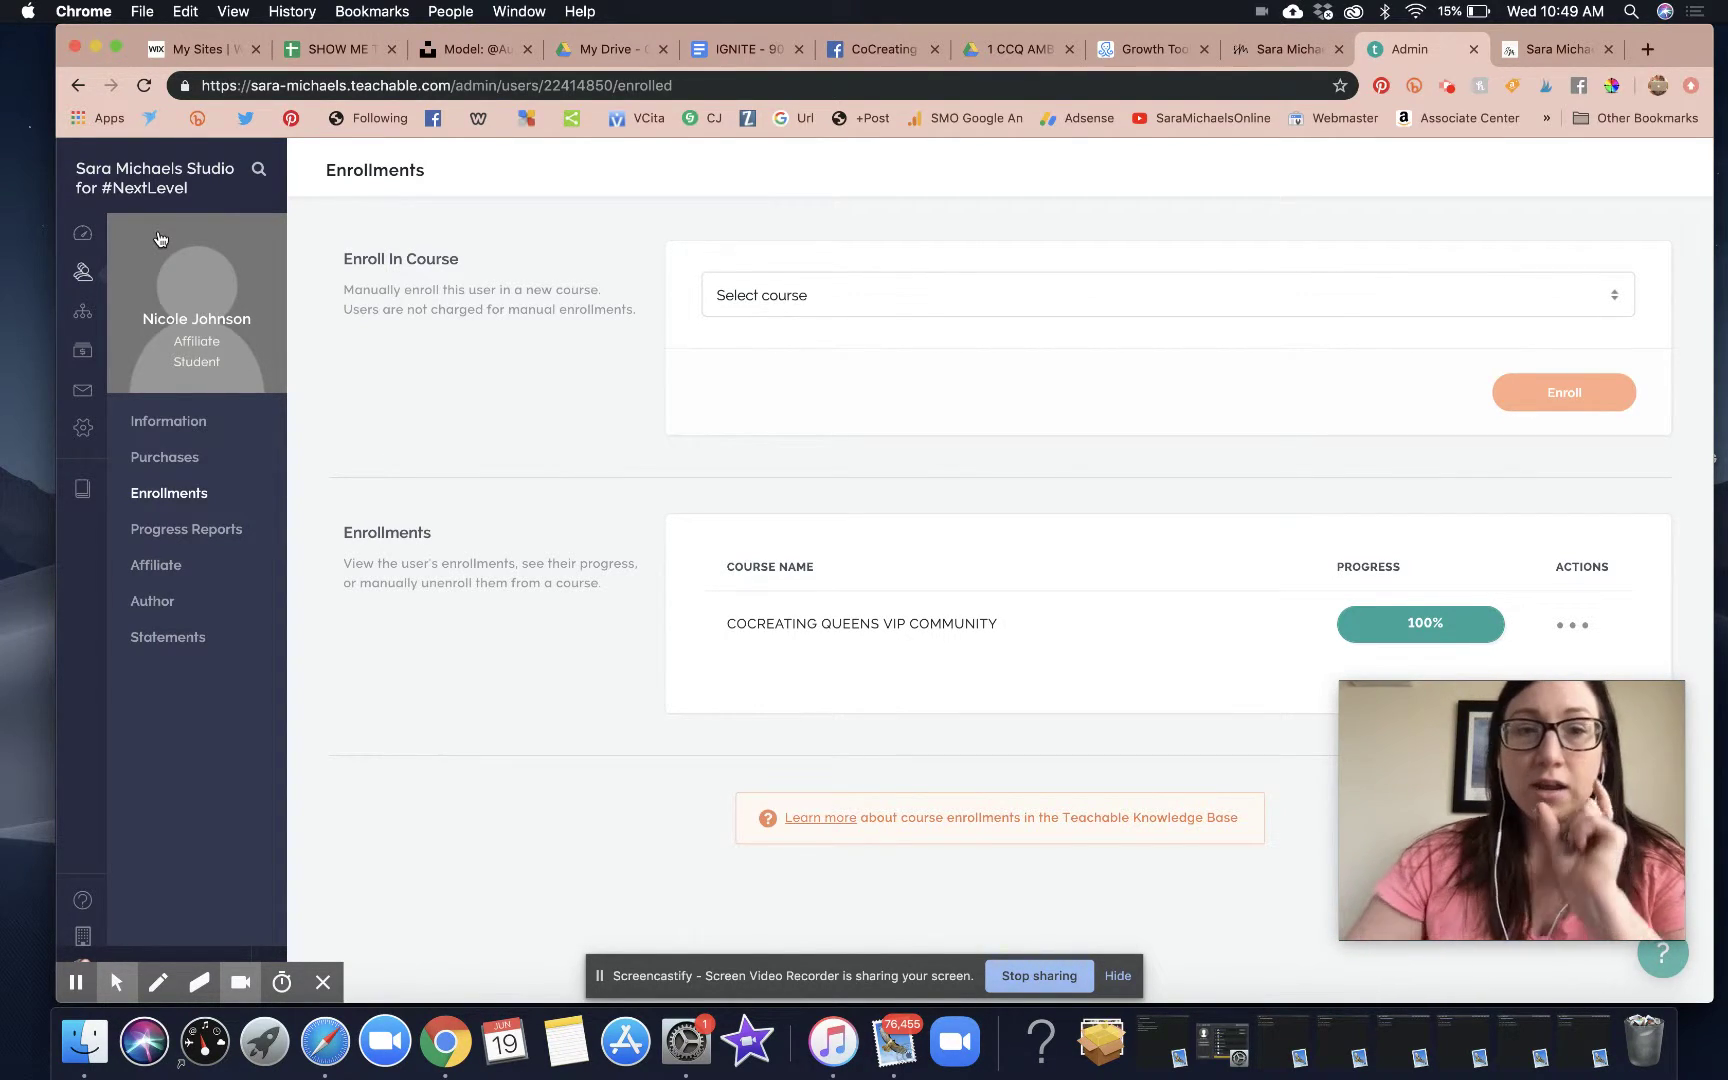
pyautogui.click(853, 311)
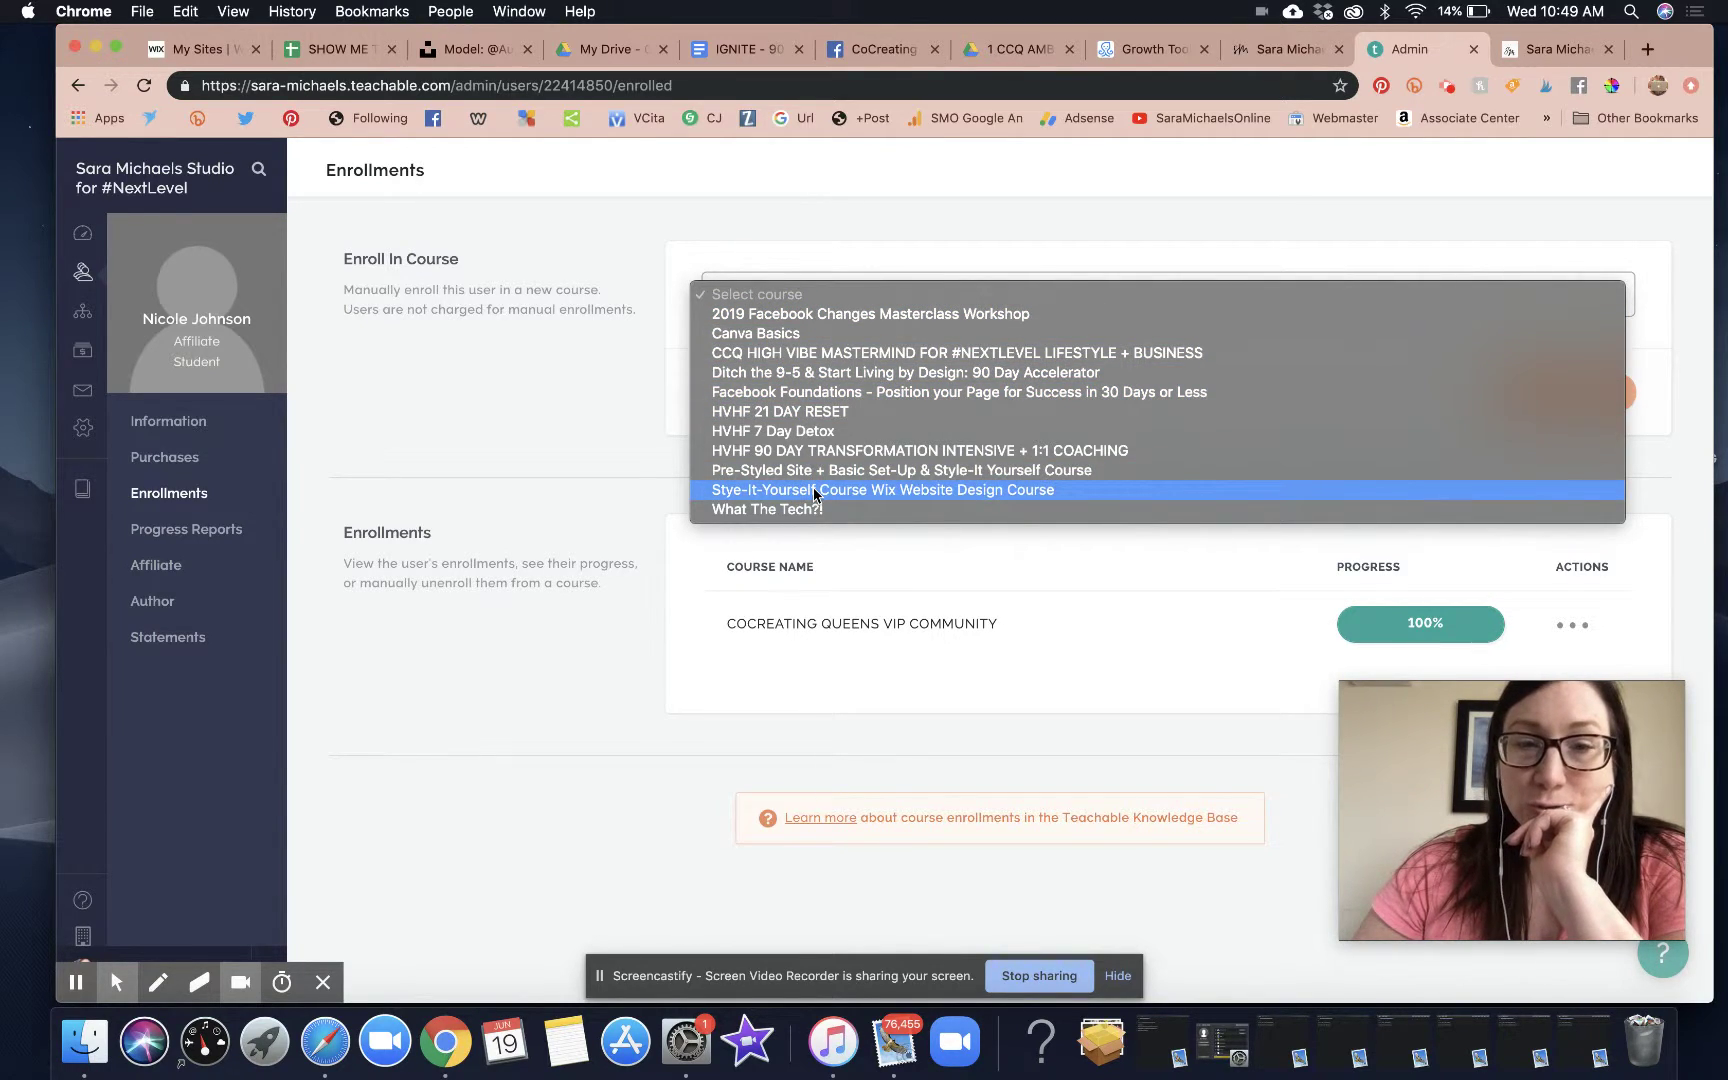
pyautogui.click(882, 372)
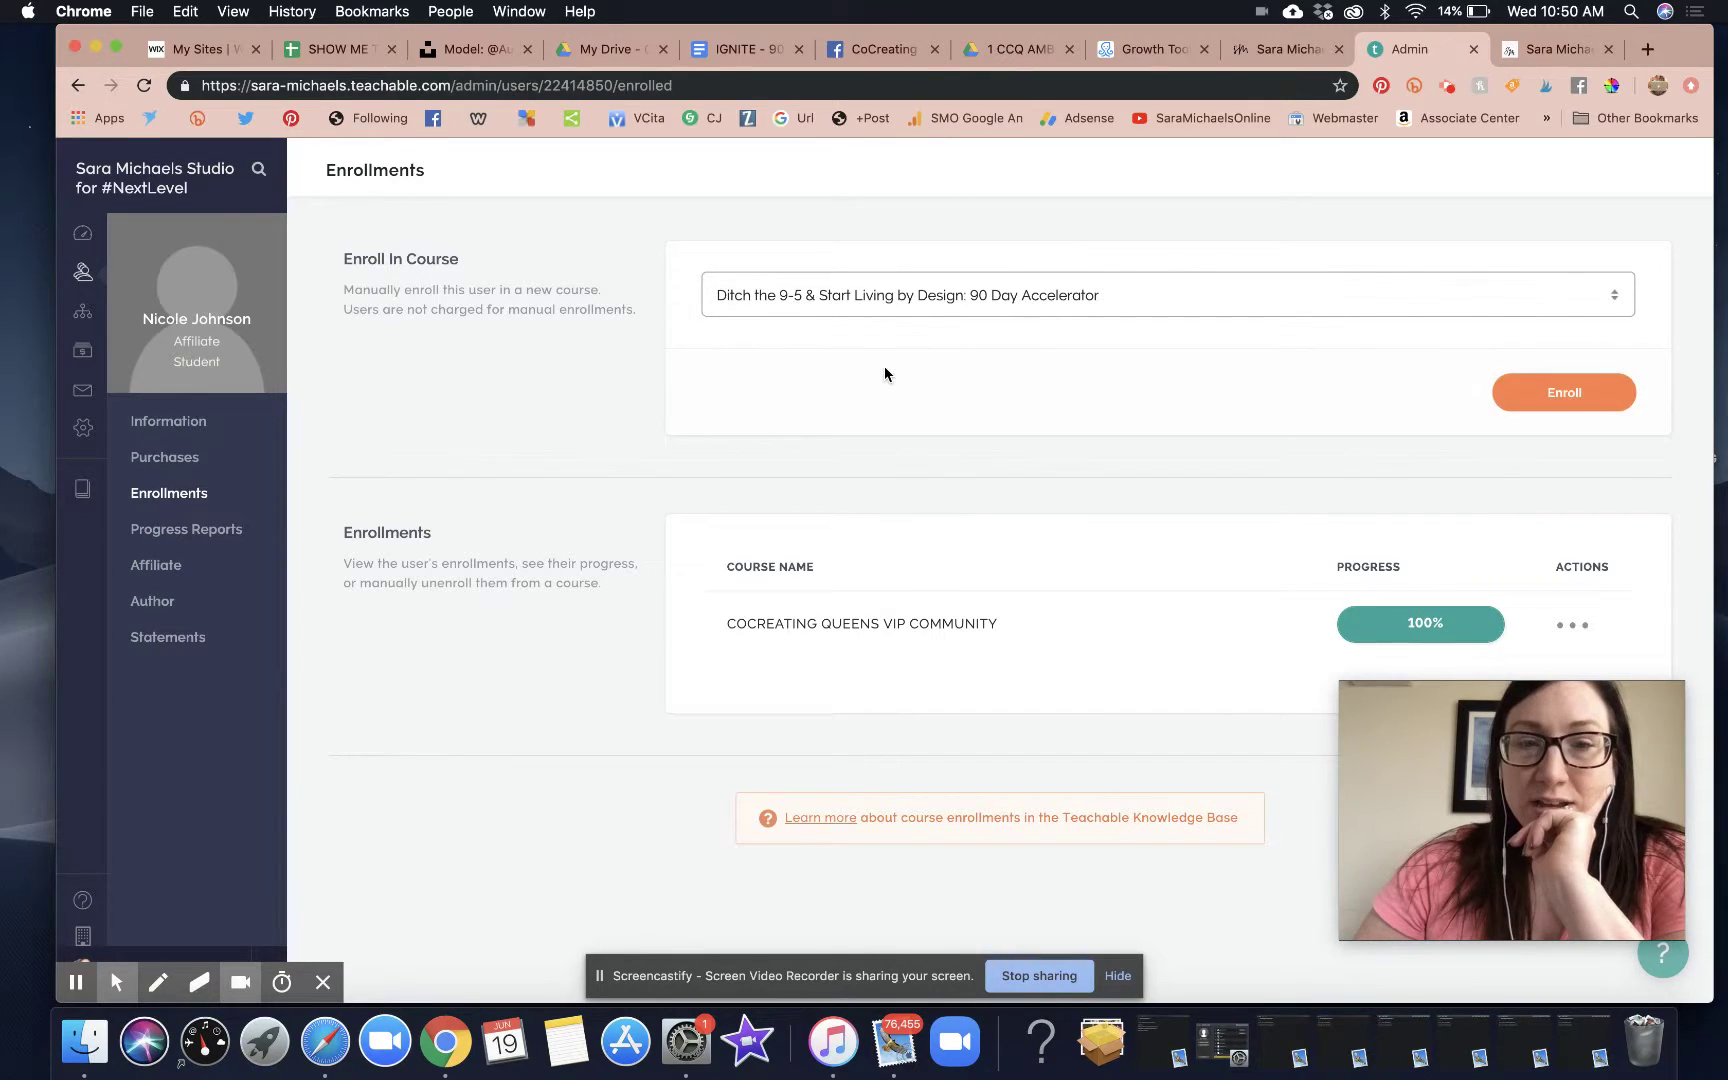
pyautogui.click(1598, 394)
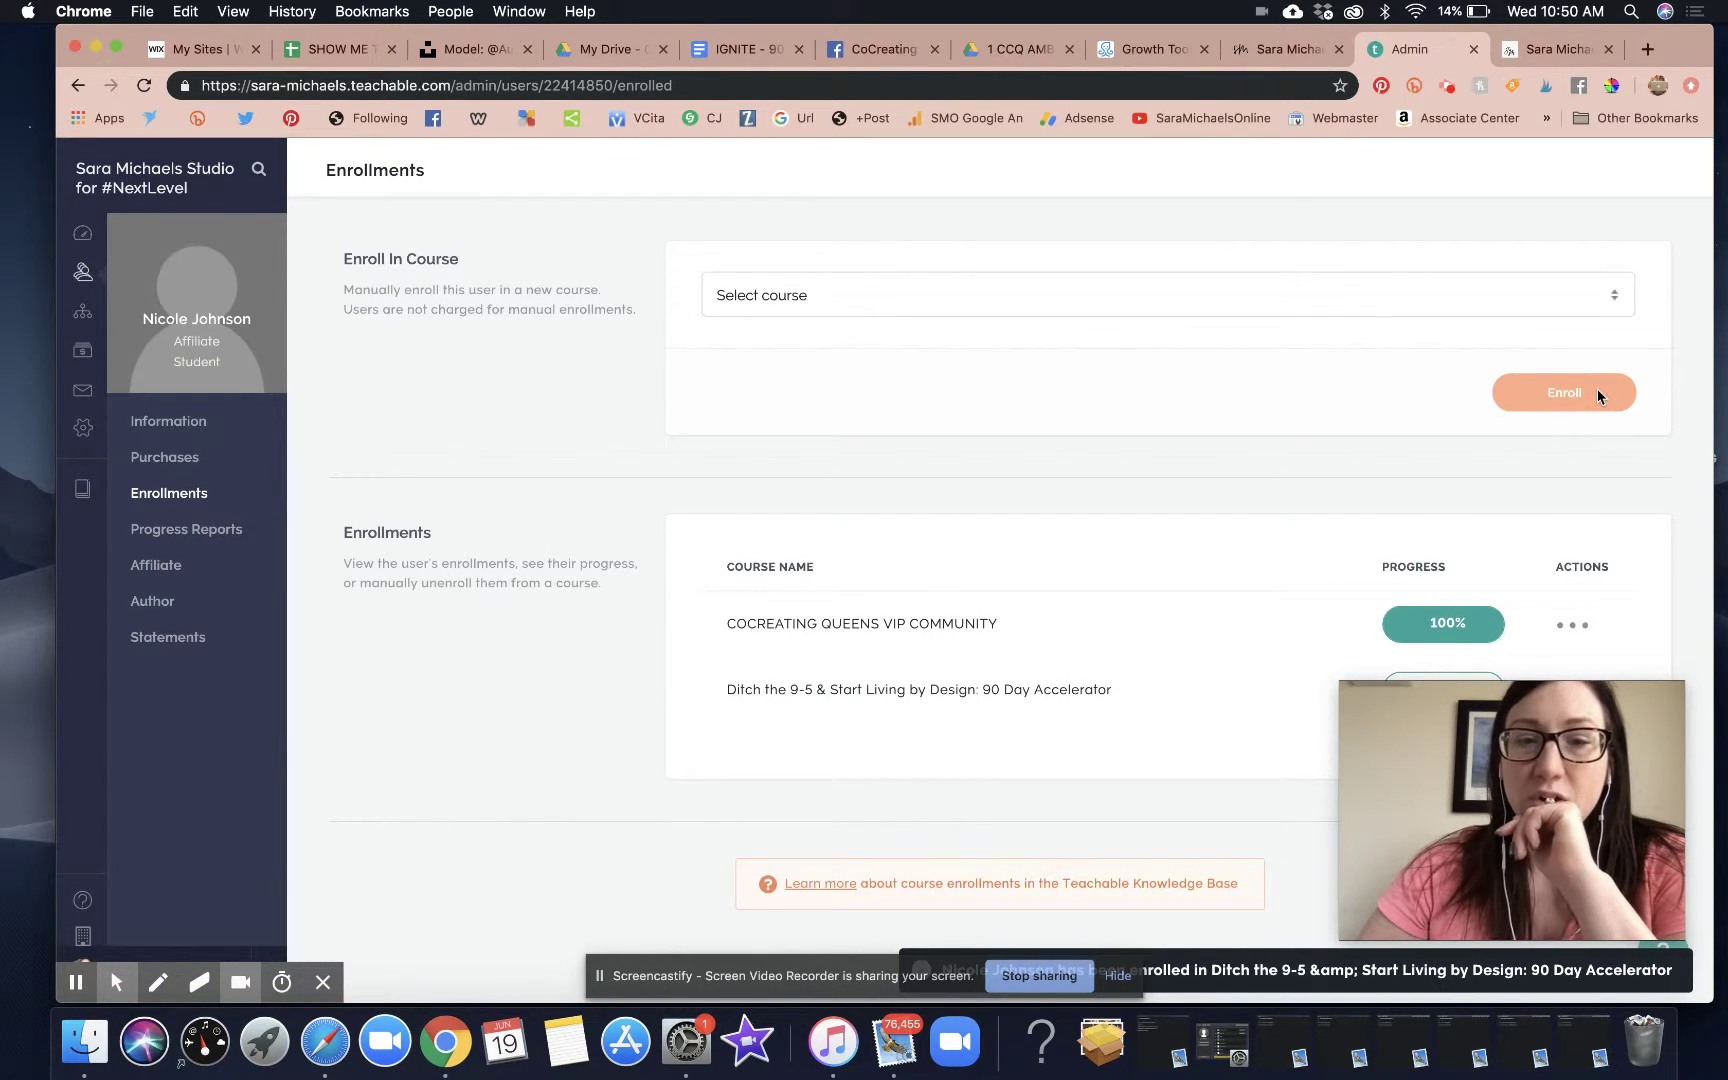
pyautogui.scroll(-1, 1295, 570)
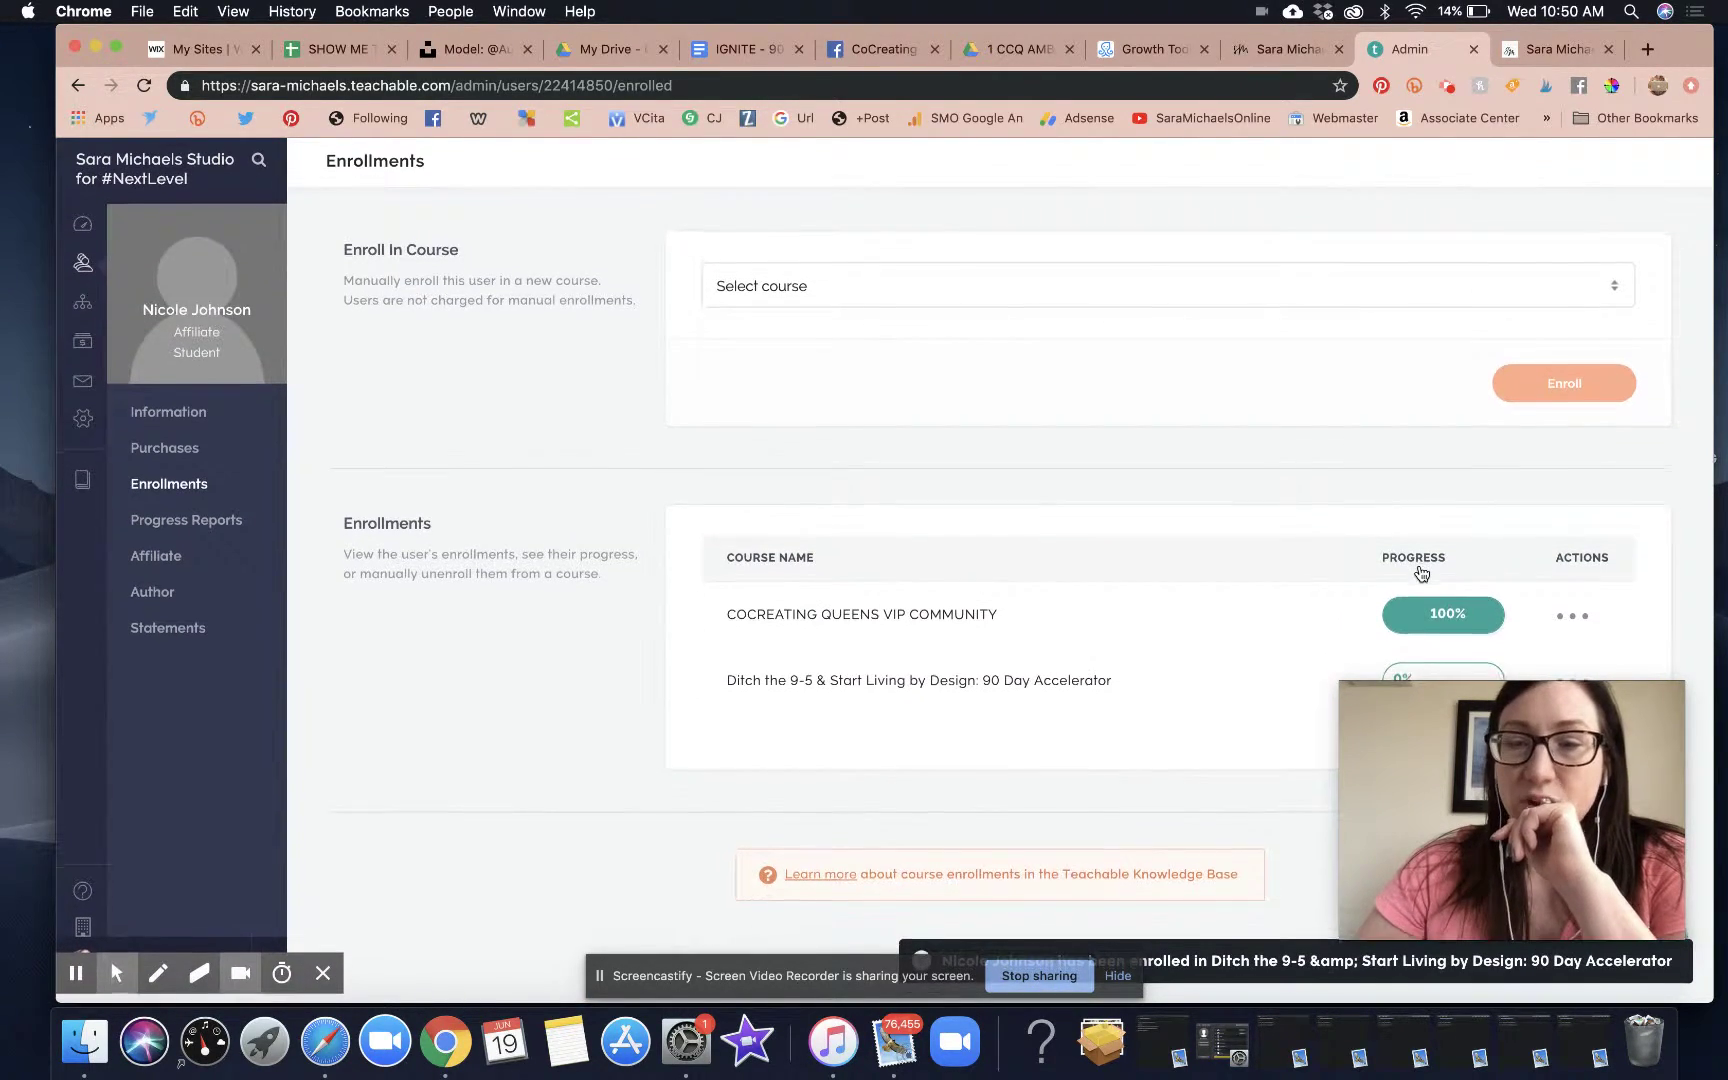
pyautogui.scroll(1, 1400, 590)
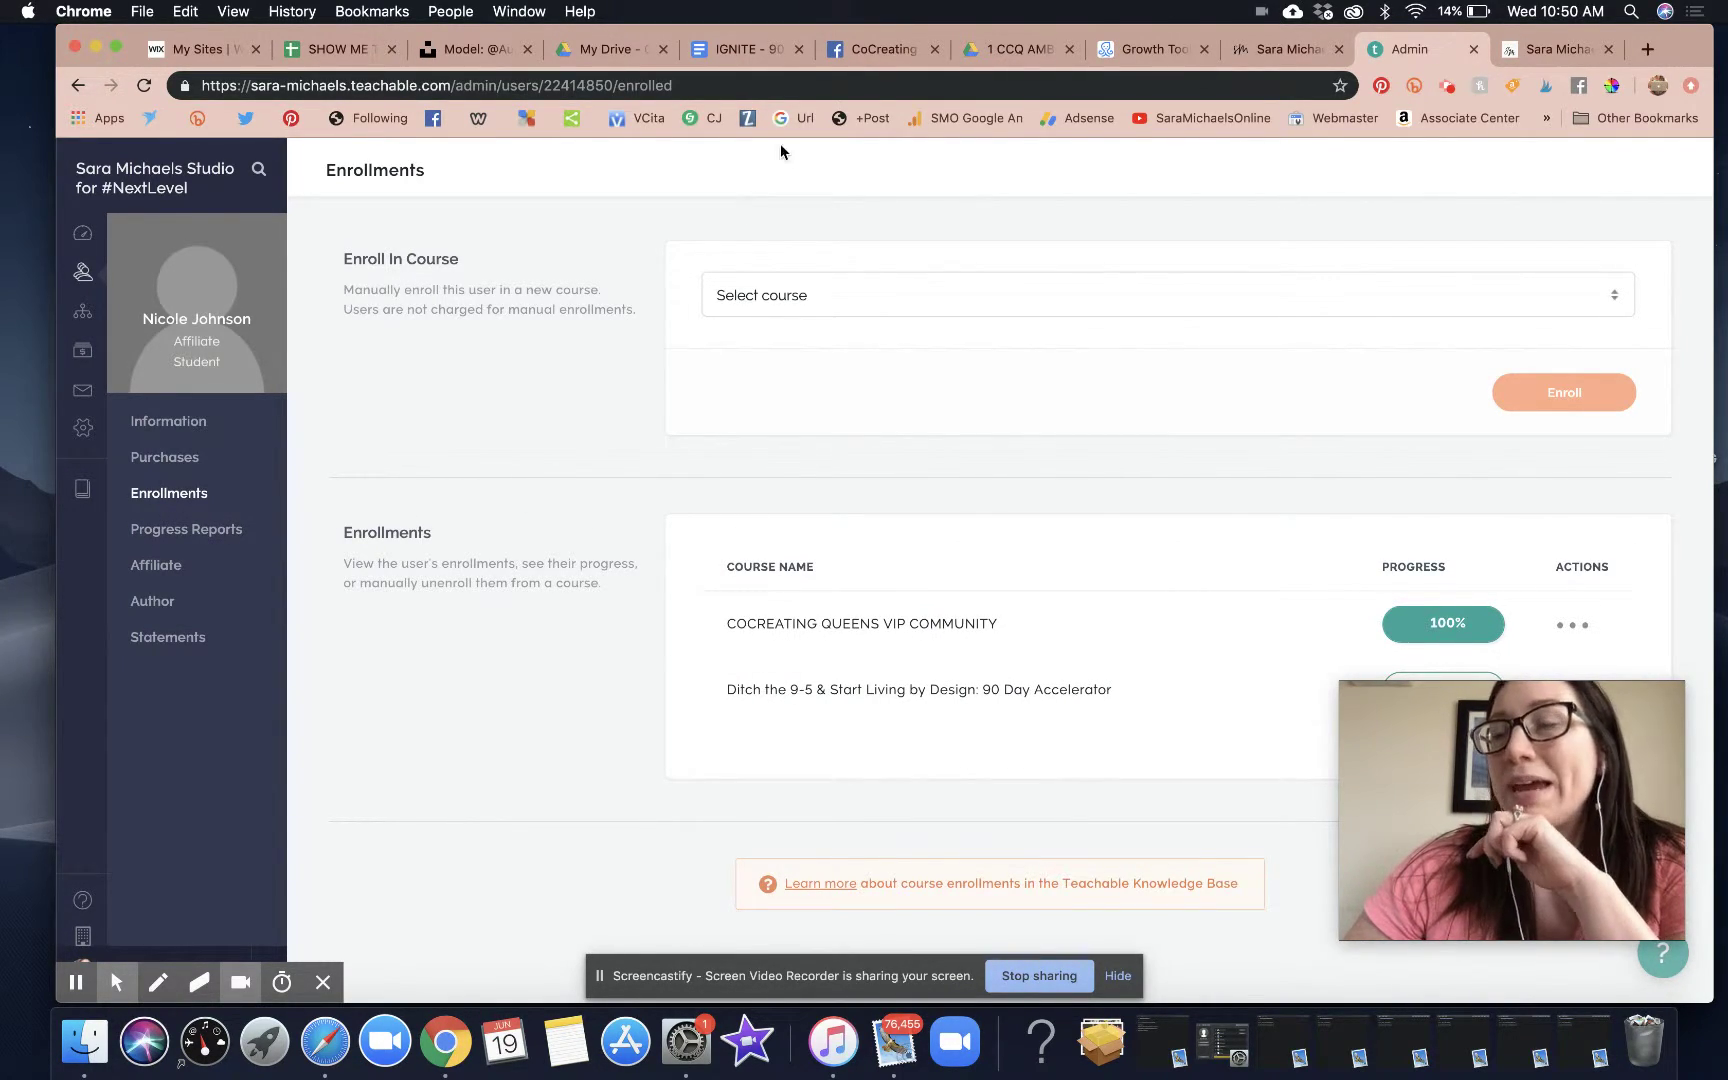
# Step: Open the saramichaels.com home page in a new browser tab, removing the blog path from the address
pyautogui.click(1648, 49)
pyautogui.write('sarm')
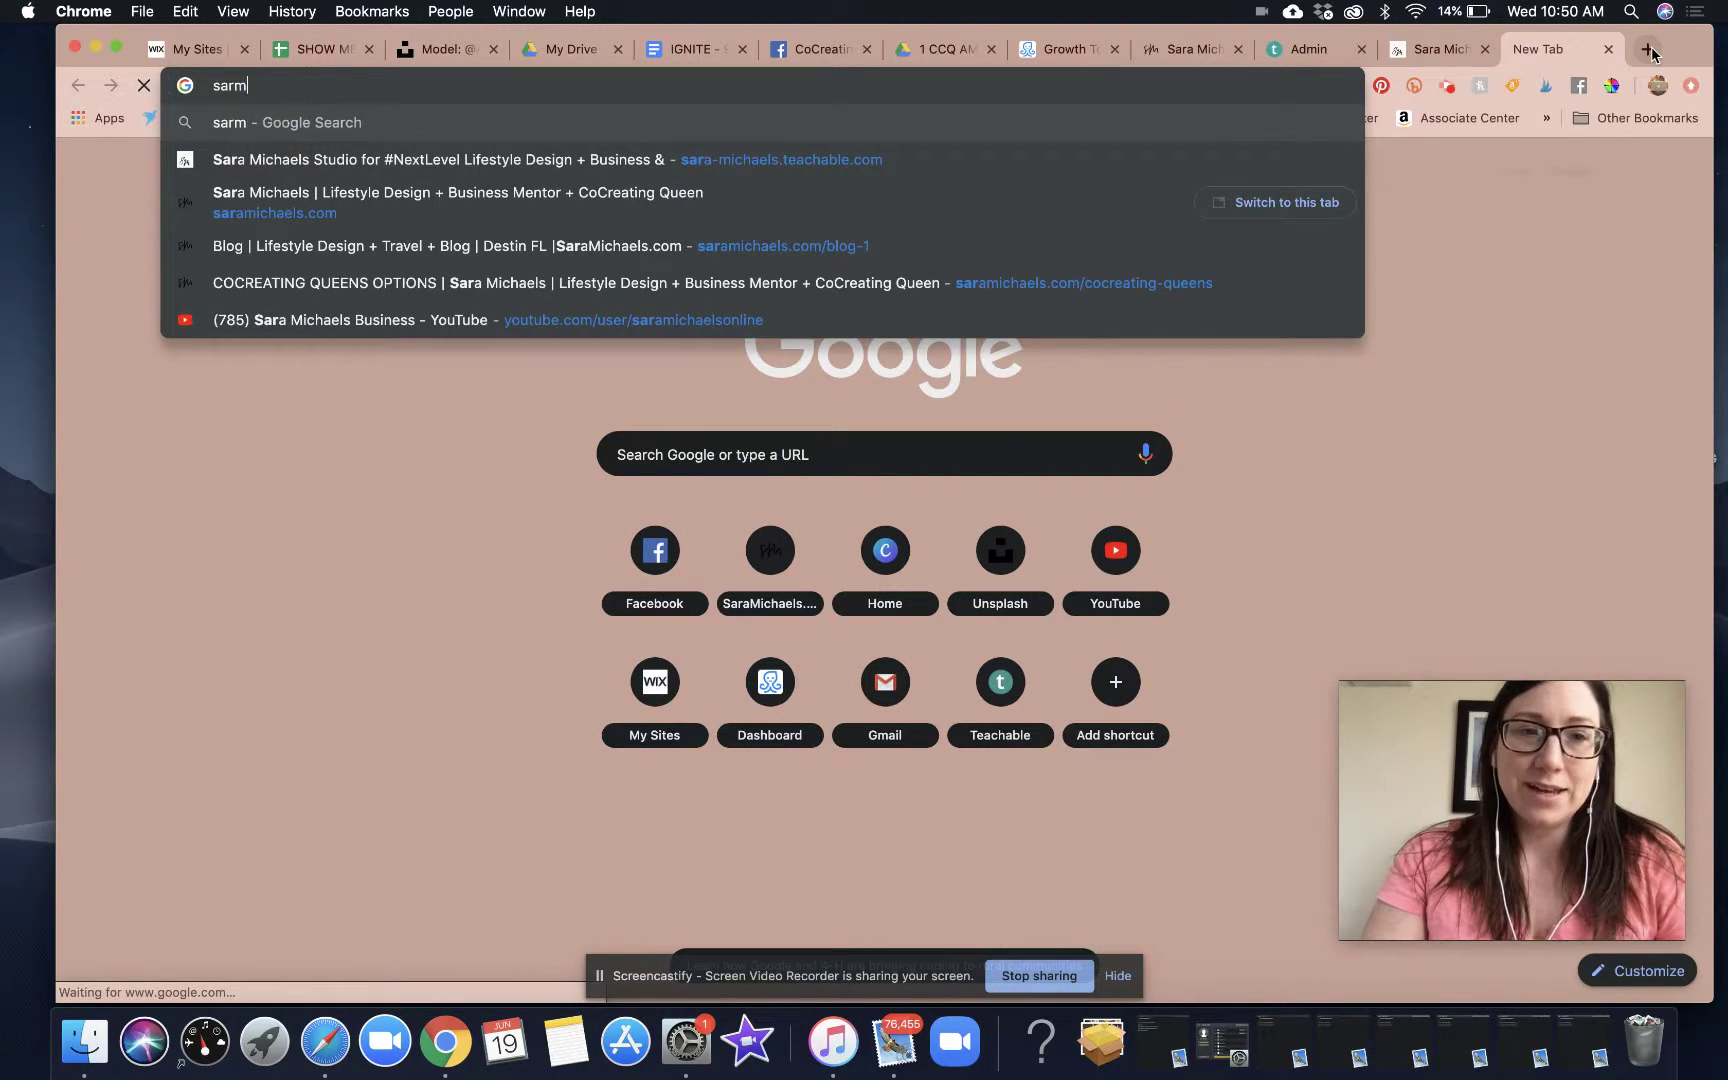
pyautogui.press('BackSpace')
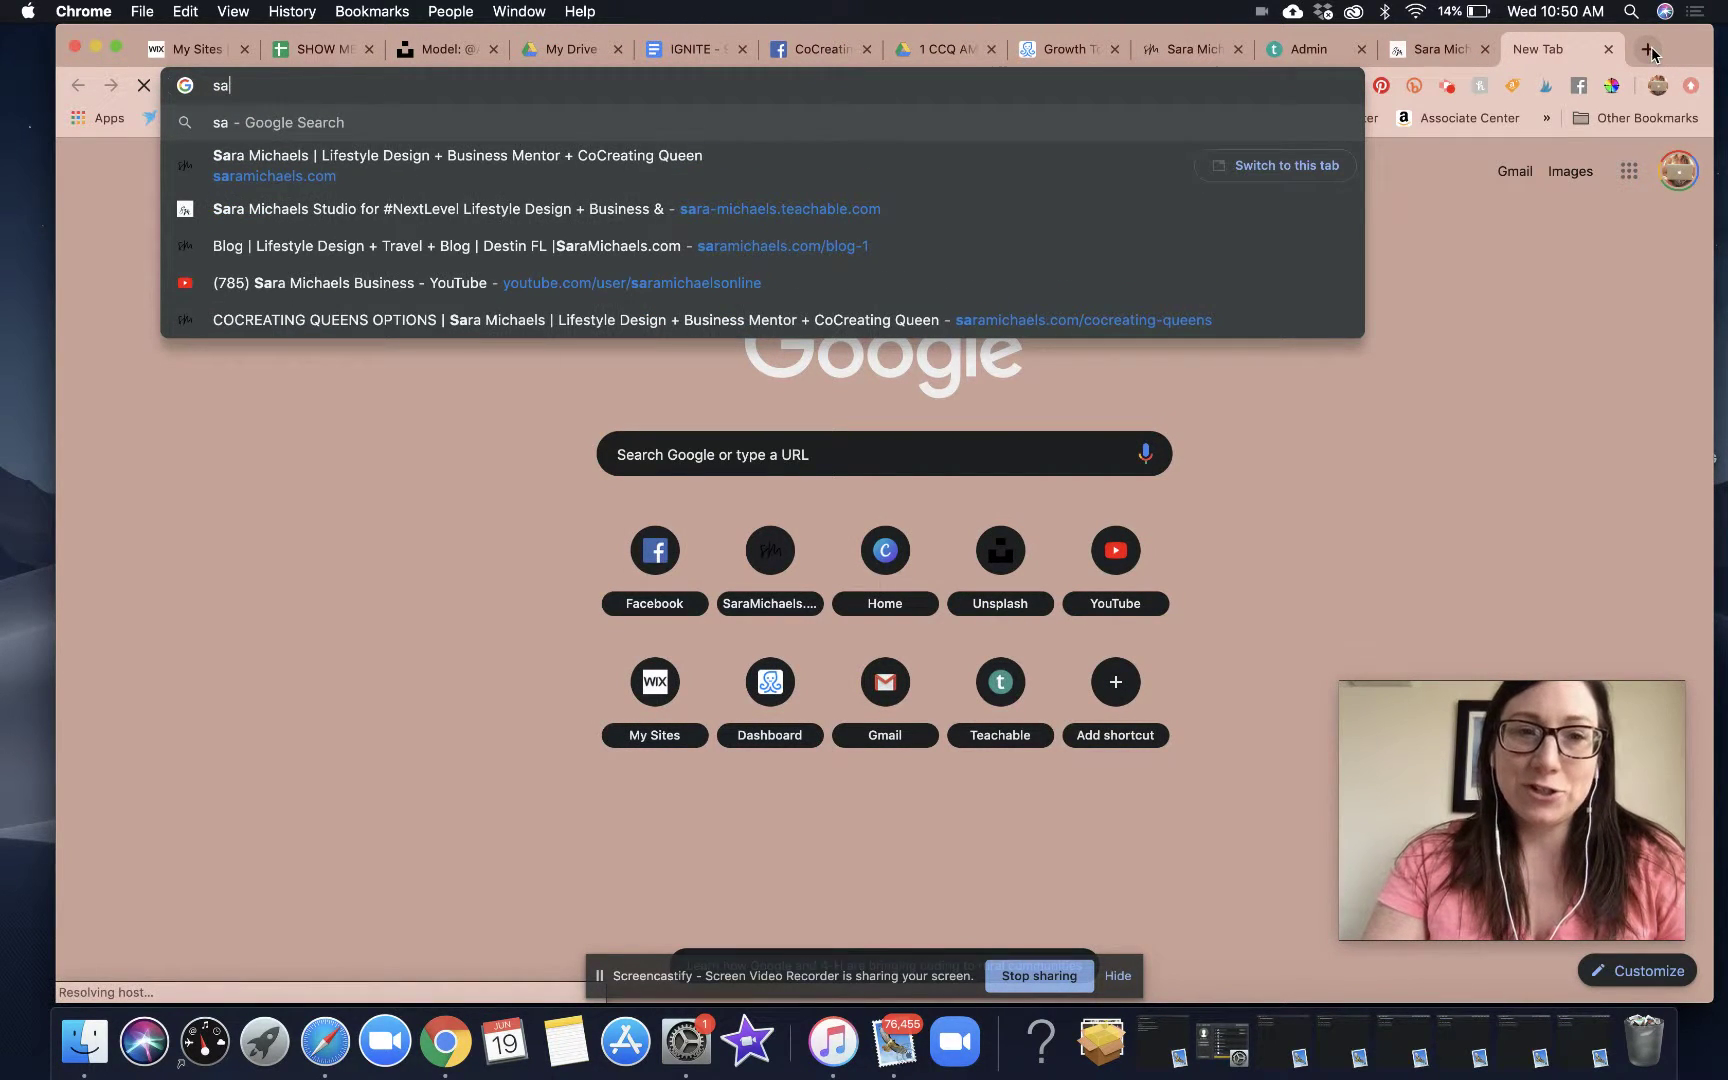
pyautogui.write('amichaels.com')
pyautogui.press('Return')
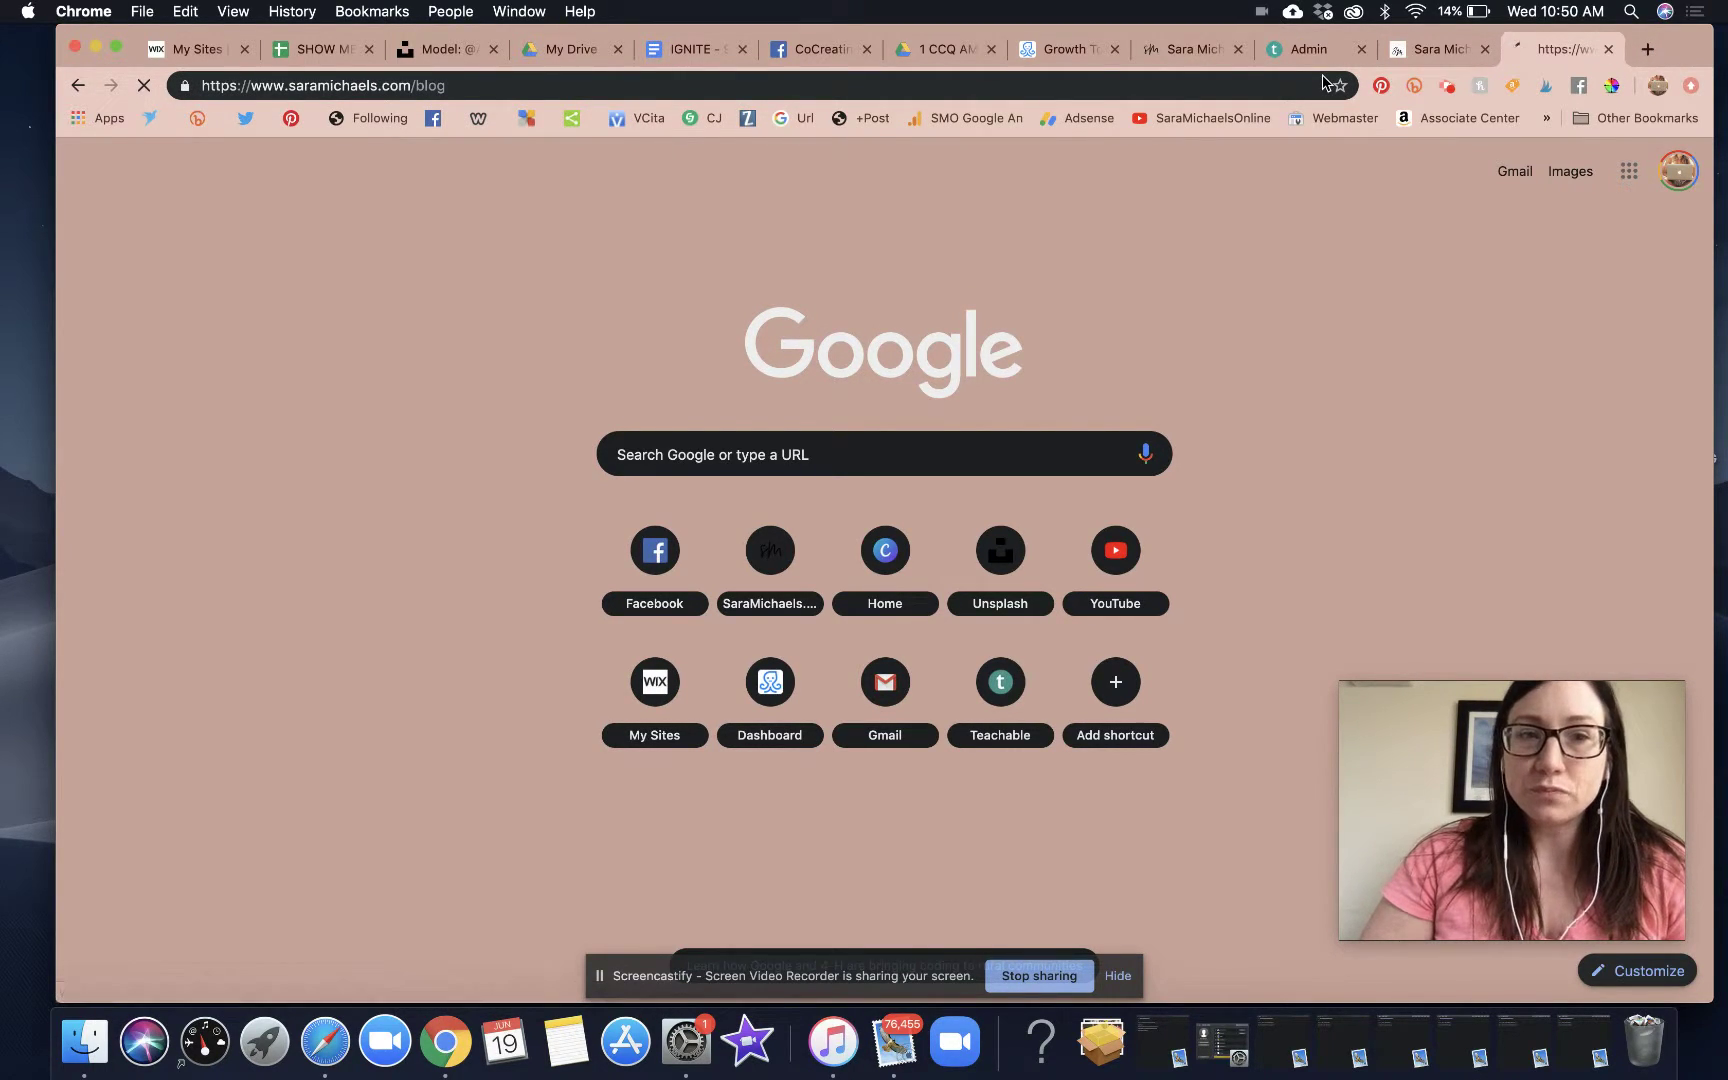
pyautogui.click(1296, 80)
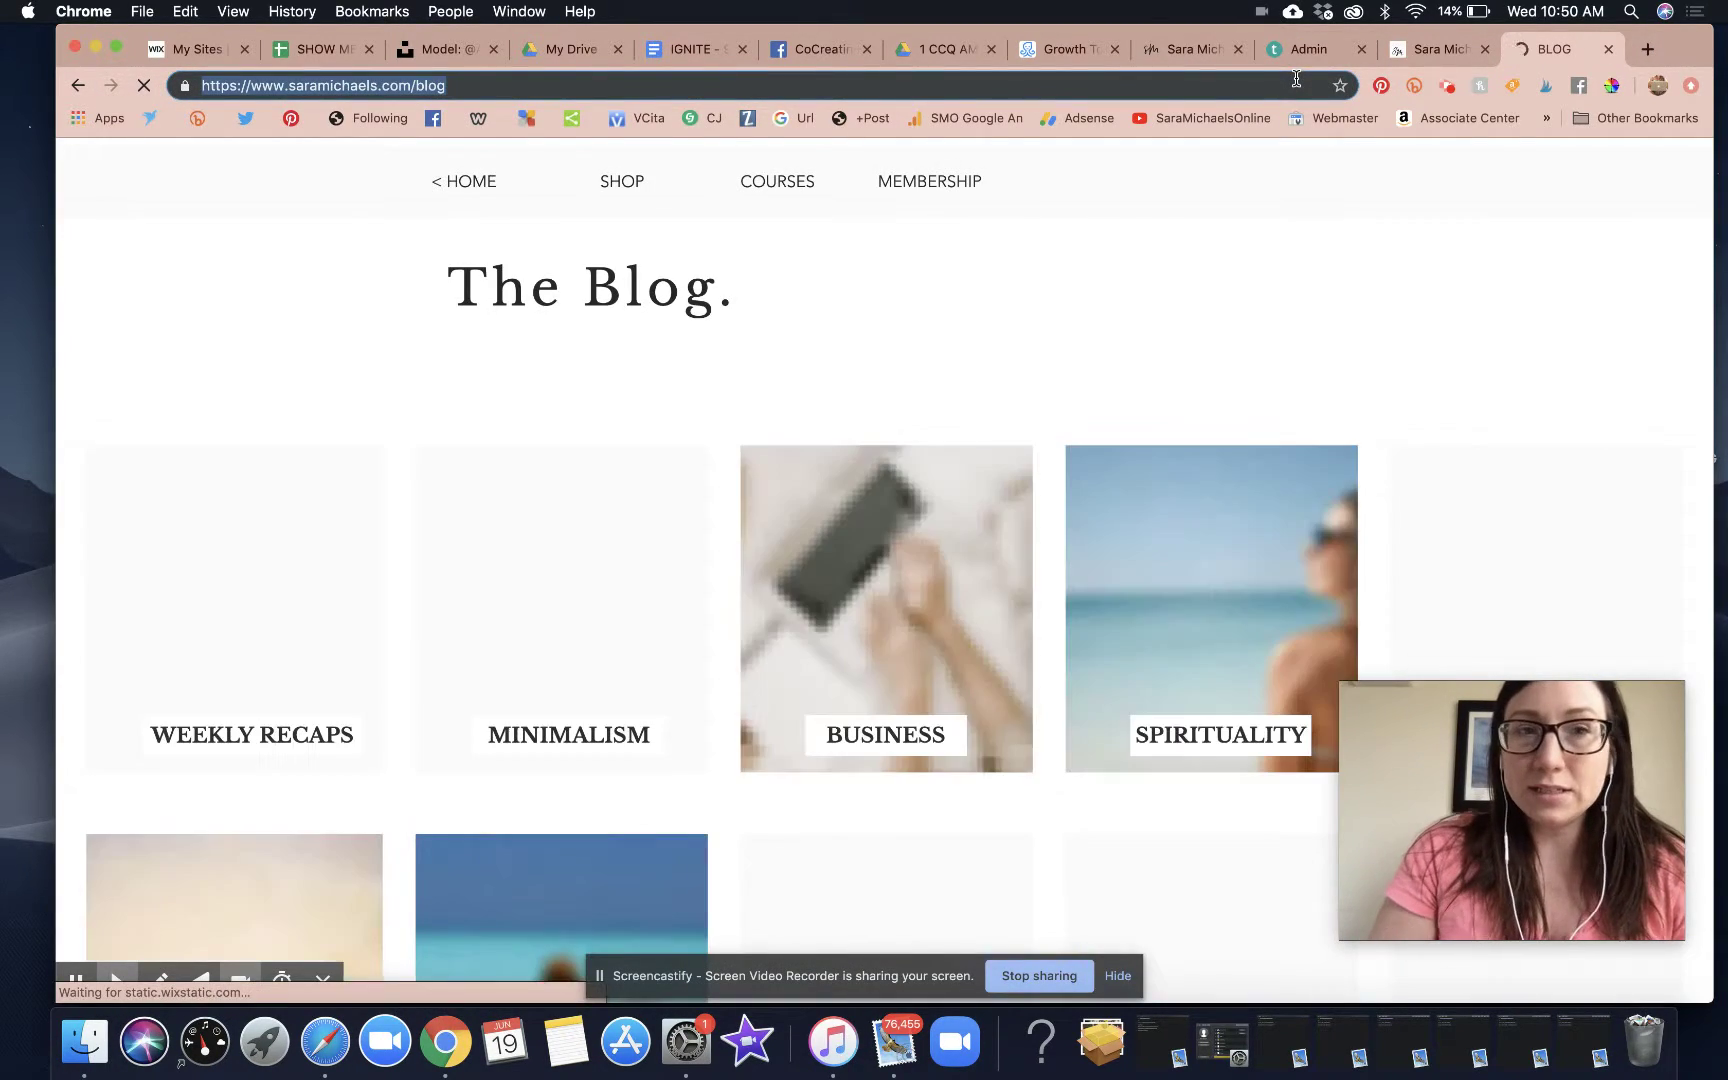
pyautogui.click(1288, 81)
pyautogui.press('BackSpace')
pyautogui.press('BackSpace')
pyautogui.press('BackSpace')
pyautogui.press('BackSpace')
pyautogui.press('BackSpace')
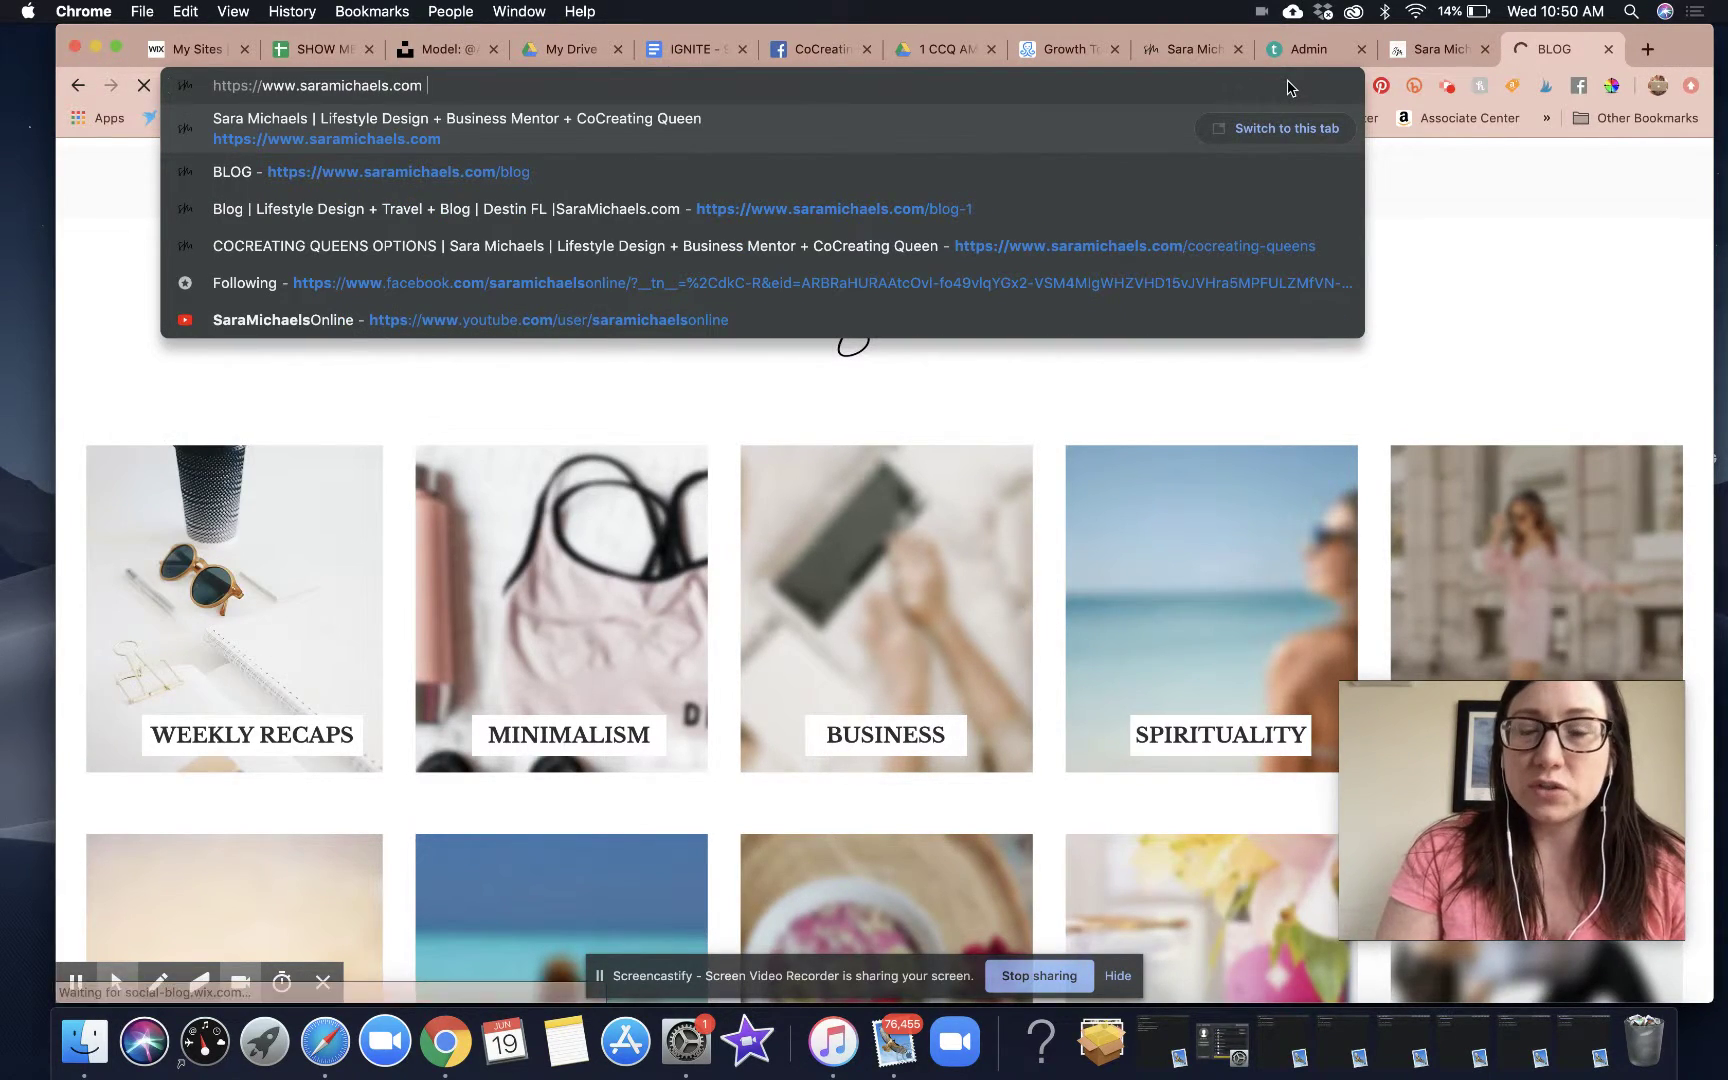
pyautogui.press('Return')
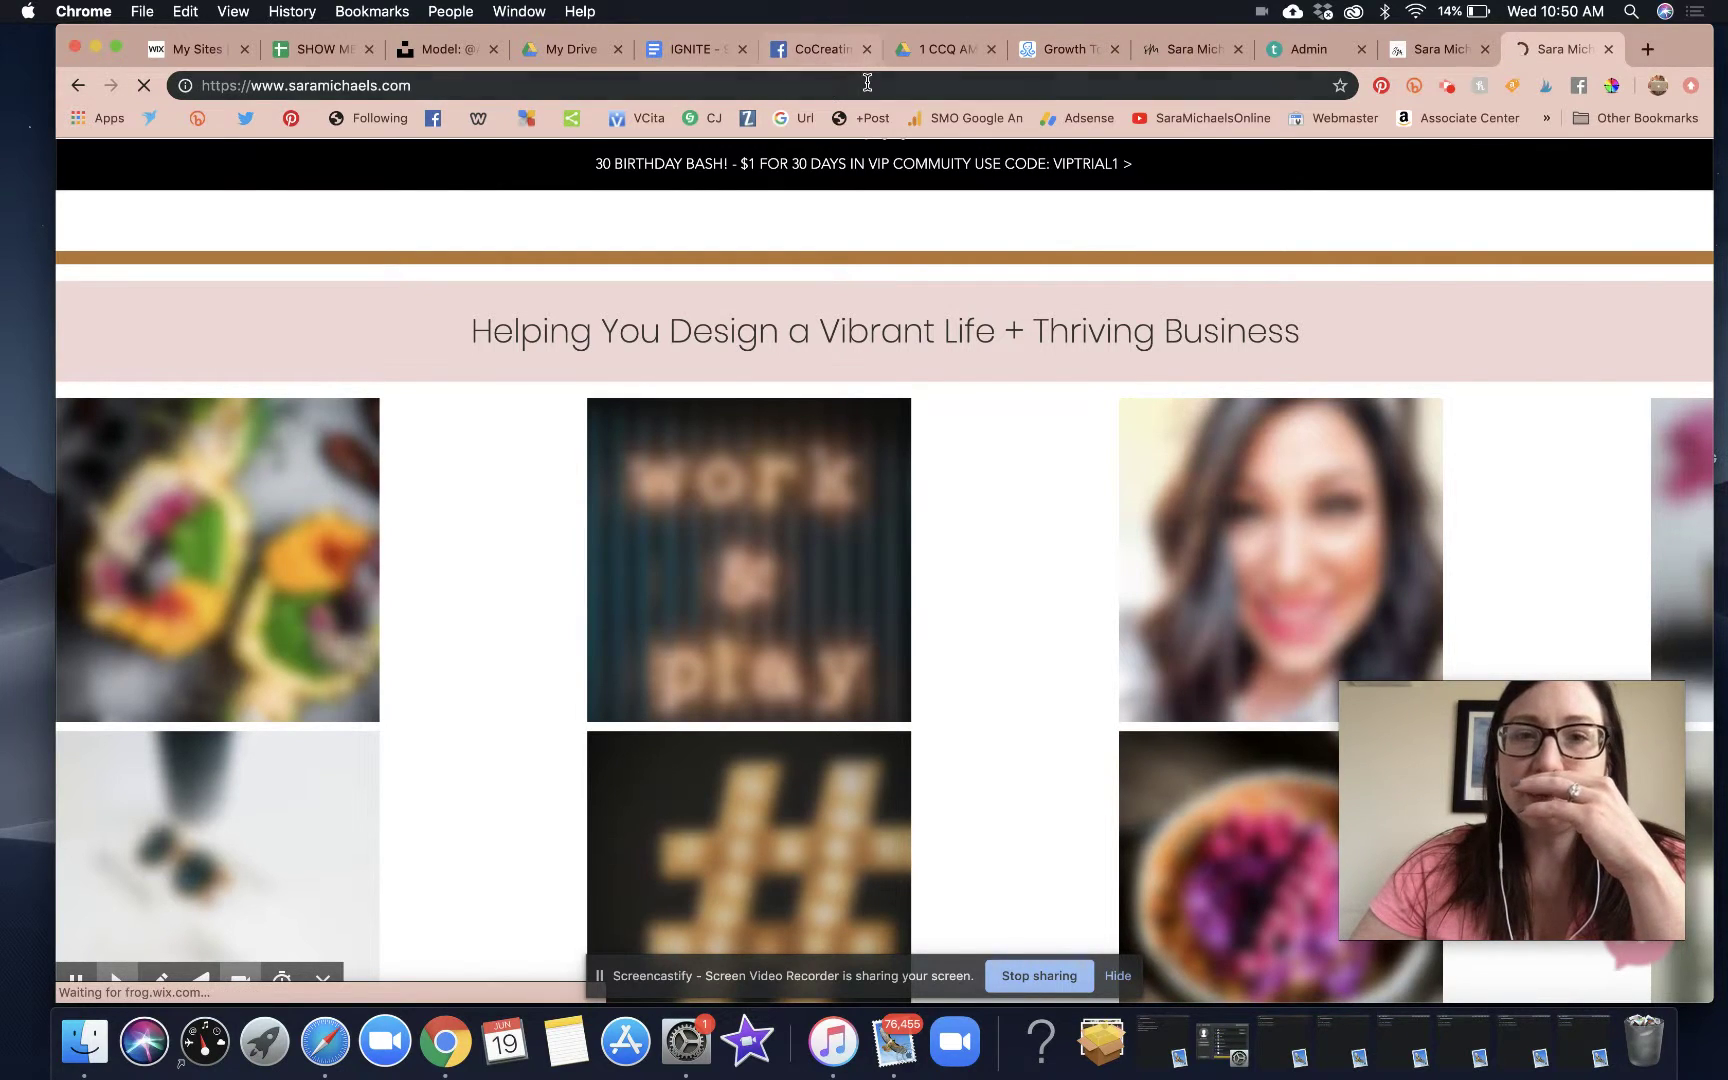
# Step: Open the saramichaels.com/payments page and examine the payment plans offered to accepted applicants
pyautogui.click(867, 82)
pyautogui.click(867, 82)
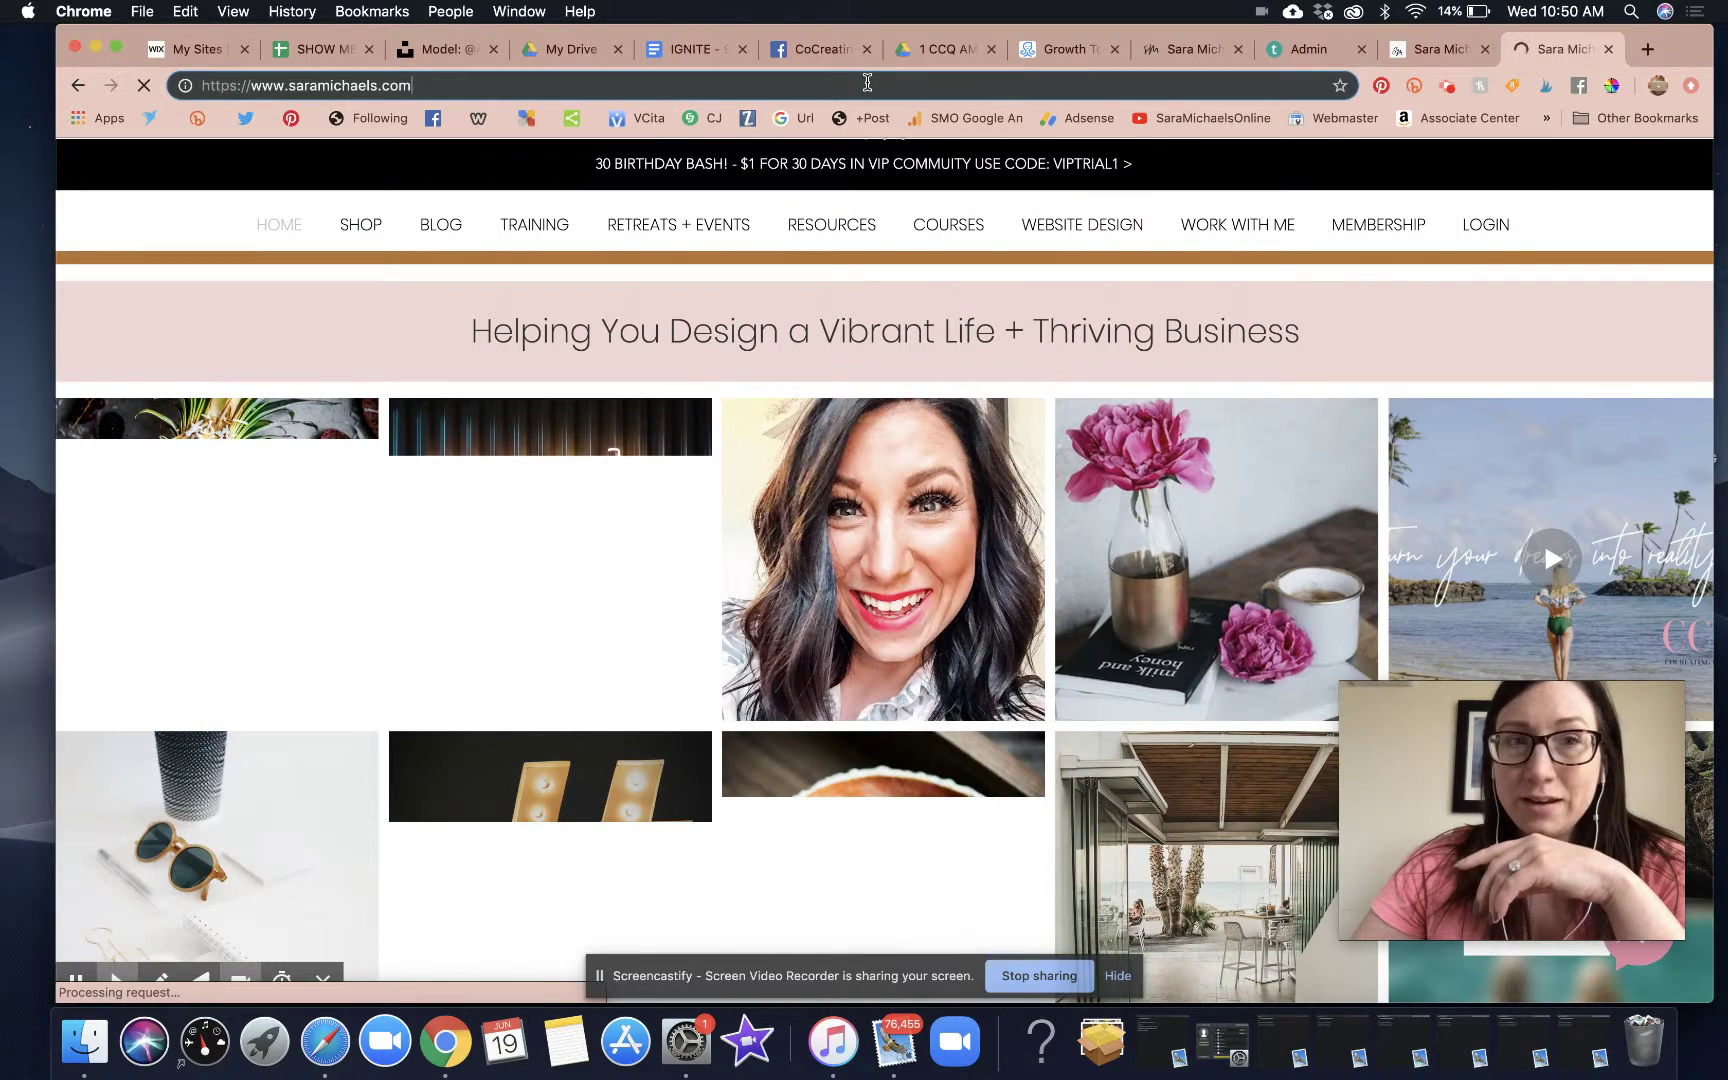
pyautogui.write('/payment')
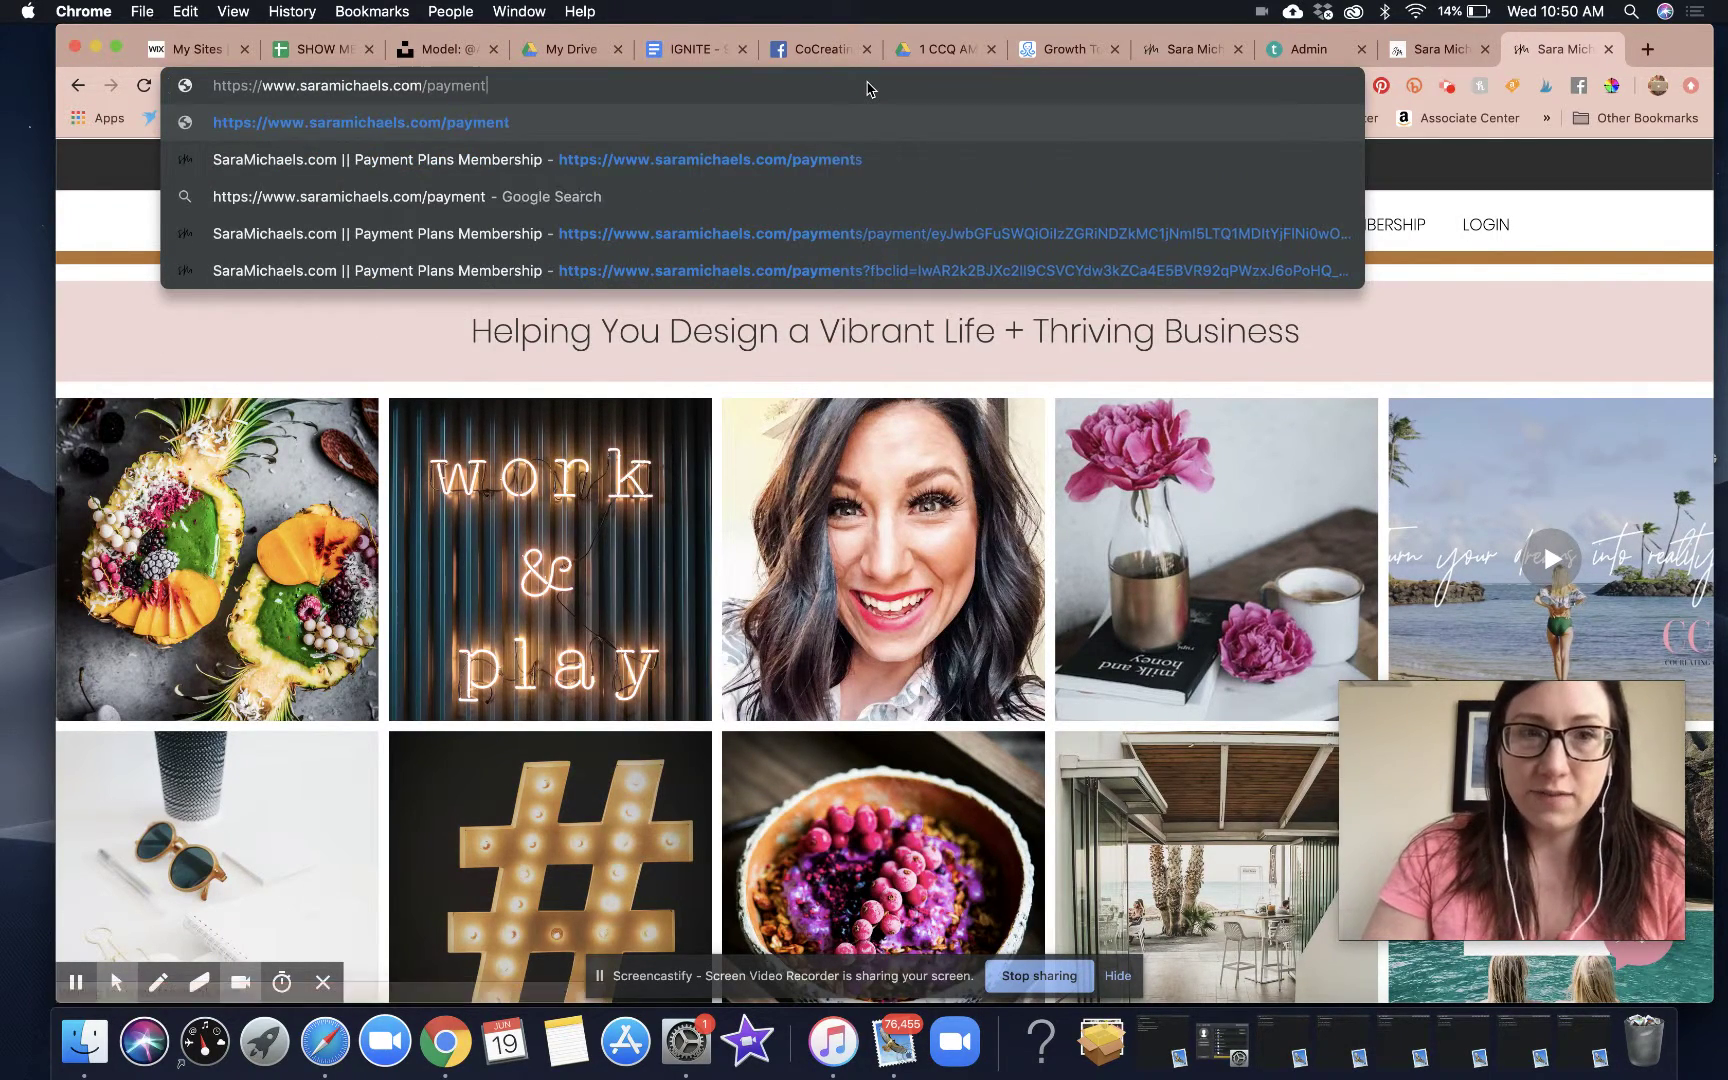
pyautogui.press('Return')
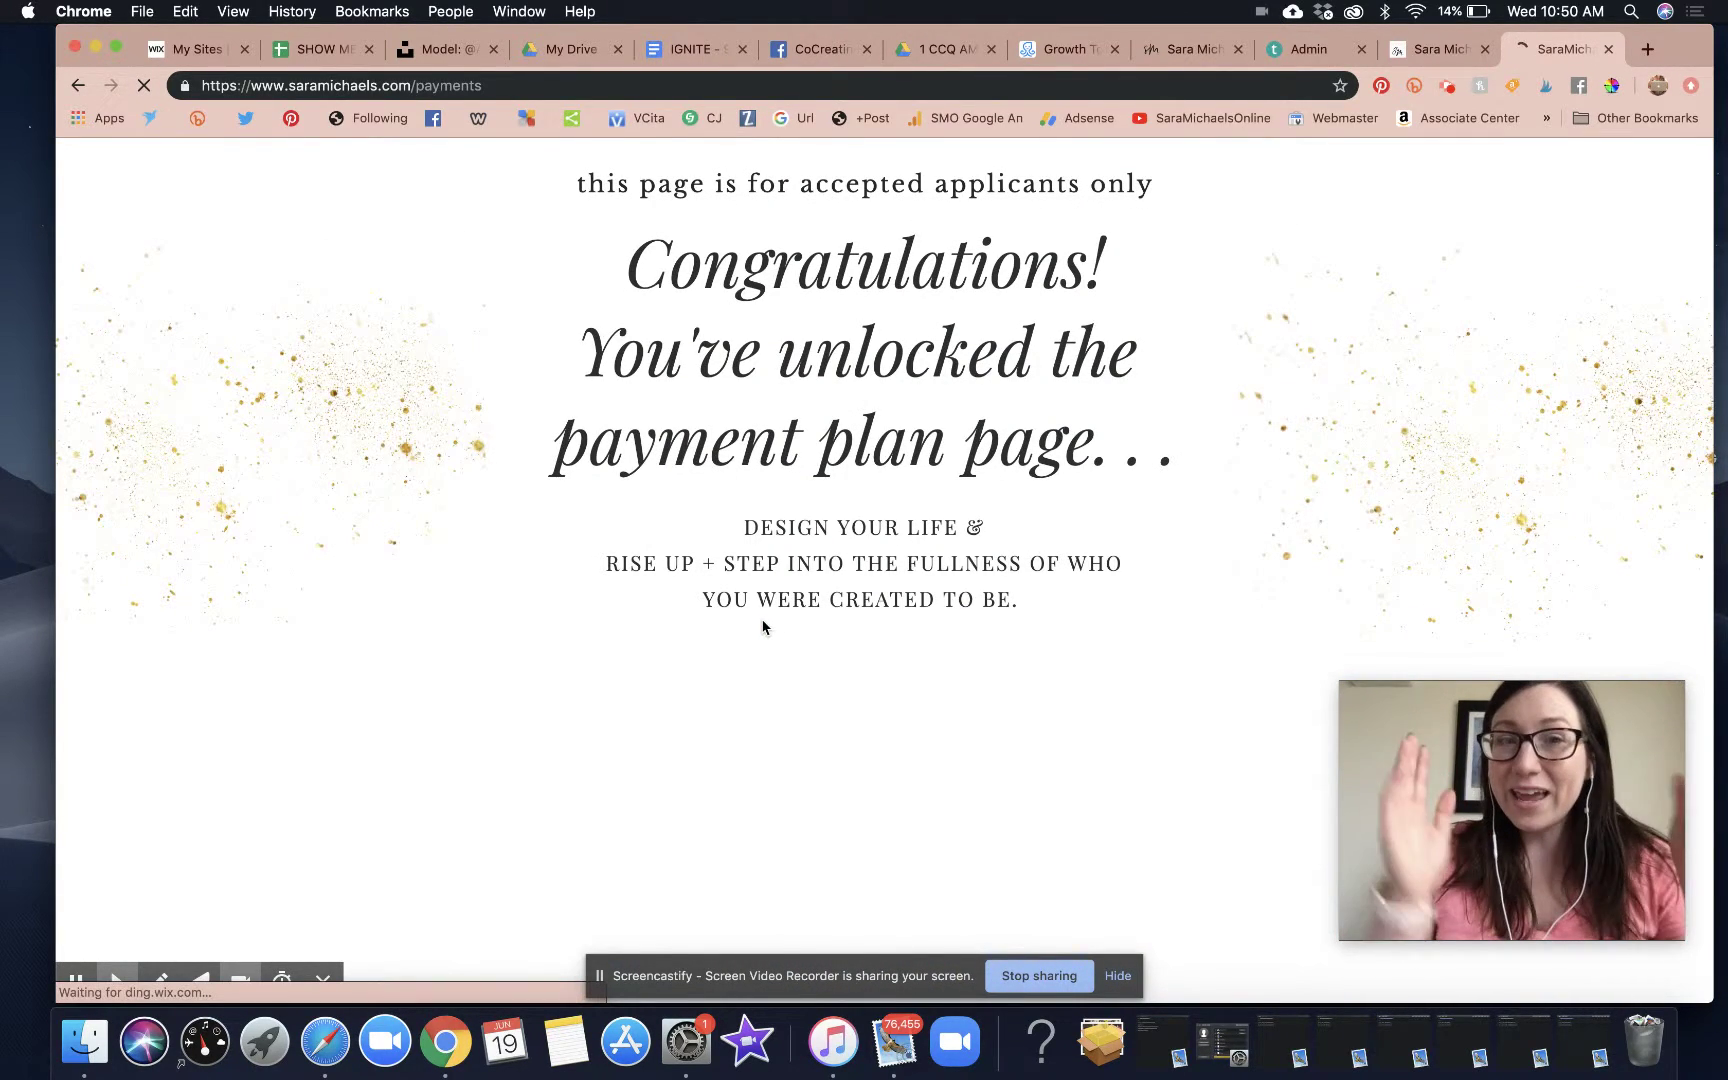
pyautogui.scroll(-3, 907, 620)
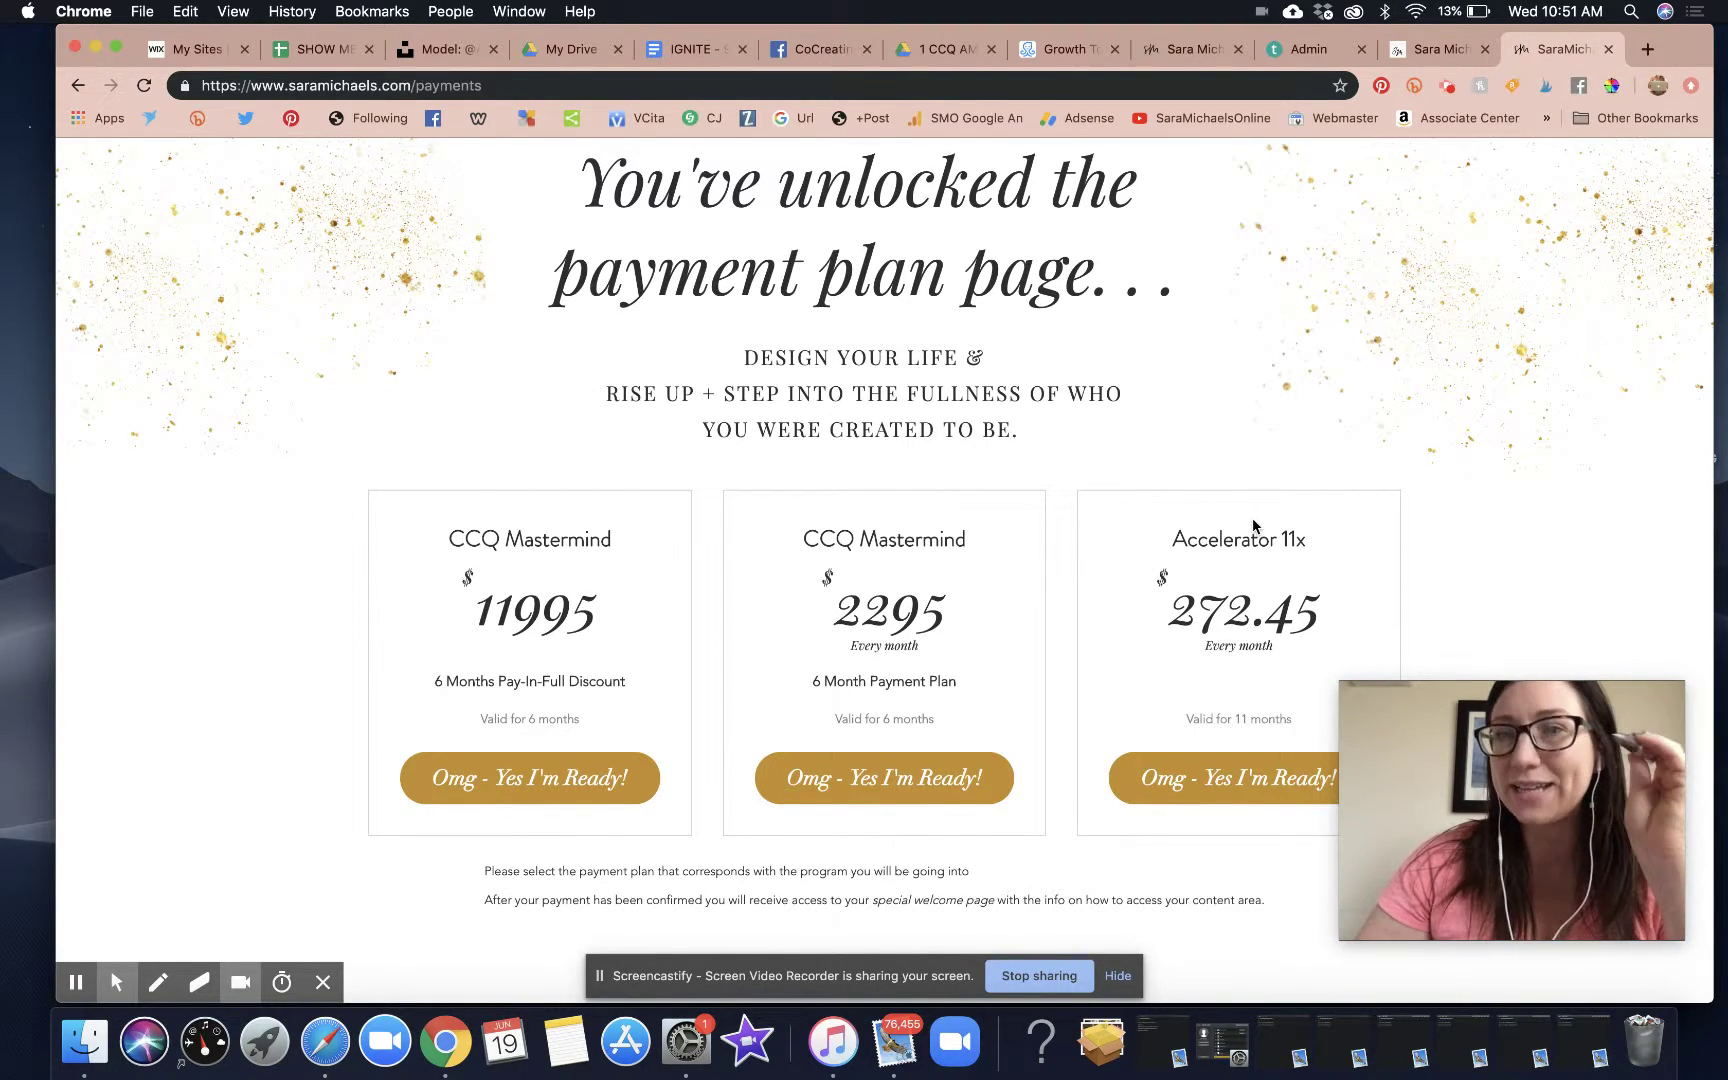
pyautogui.scroll(3, 1254, 520)
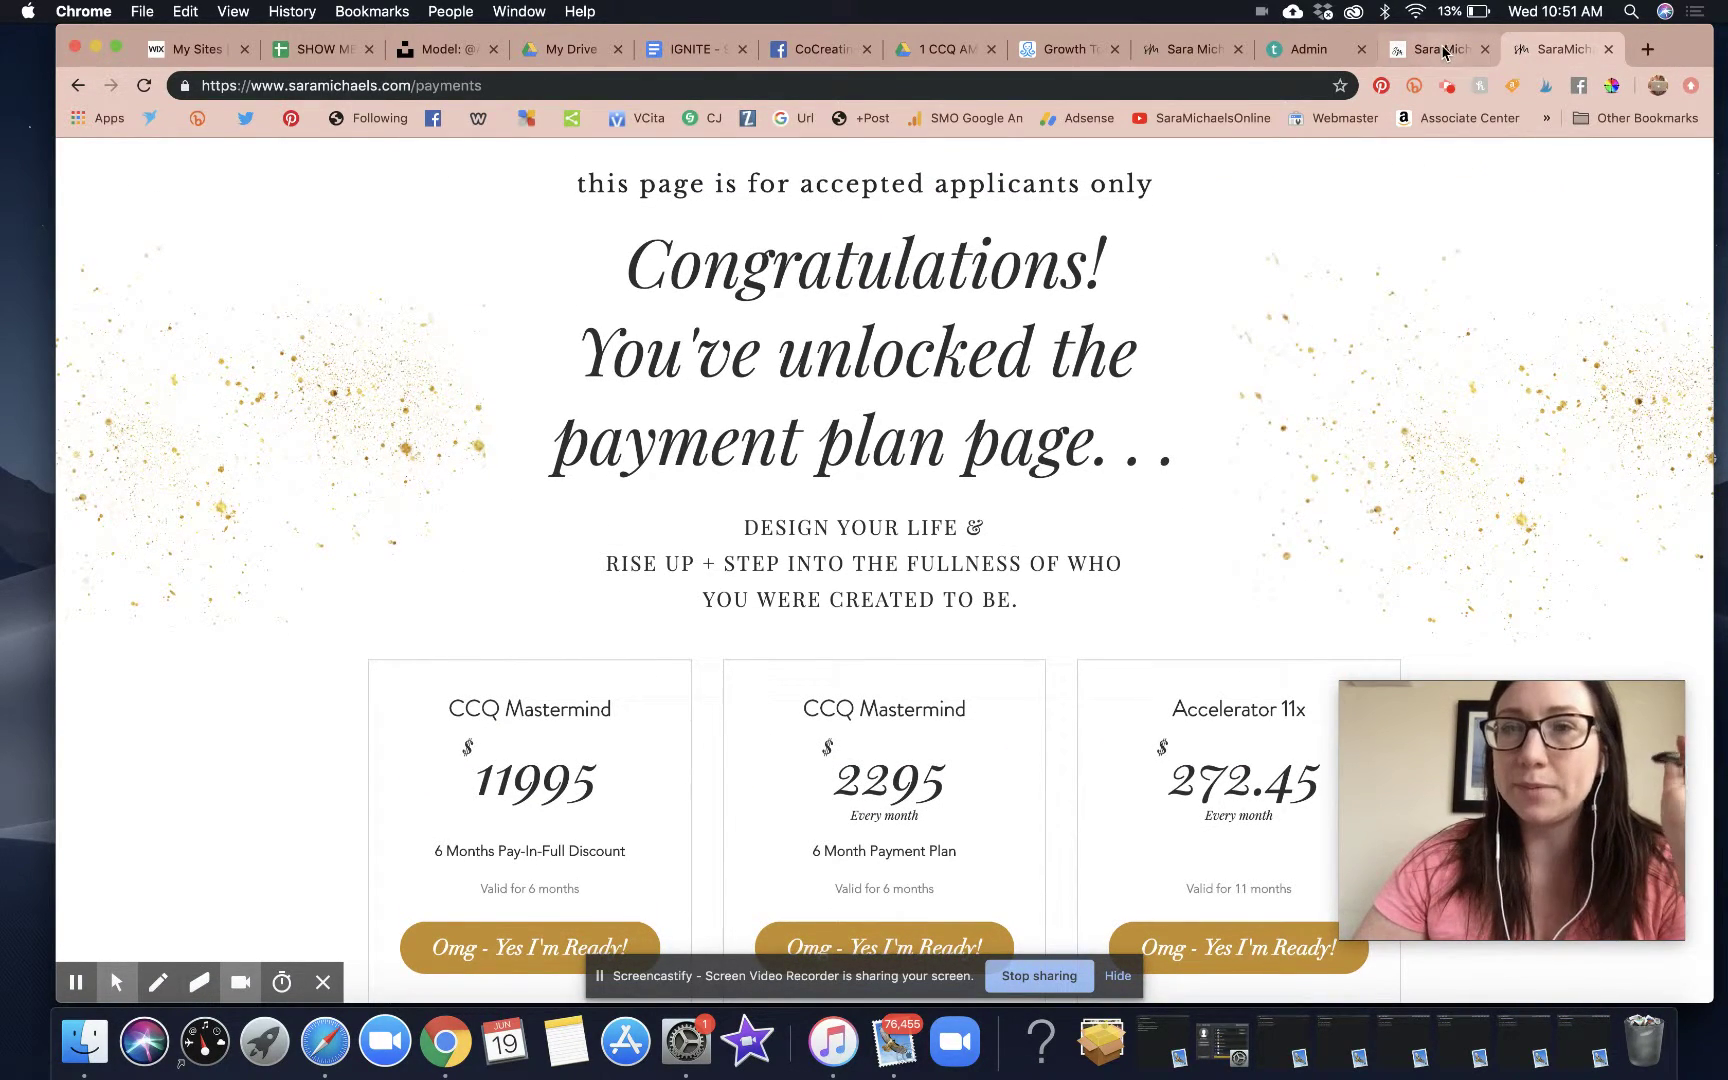
# Step: Revisit the Teachable course catalogue and return to the student's enrollments page in the school admin
pyautogui.click(1444, 52)
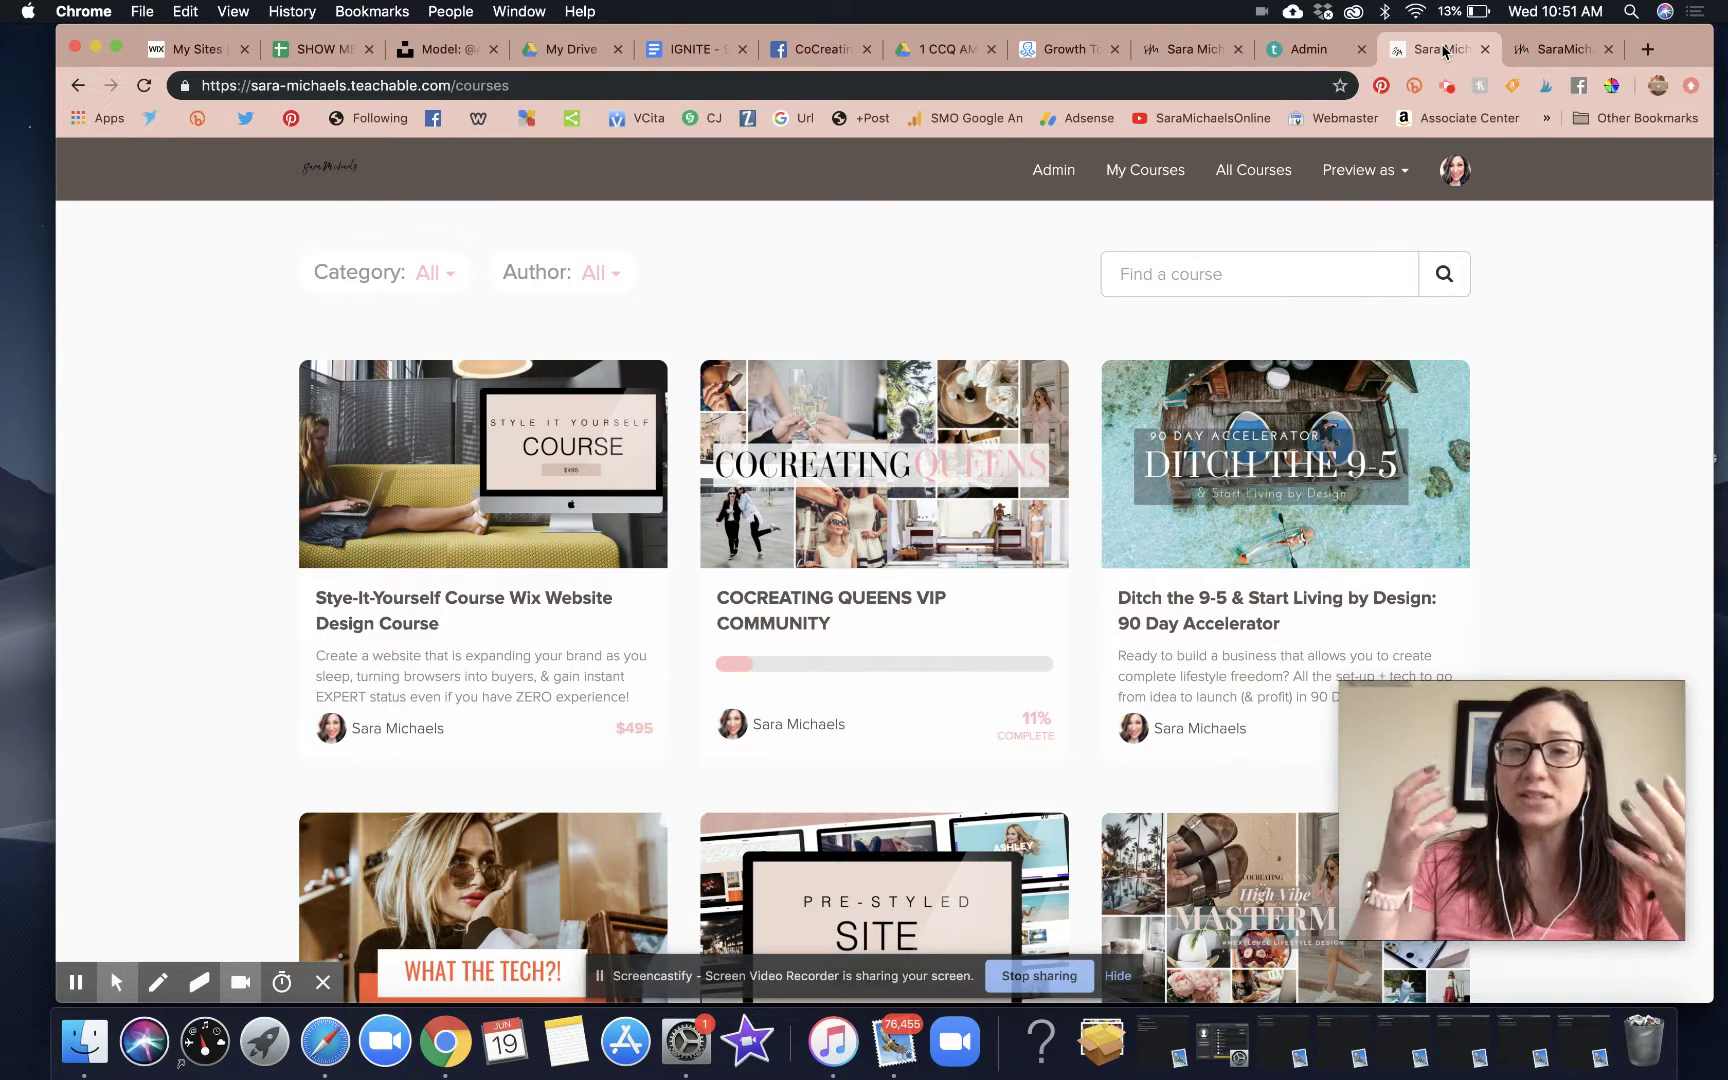
pyautogui.click(1292, 53)
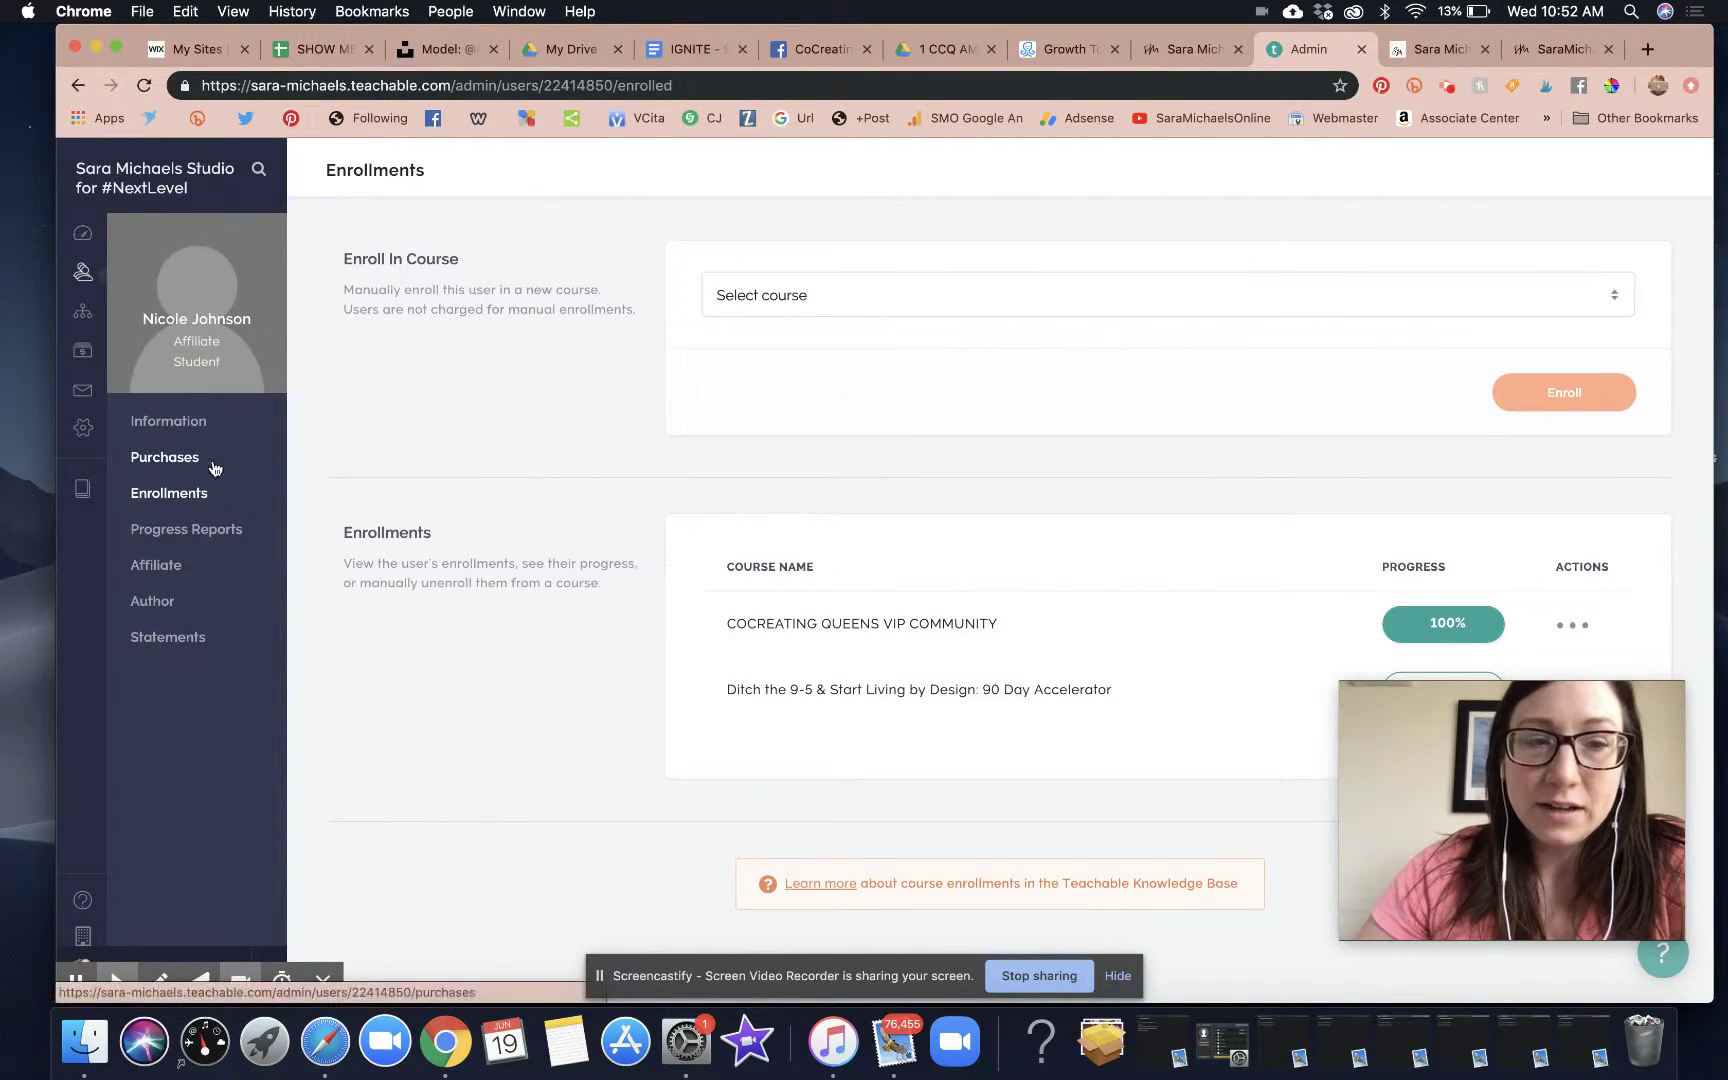
# Step: Look through the courses available for manually enrolling this student, leaving none selected
pyautogui.click(838, 310)
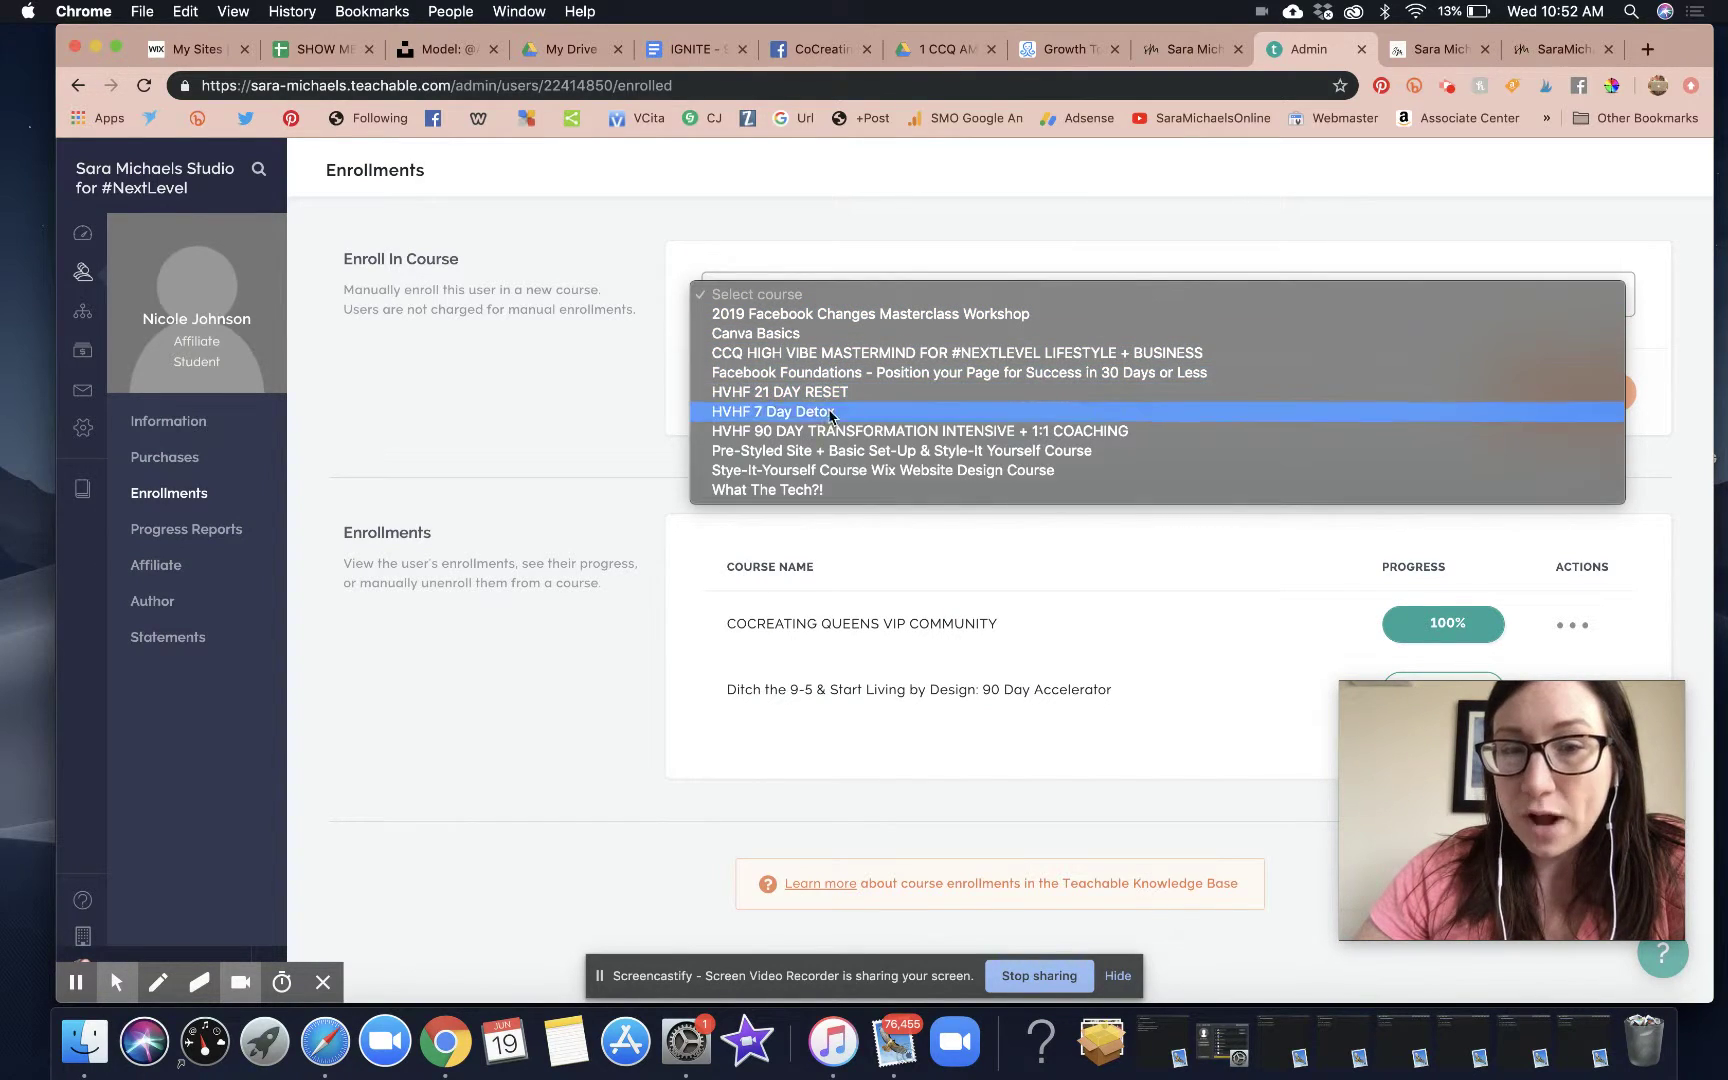
pyautogui.click(1025, 214)
# Step: Revisit the saramichaels.com/payments page, then go back to the site's home page and dismiss the special offer pop-up
pyautogui.click(1557, 50)
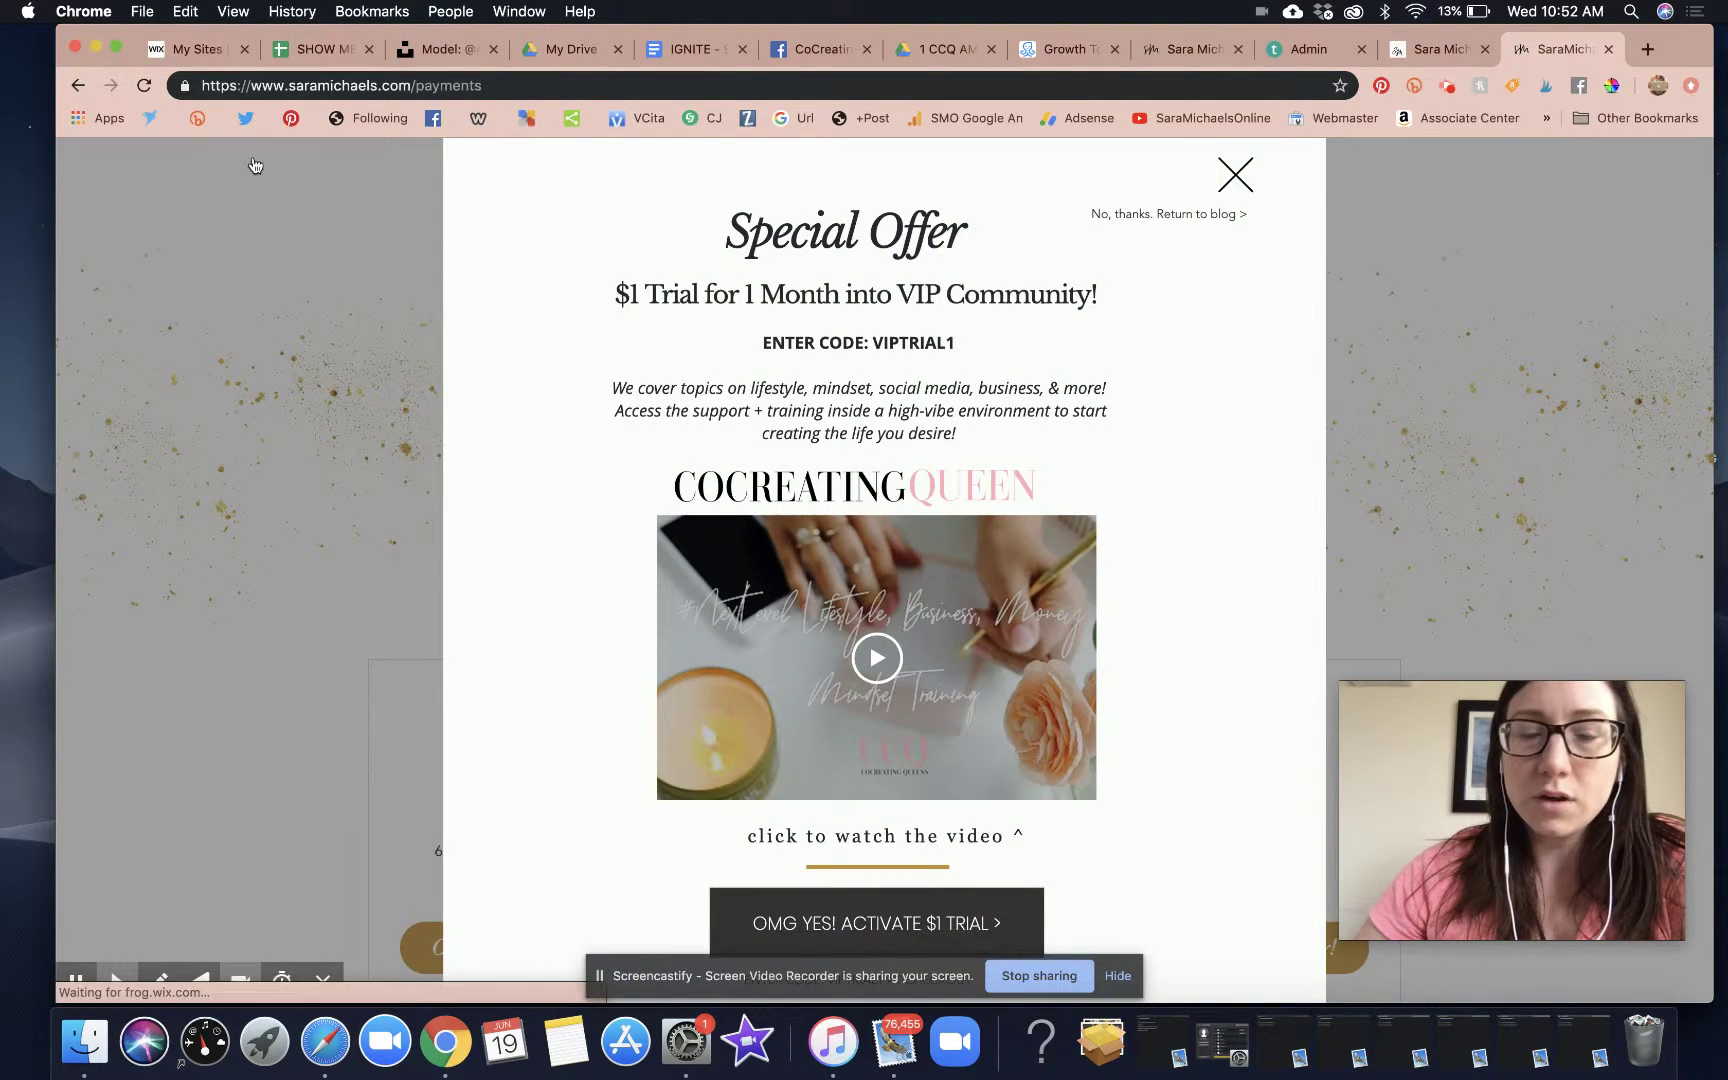
pyautogui.click(255, 165)
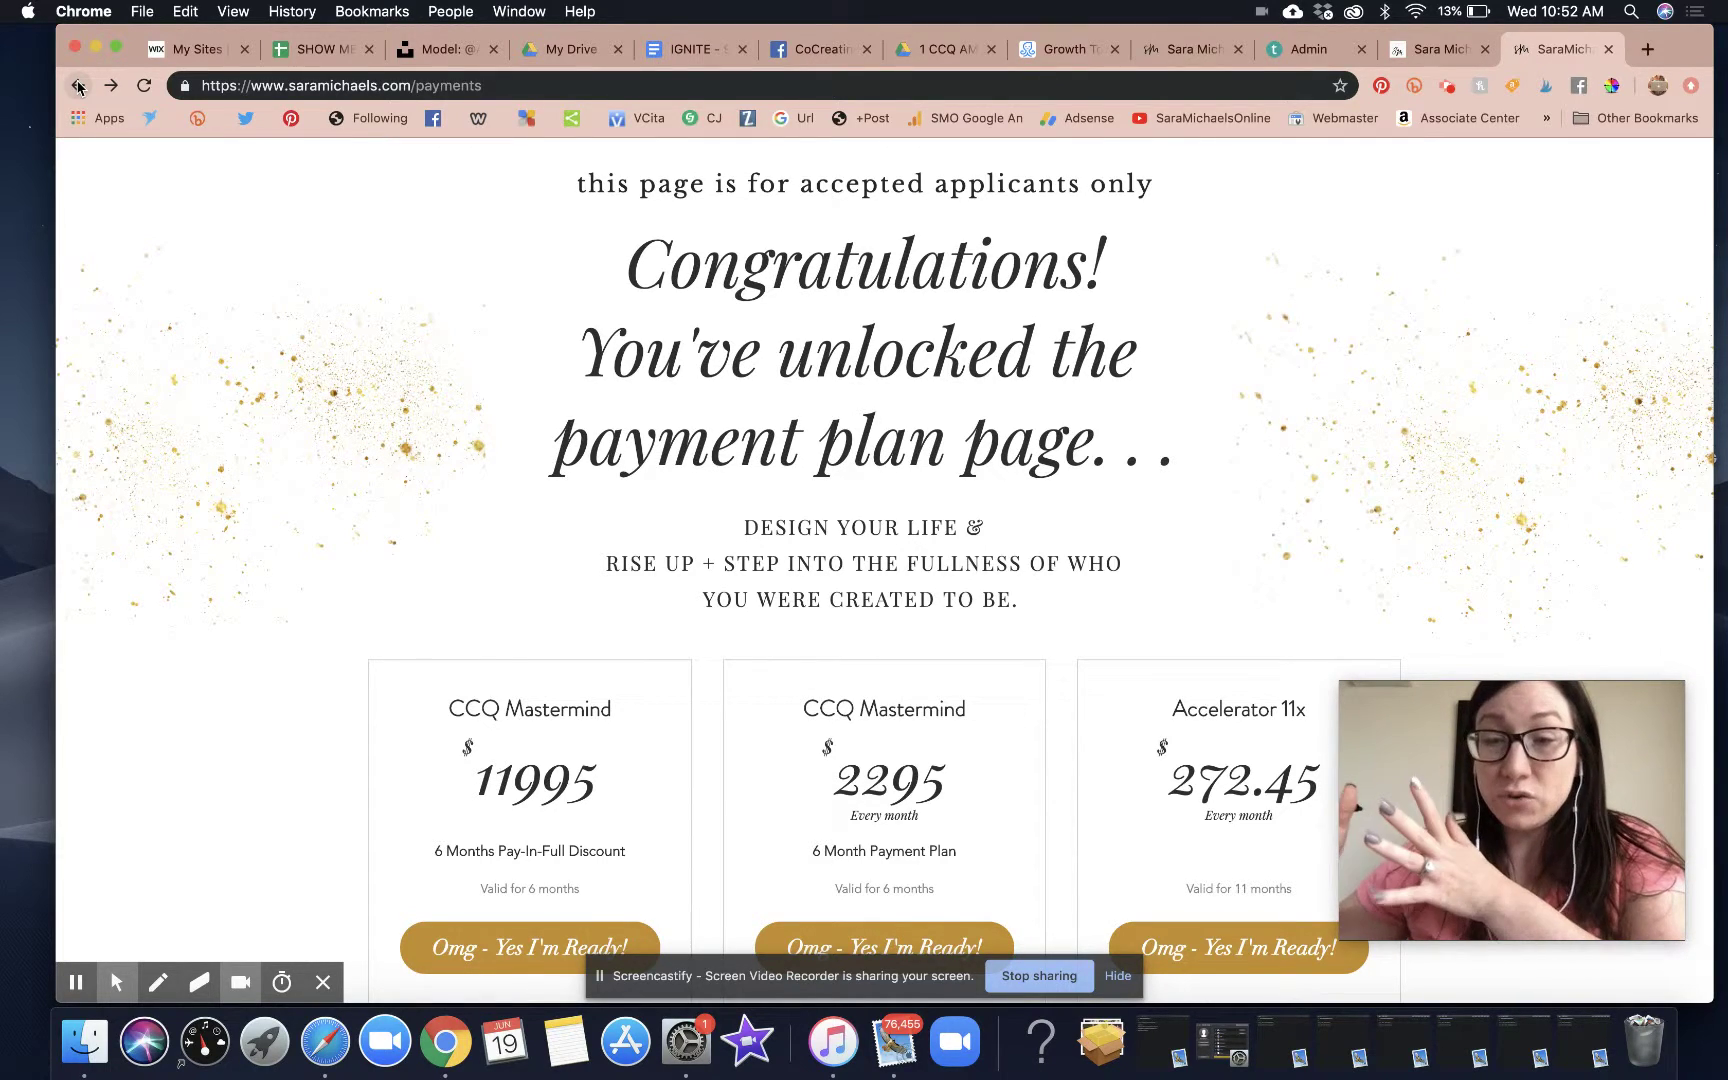
pyautogui.click(78, 87)
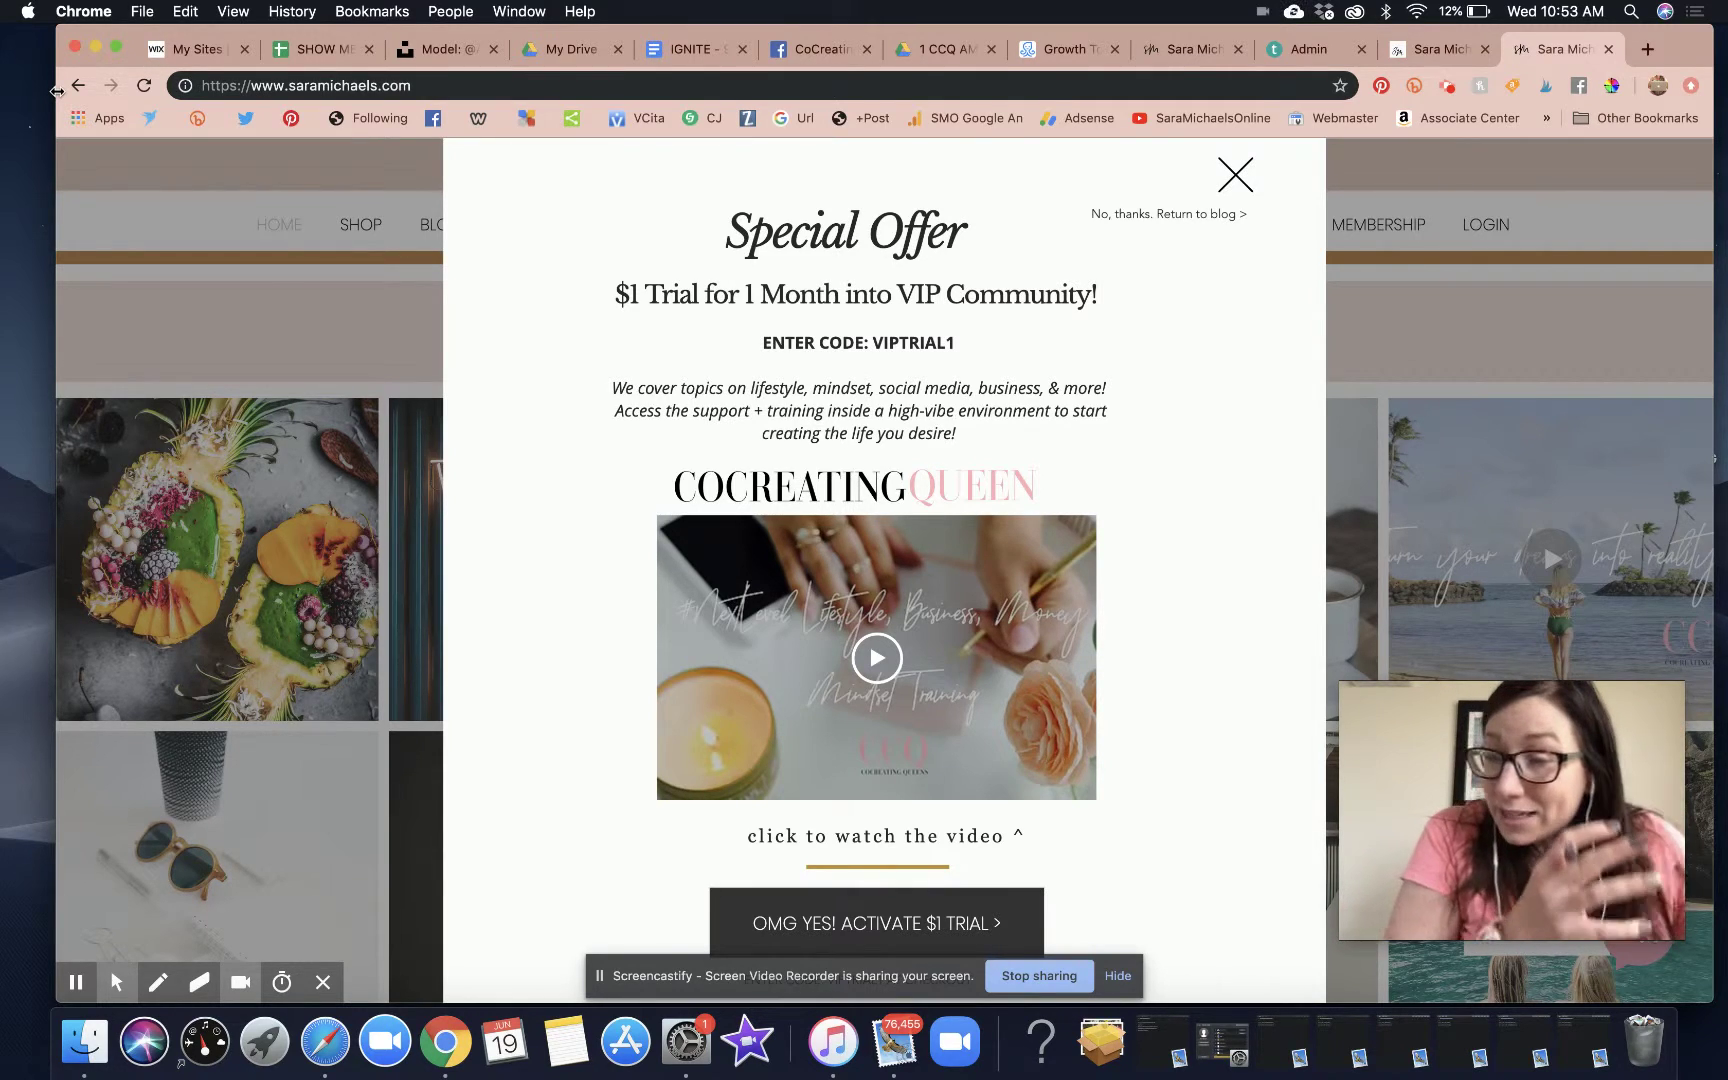
pyautogui.click(1237, 176)
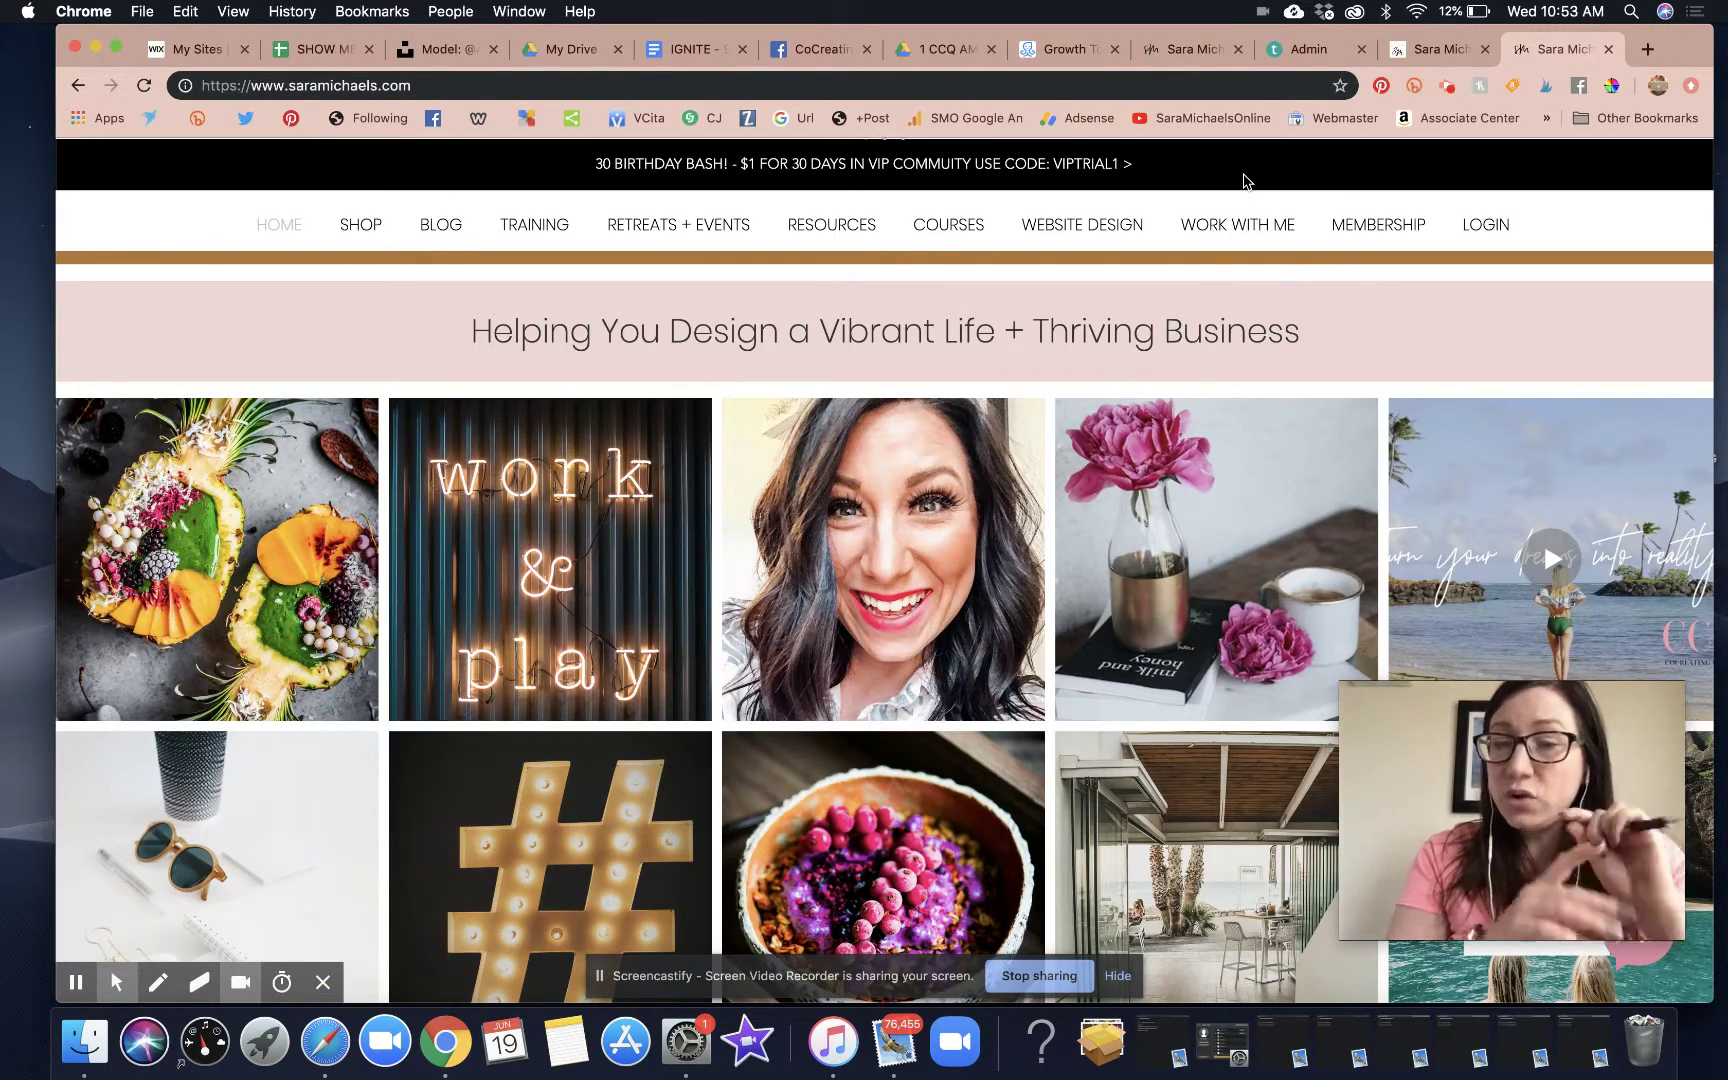
pyautogui.click(1309, 51)
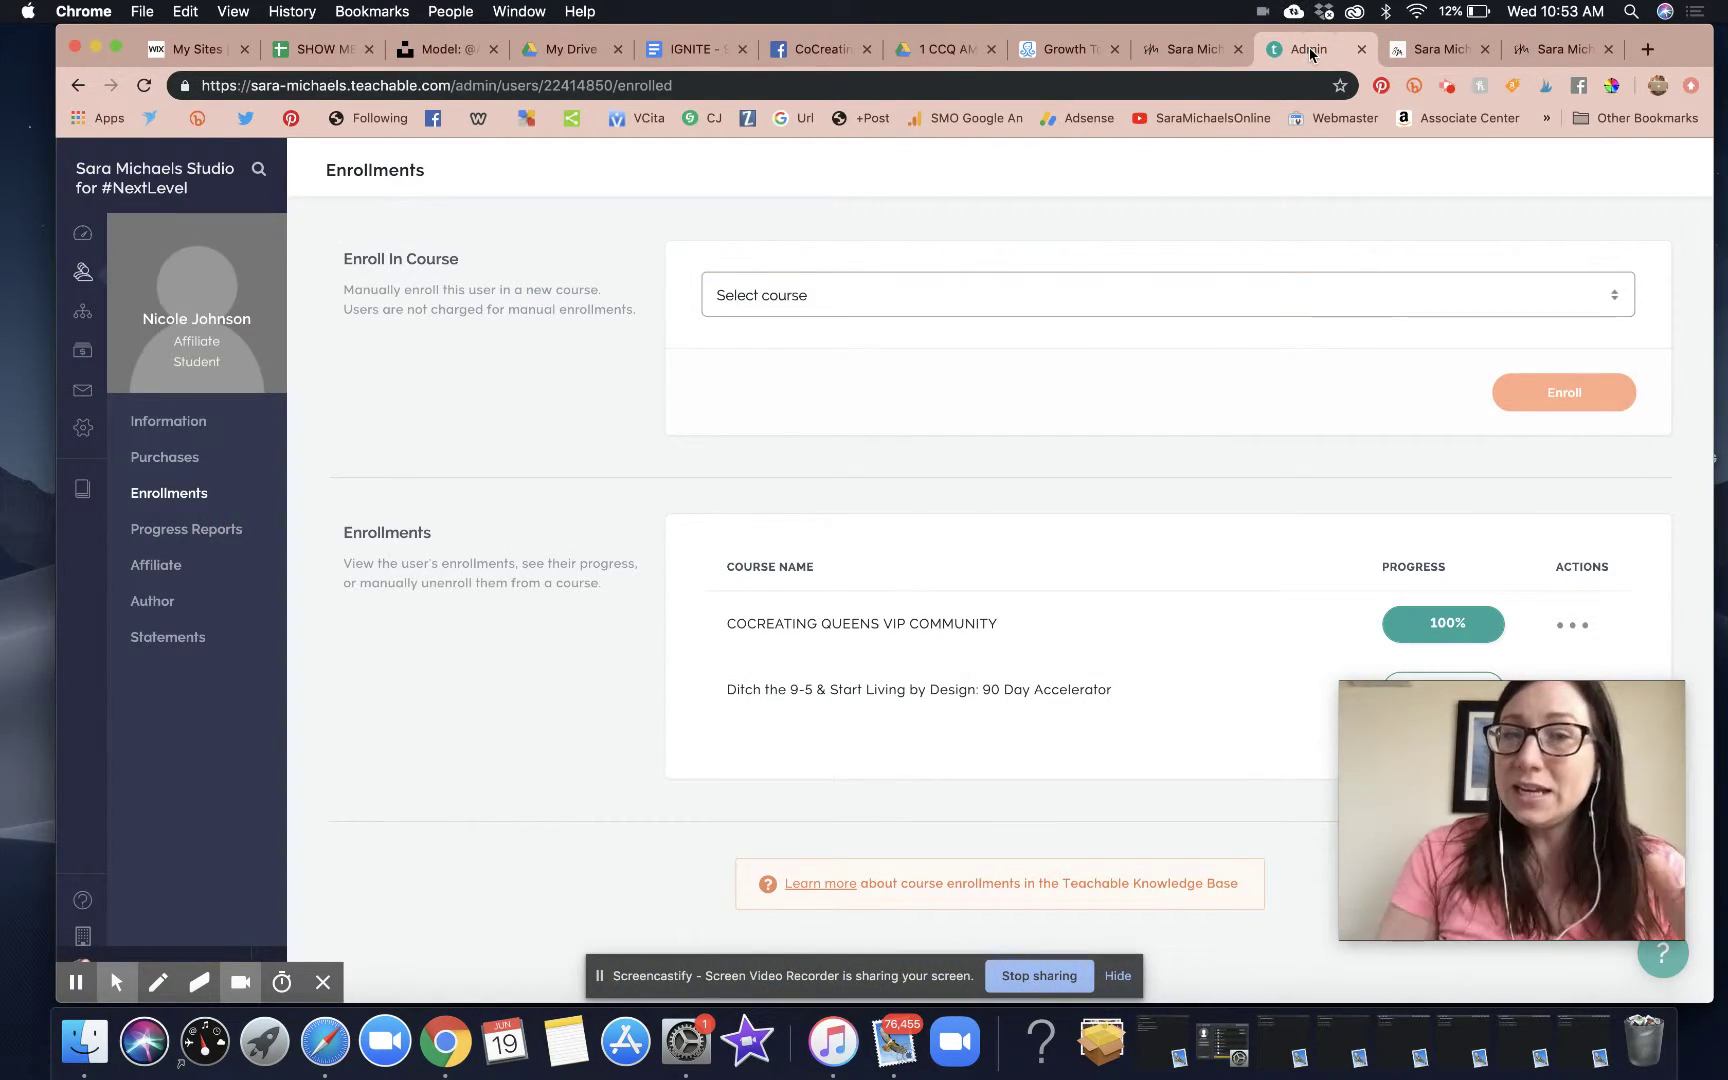
pyautogui.click(1580, 50)
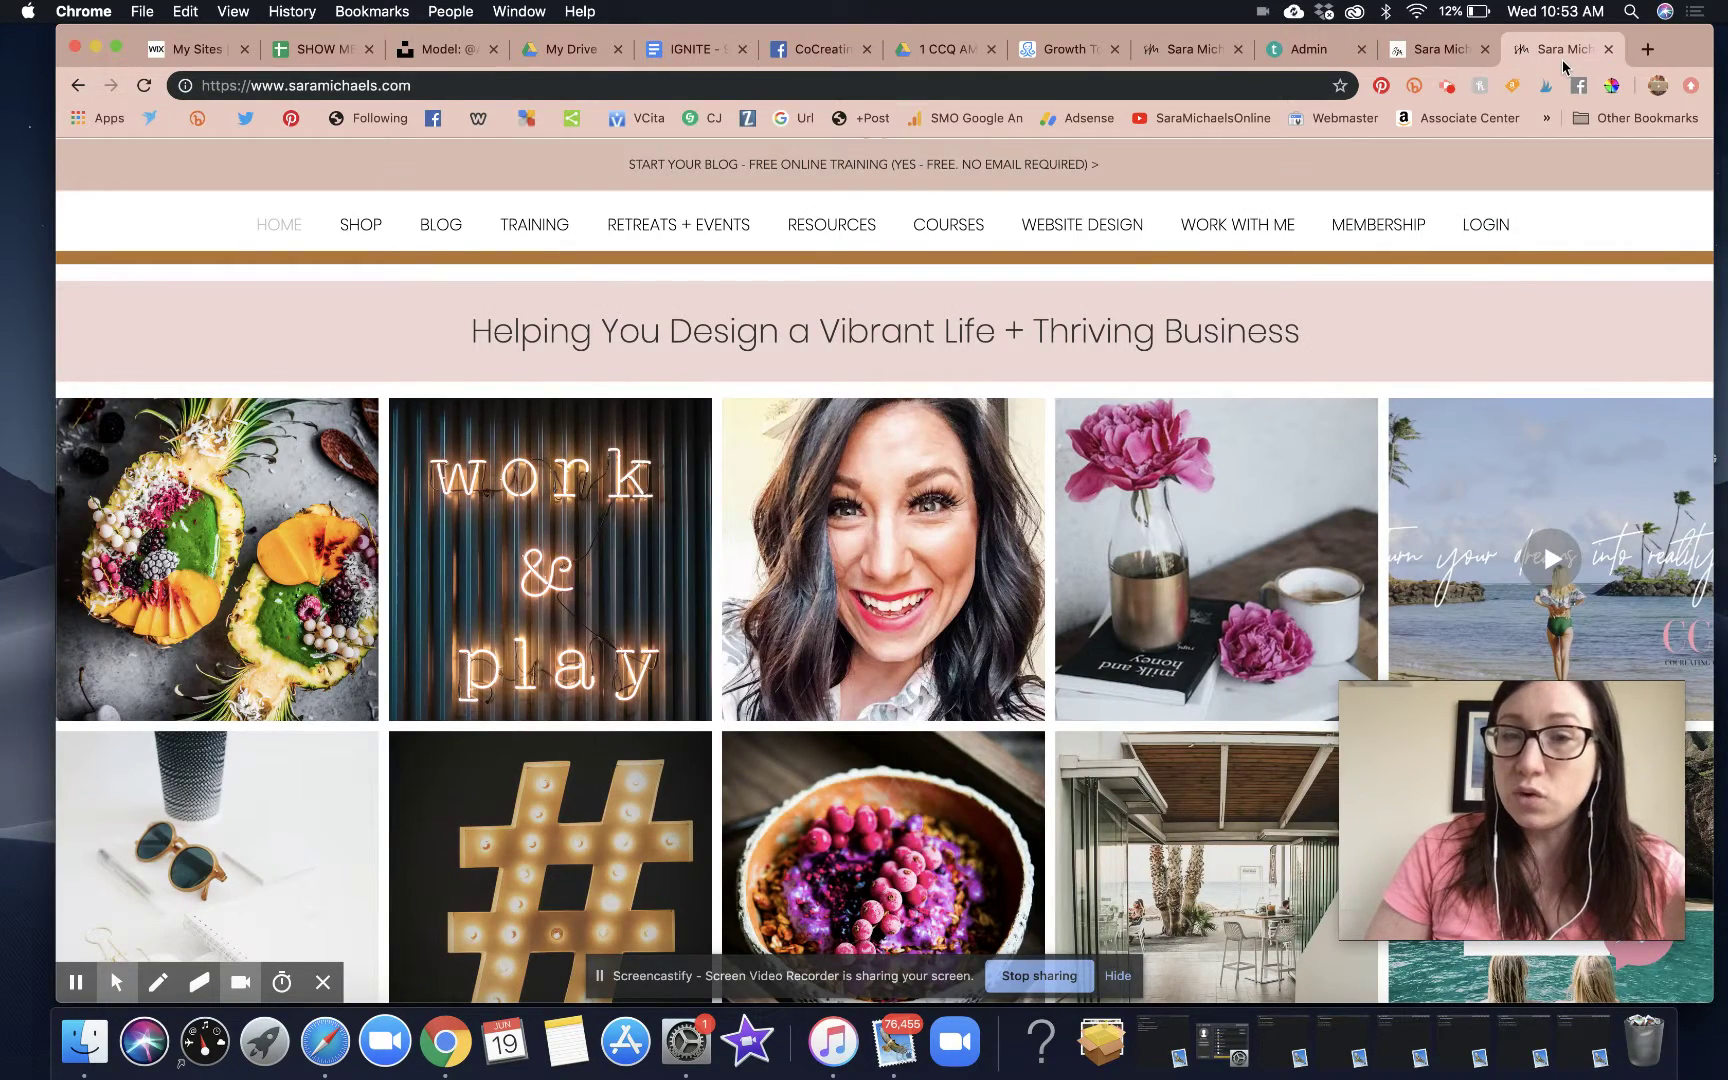
pyautogui.click(1190, 49)
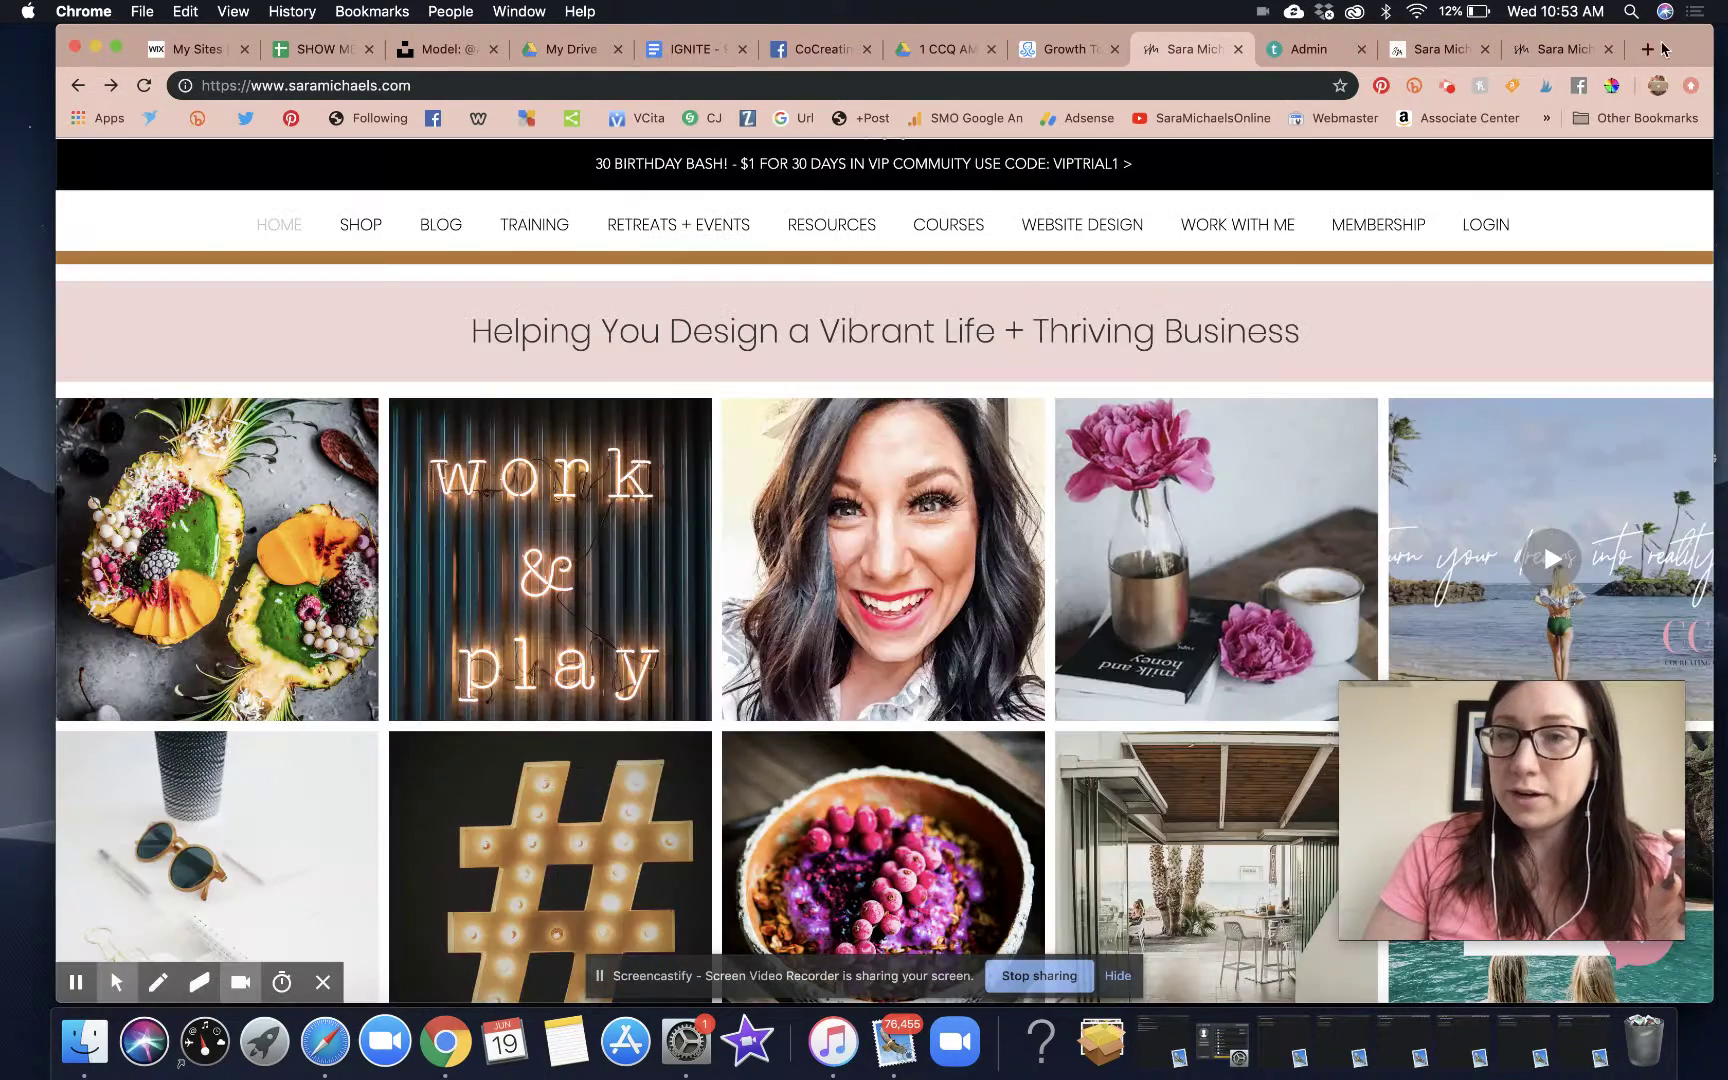
# Step: Open the school's public home page at sara-michaels.teachable.com in a new browser tab
pyautogui.click(1647, 50)
pyautogui.write('sara-michaelstea')
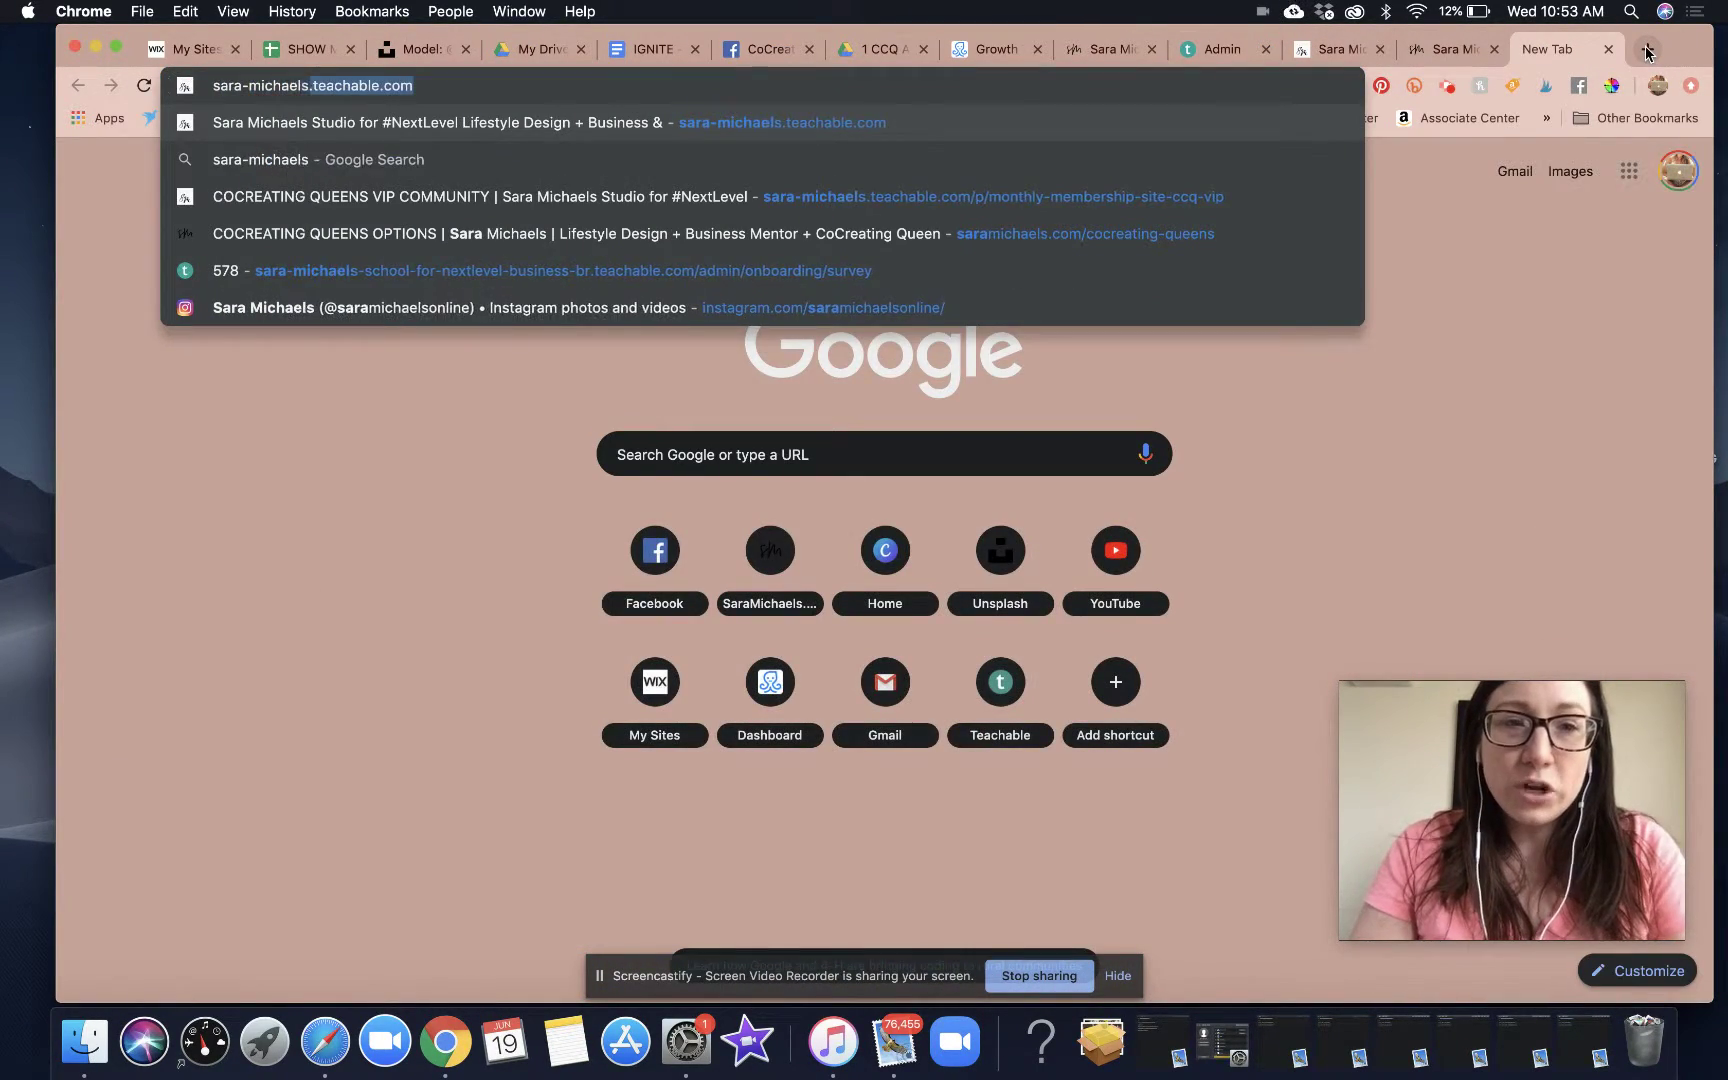
pyautogui.press('BackSpace')
pyautogui.press('BackSpace')
pyautogui.press('BackSpace')
pyautogui.press('BackSpace')
pyautogui.write('s.teachable.c')
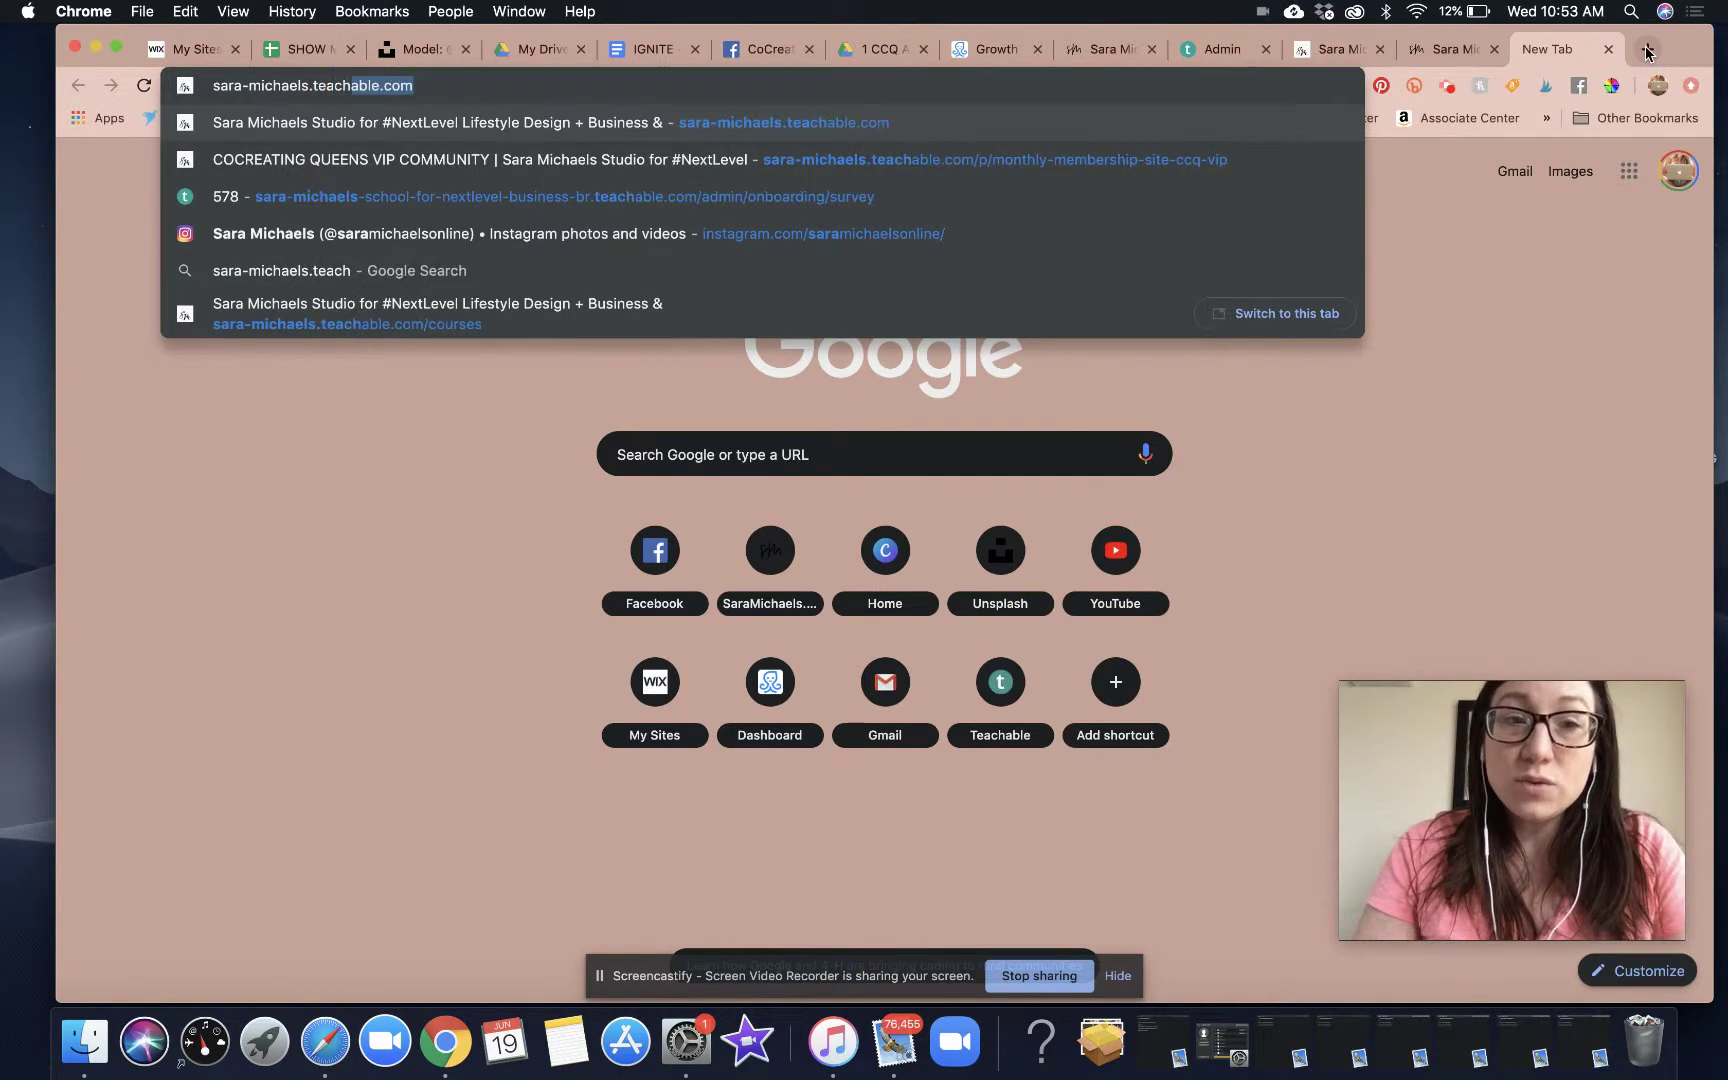
pyautogui.write('o')
pyautogui.press('Return')
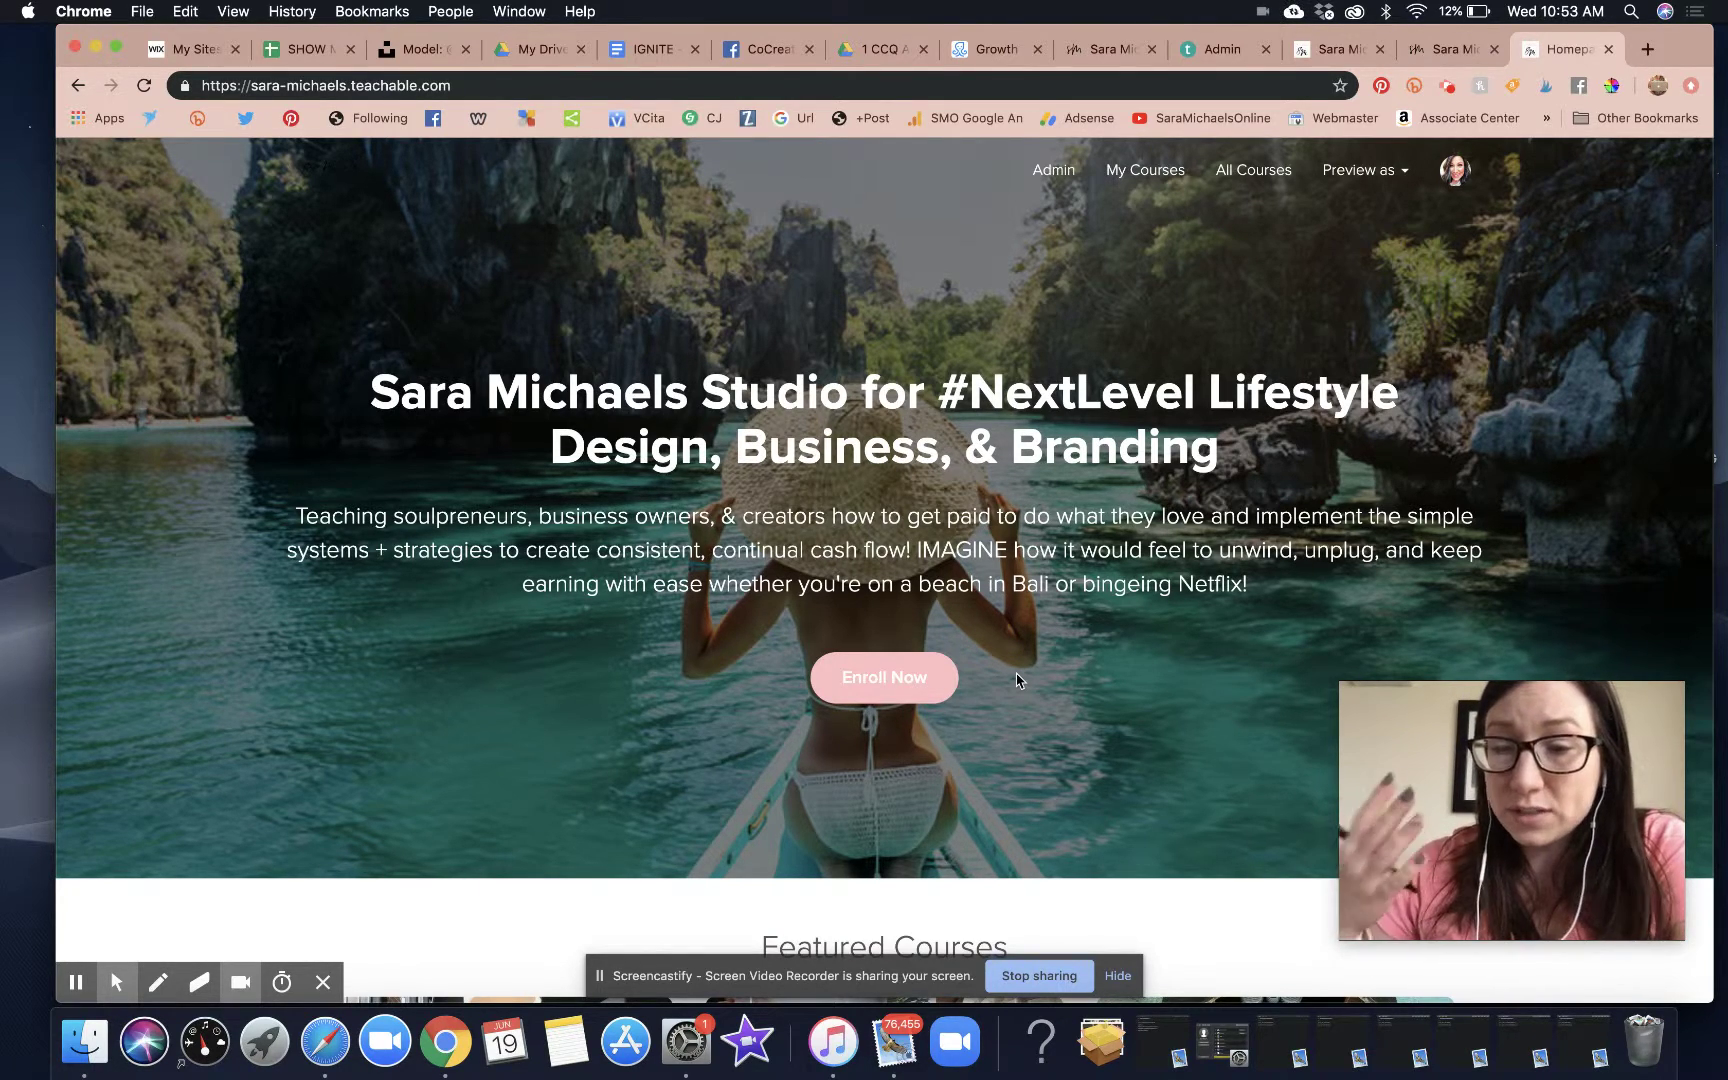
# Step: Examine the Featured Courses section on the Teachable school's home page and return to the page's introduction
pyautogui.scroll(-7, 1016, 681)
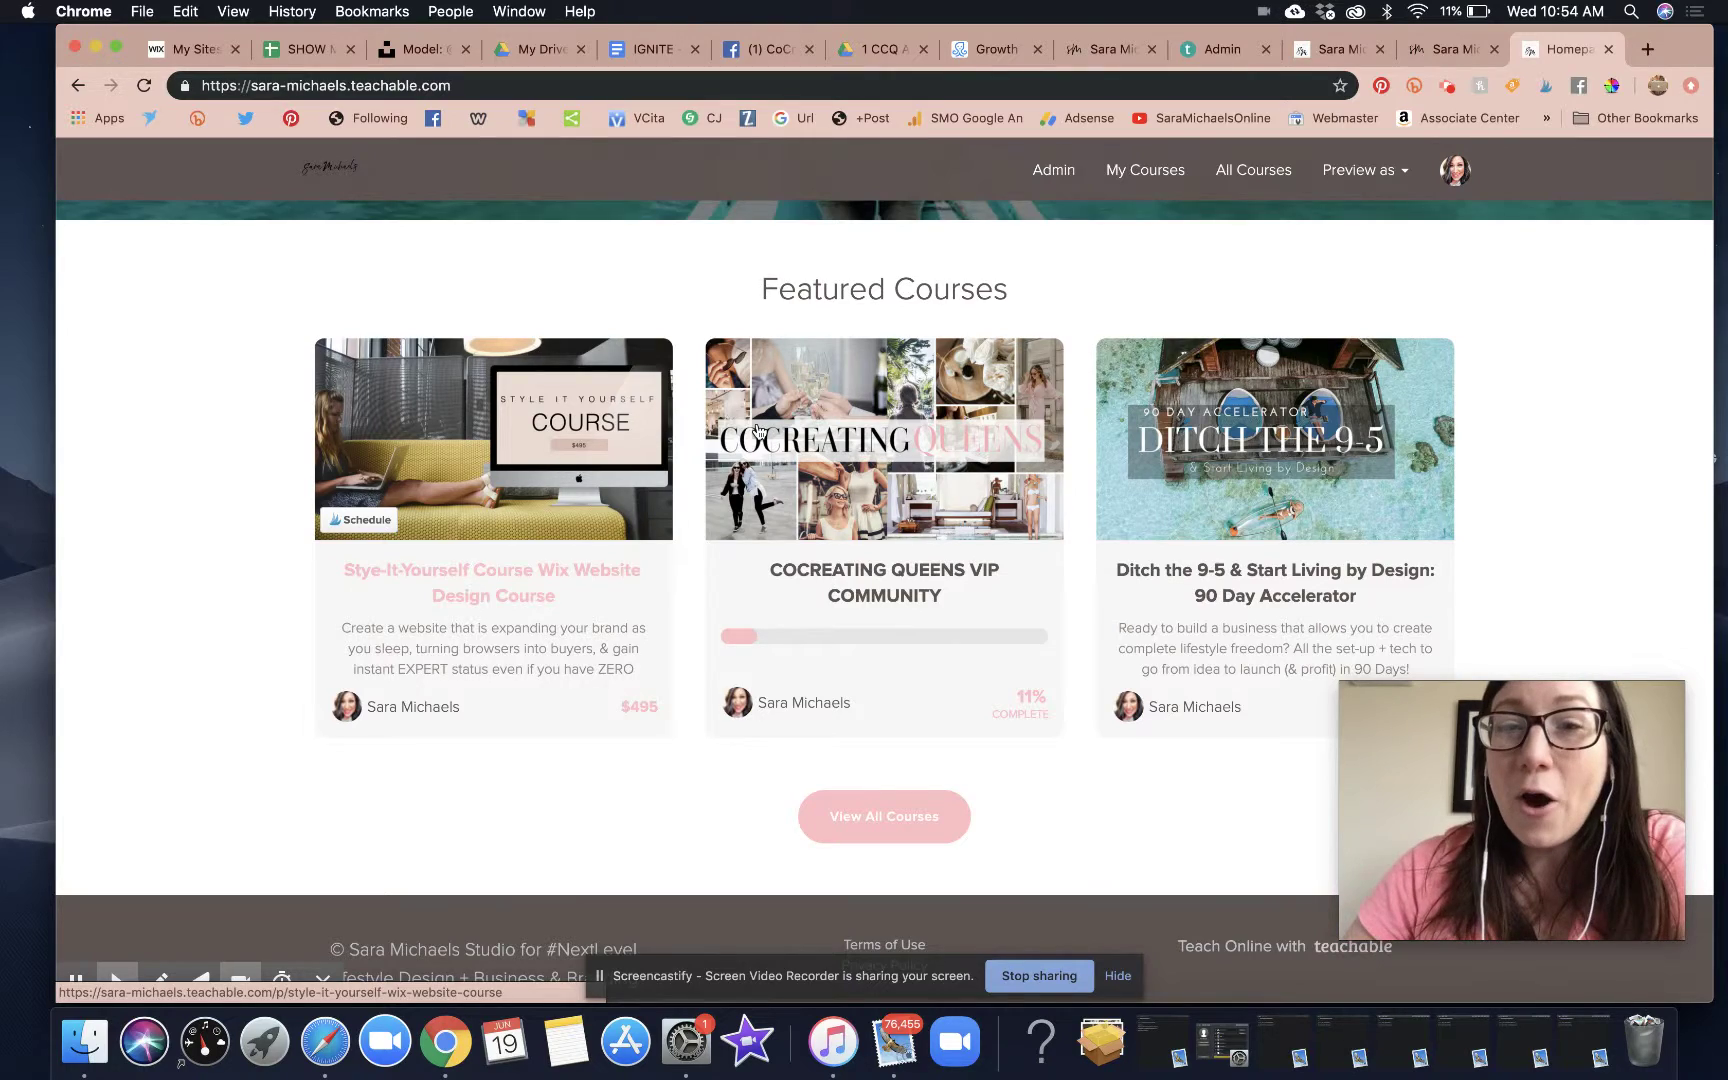
pyautogui.scroll(10, 1510, 382)
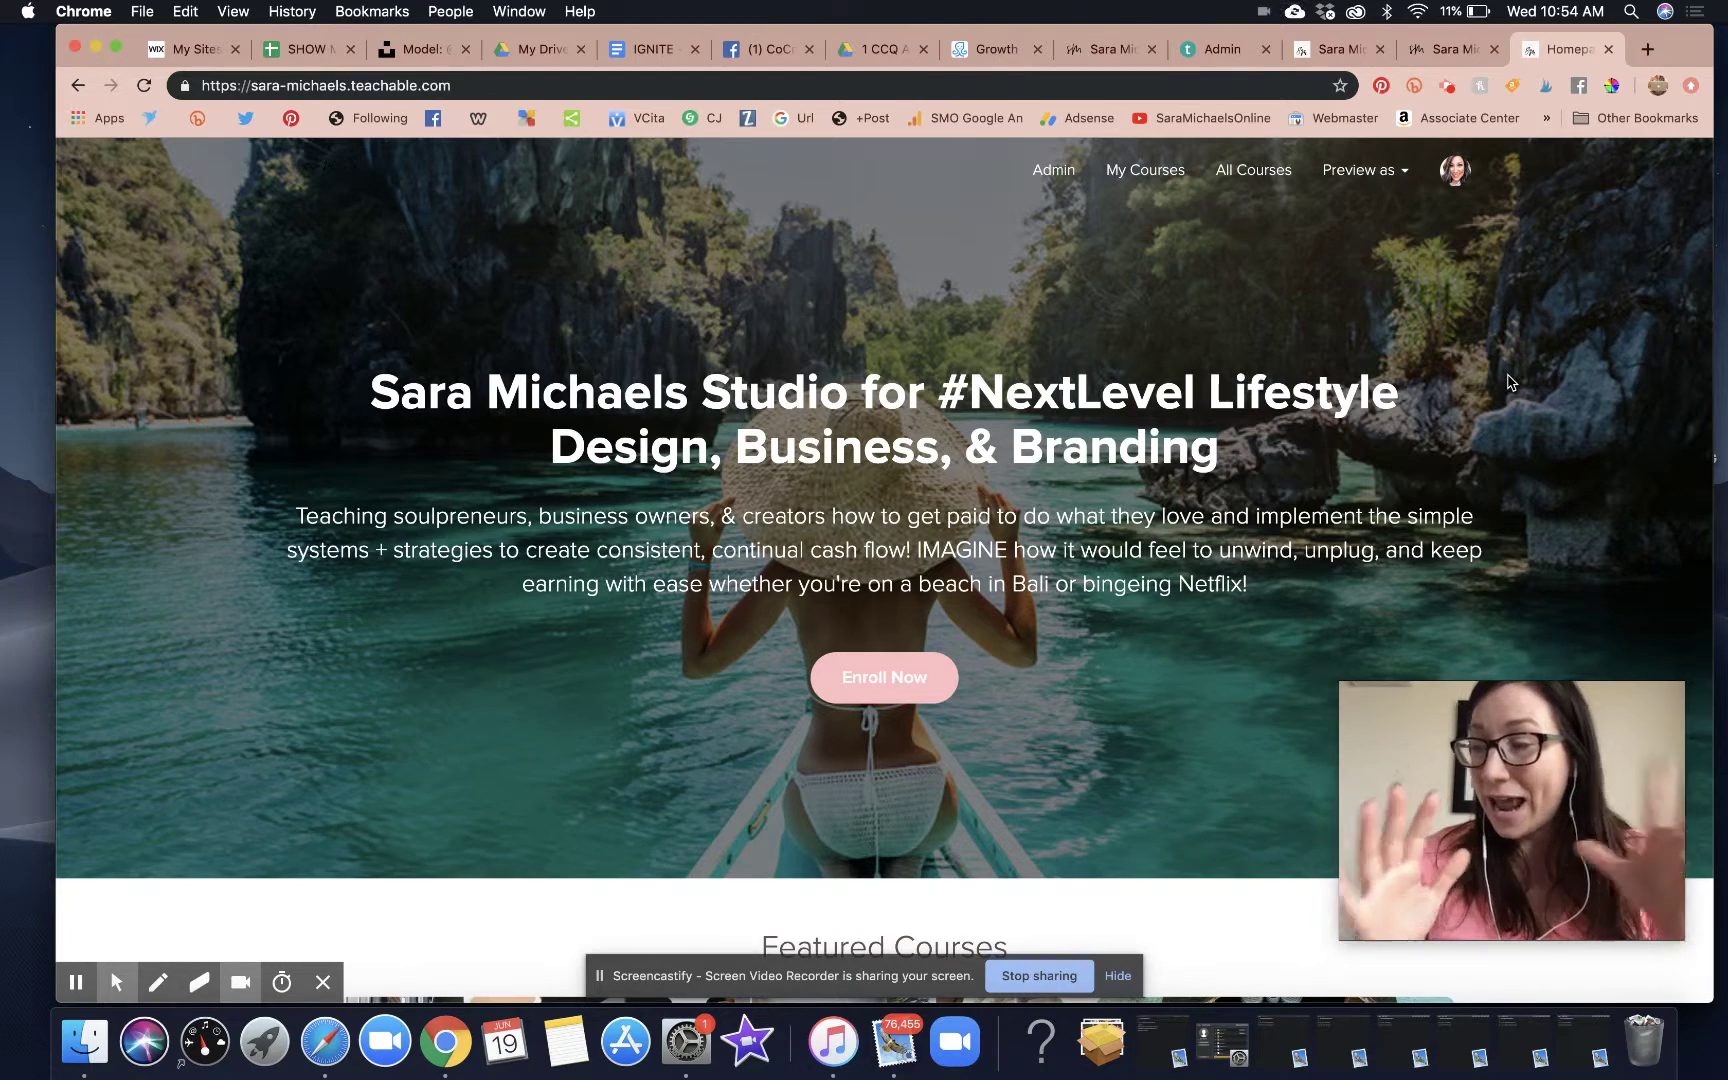
pyautogui.scroll(-1, 1510, 382)
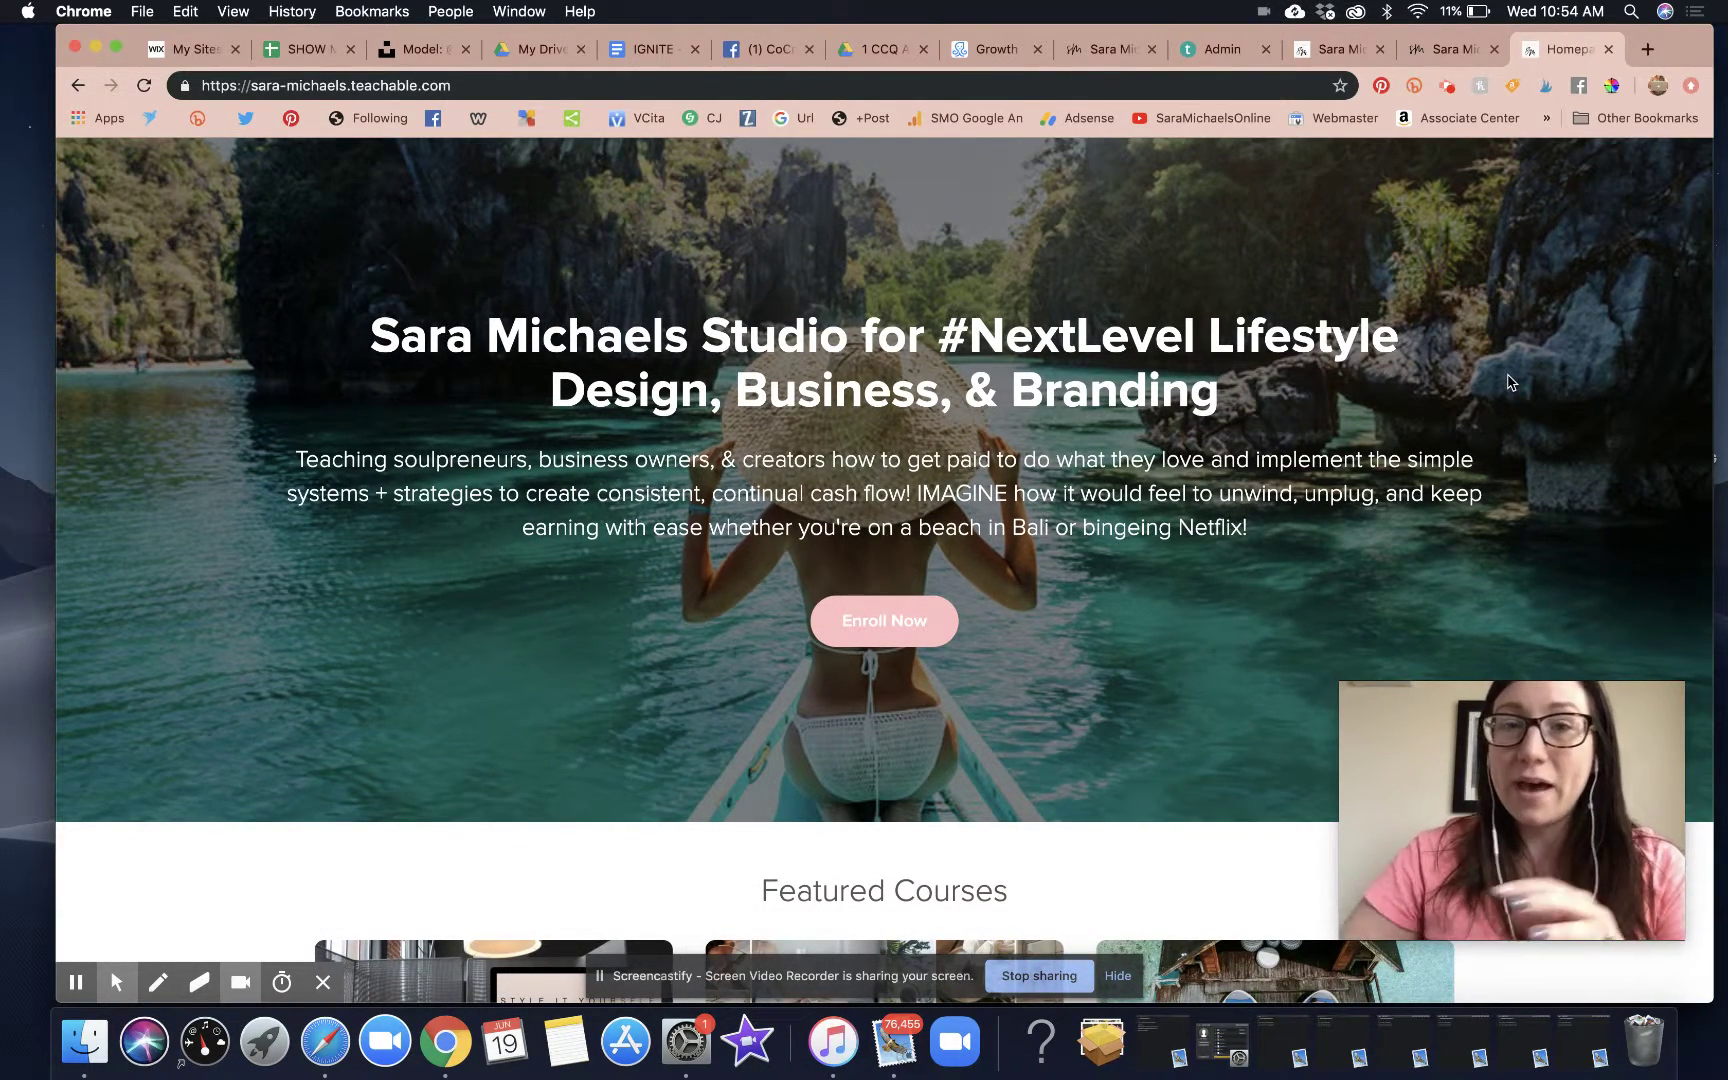
# Step: Return to the saramichaels.com home page and examine the entries offered under Resources and Courses
pyautogui.click(1124, 52)
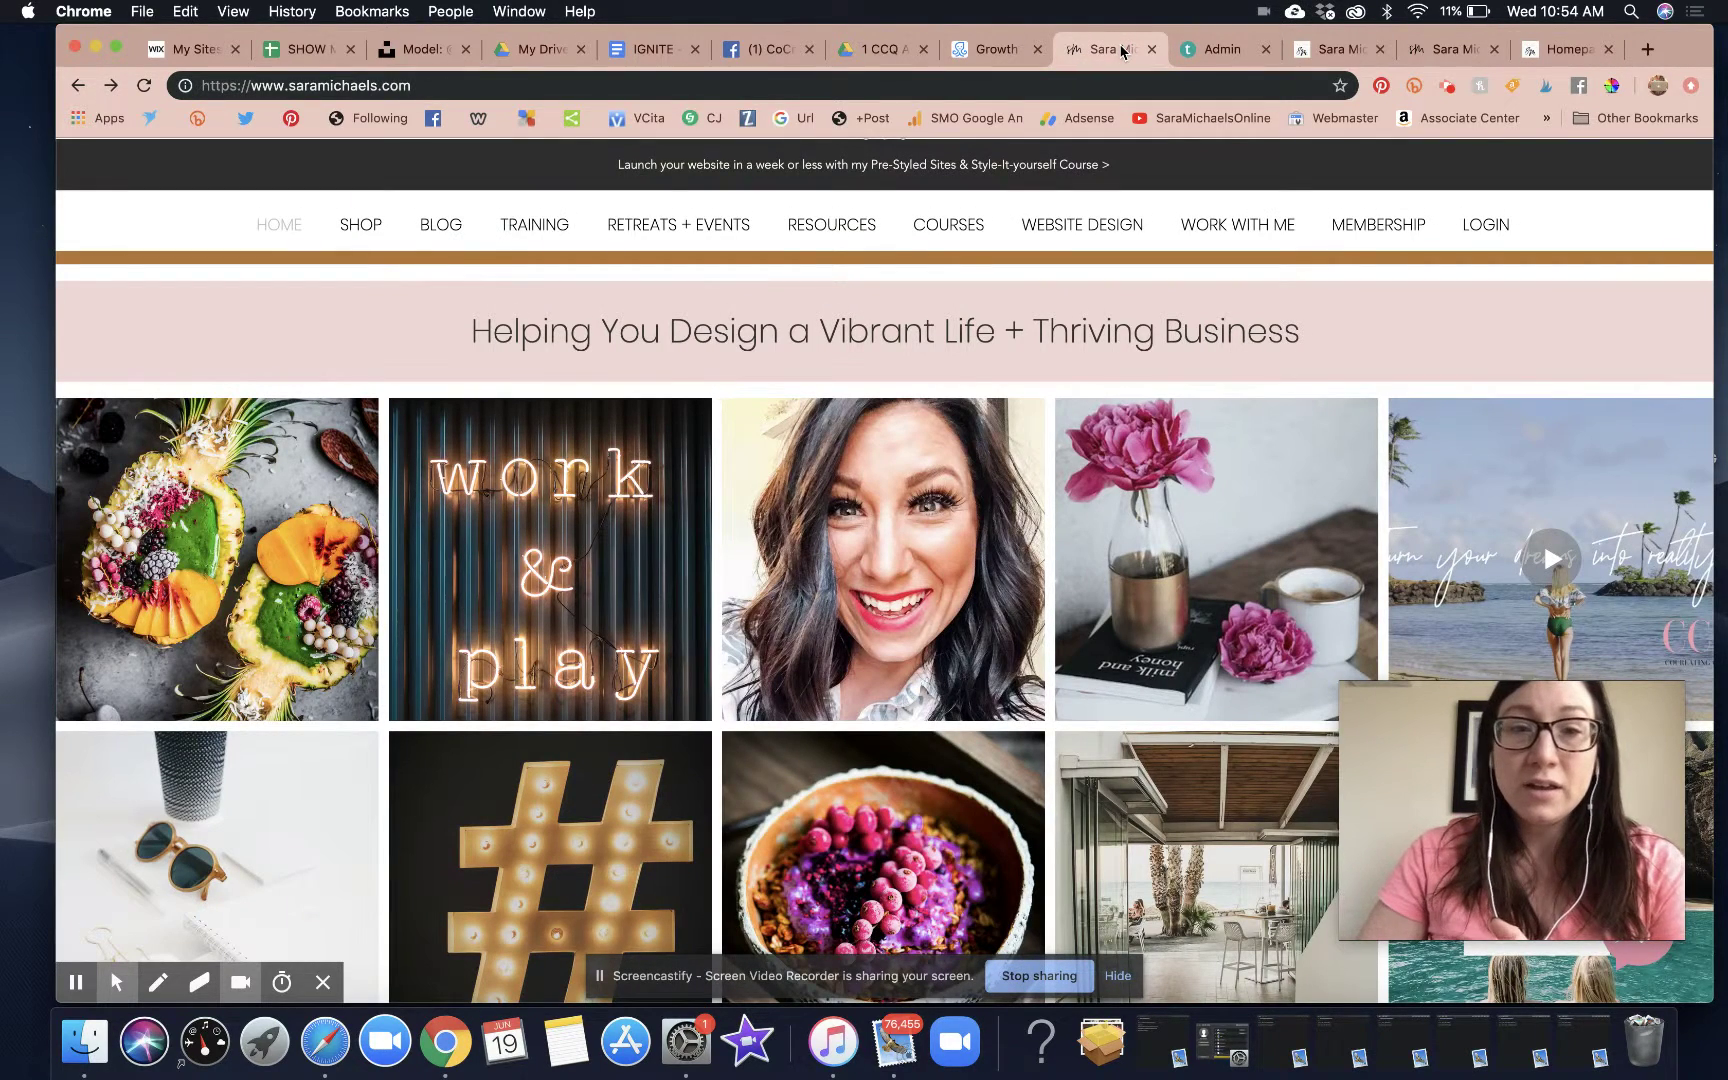
pyautogui.moveTo(832, 228)
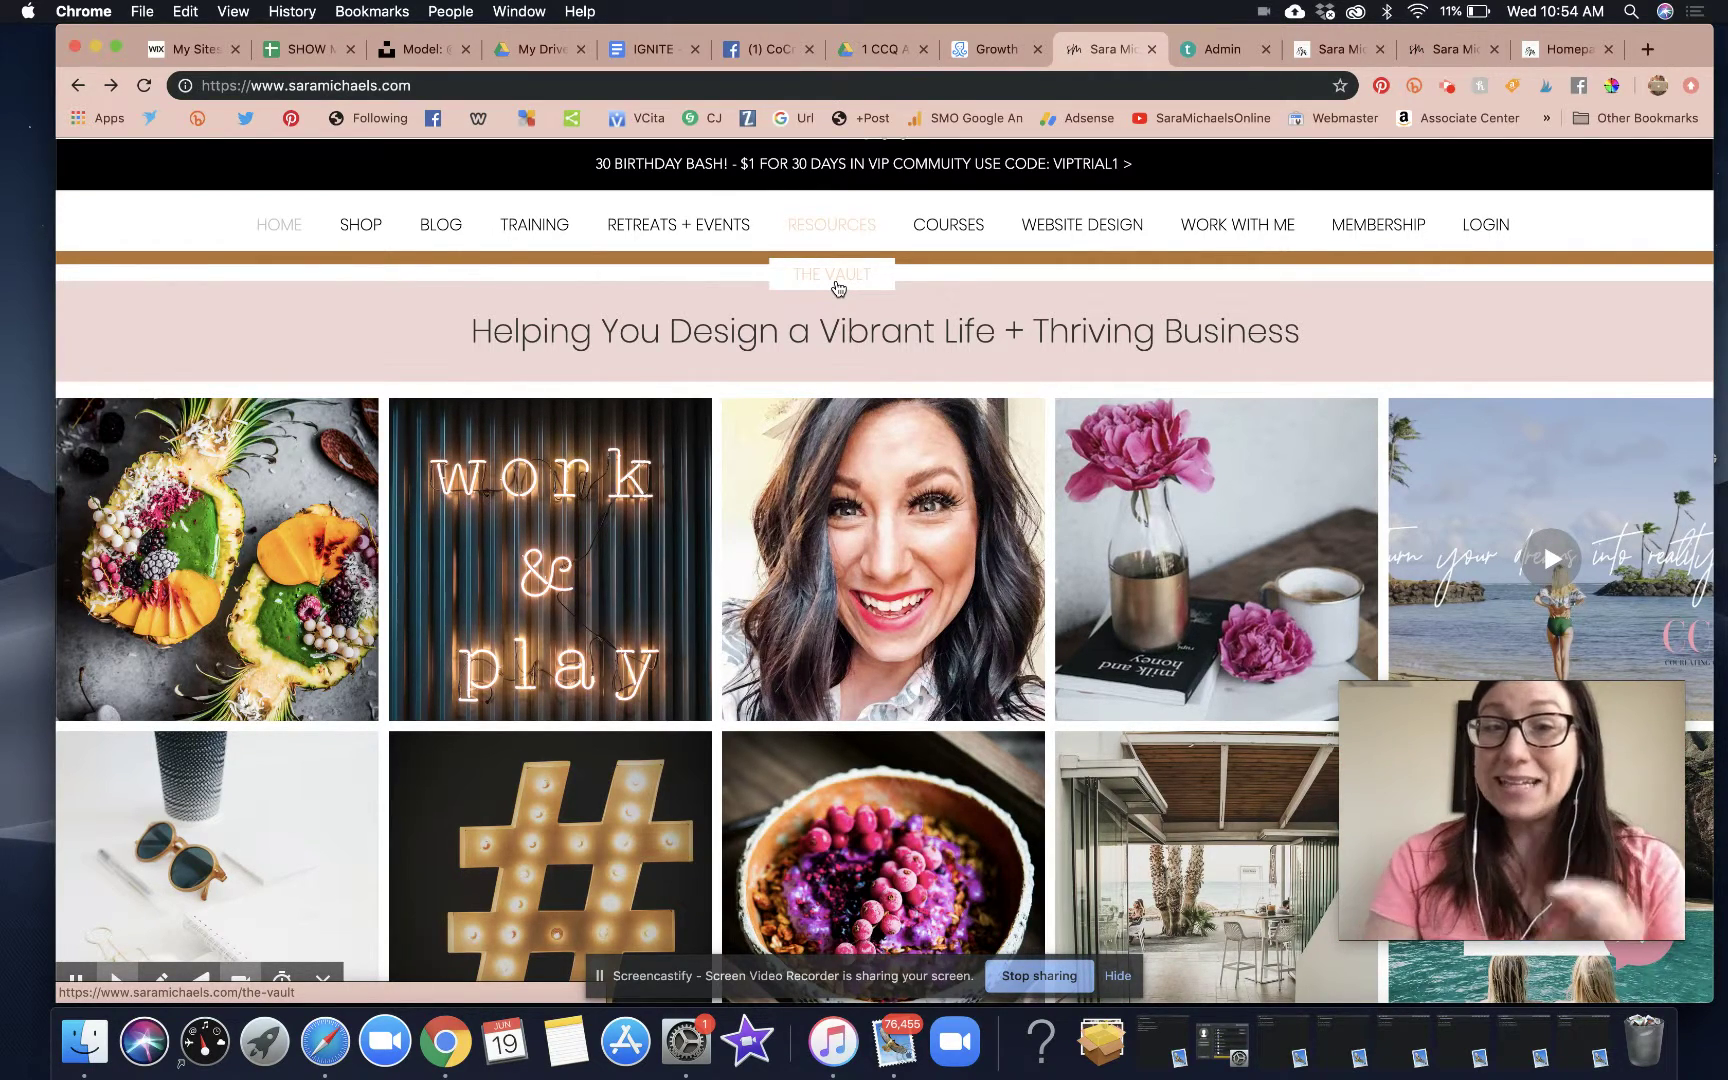
pyautogui.moveTo(945, 233)
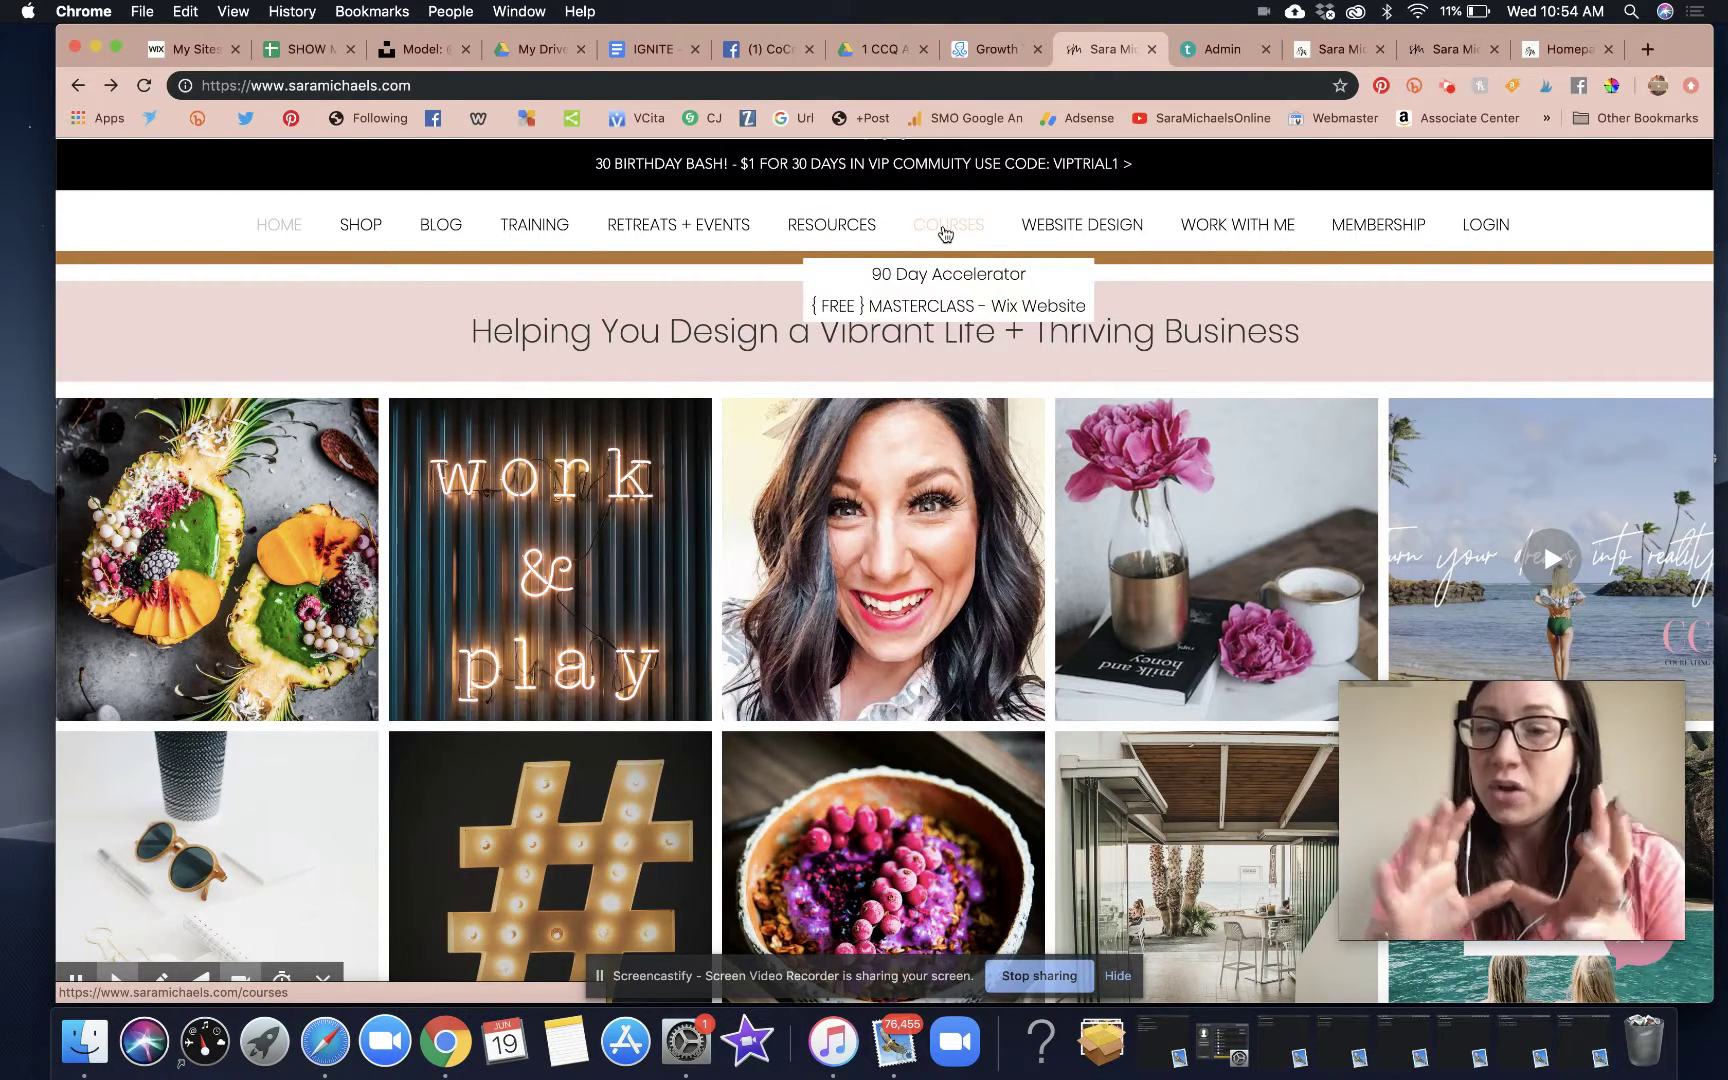